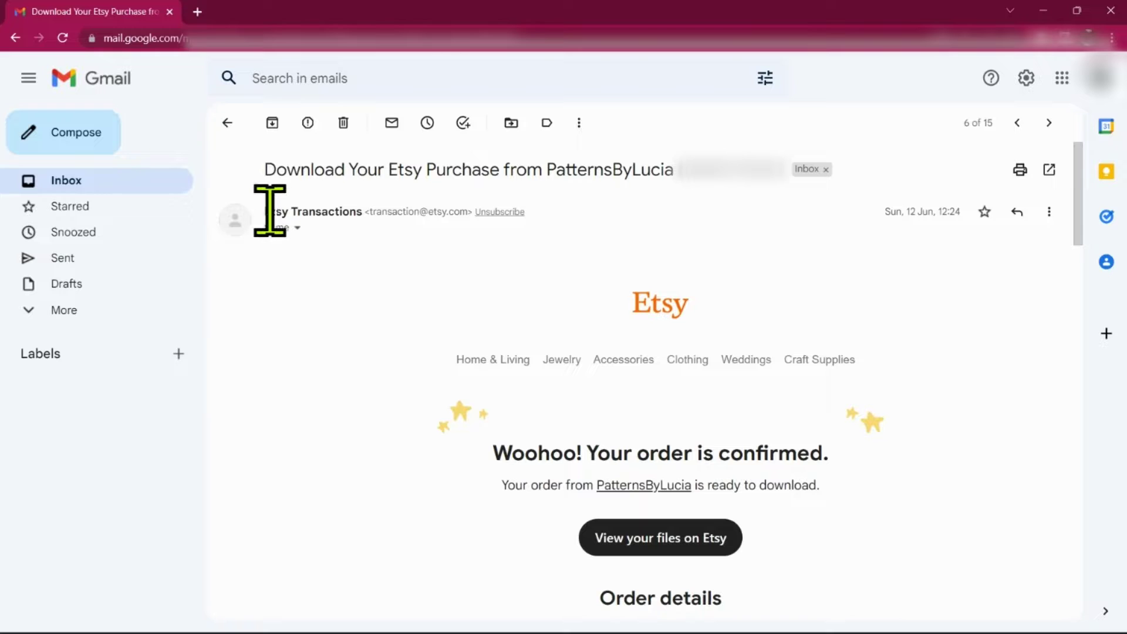
Open the order's files from the Etsy purchase e-mail and download all three N.86 sewing pattern PDFs.
left_click_drag(267, 211, 479, 212)
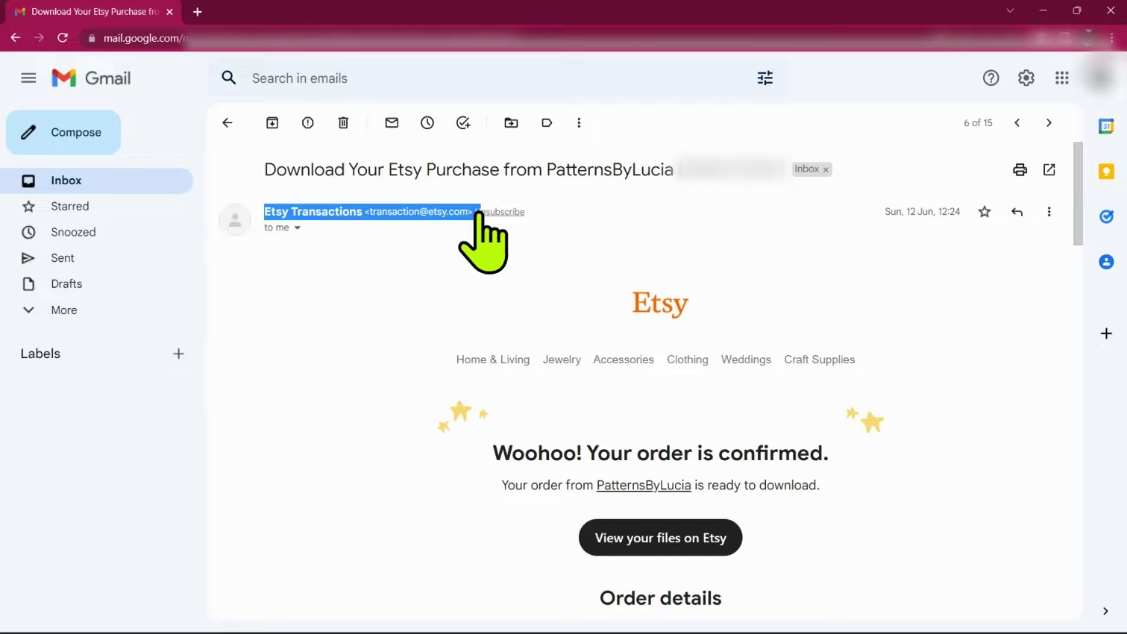
left_click(394, 345)
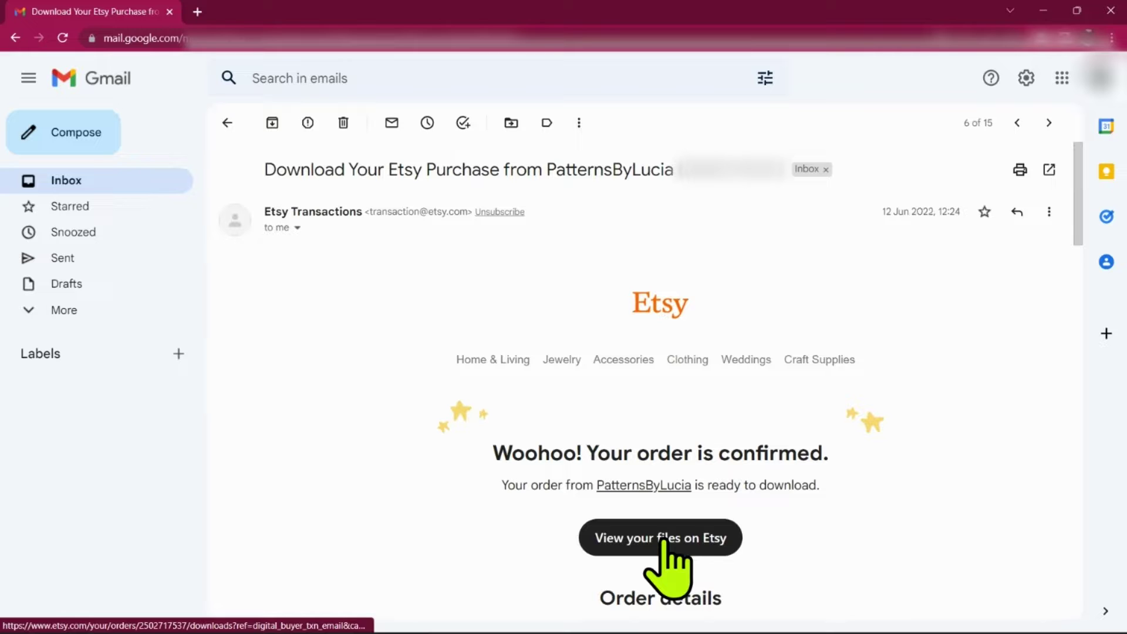
left_click(663, 541)
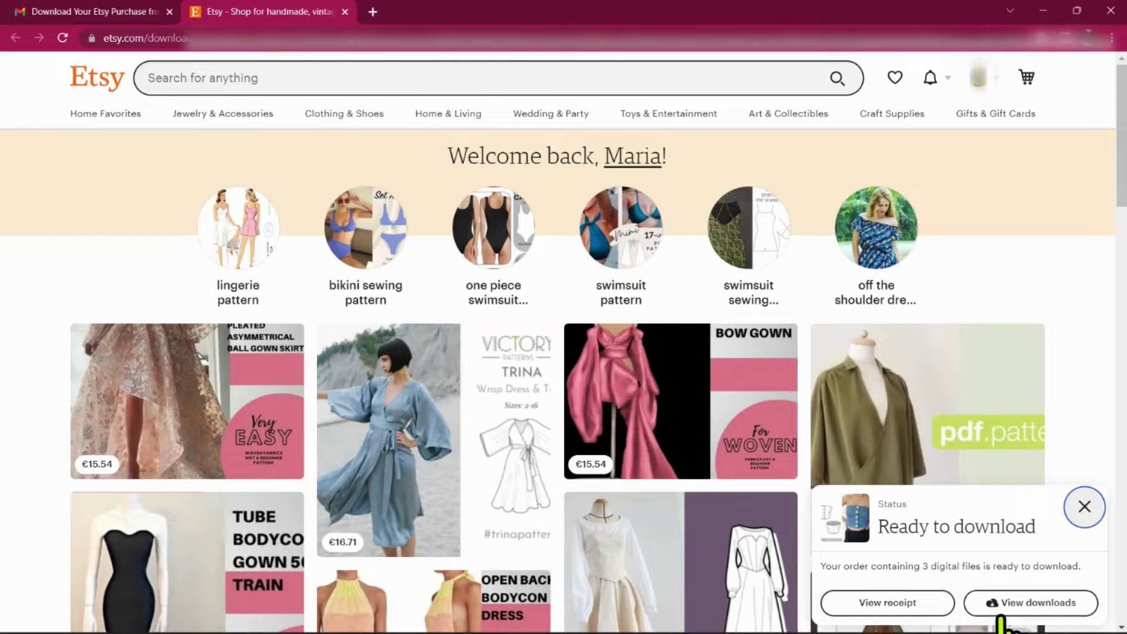
left_click(1019, 605)
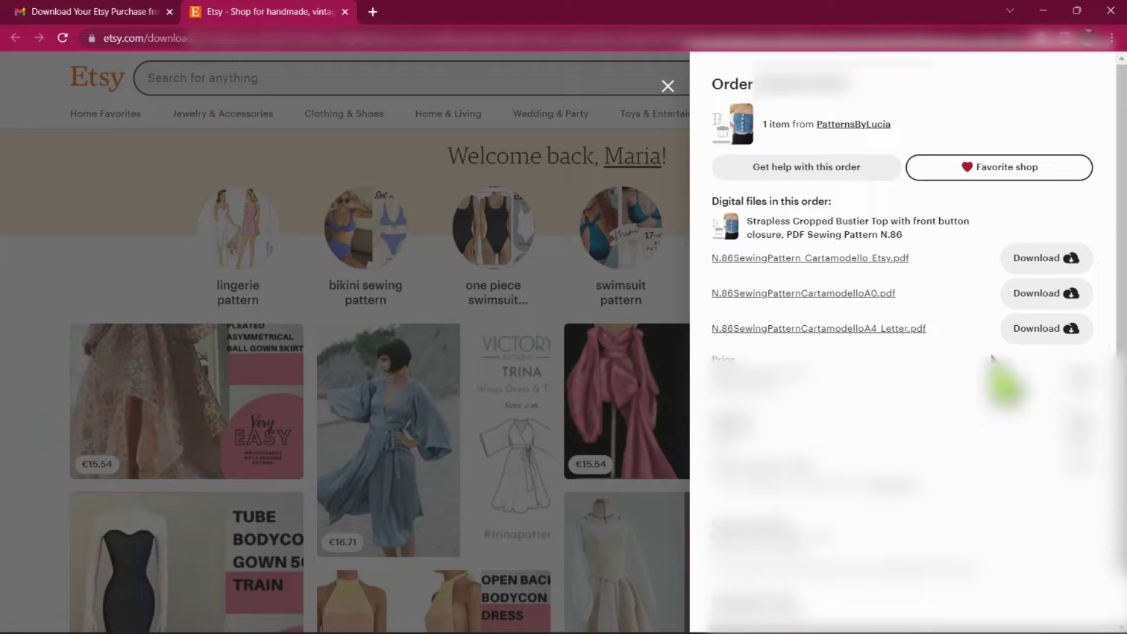
left_click(1034, 260)
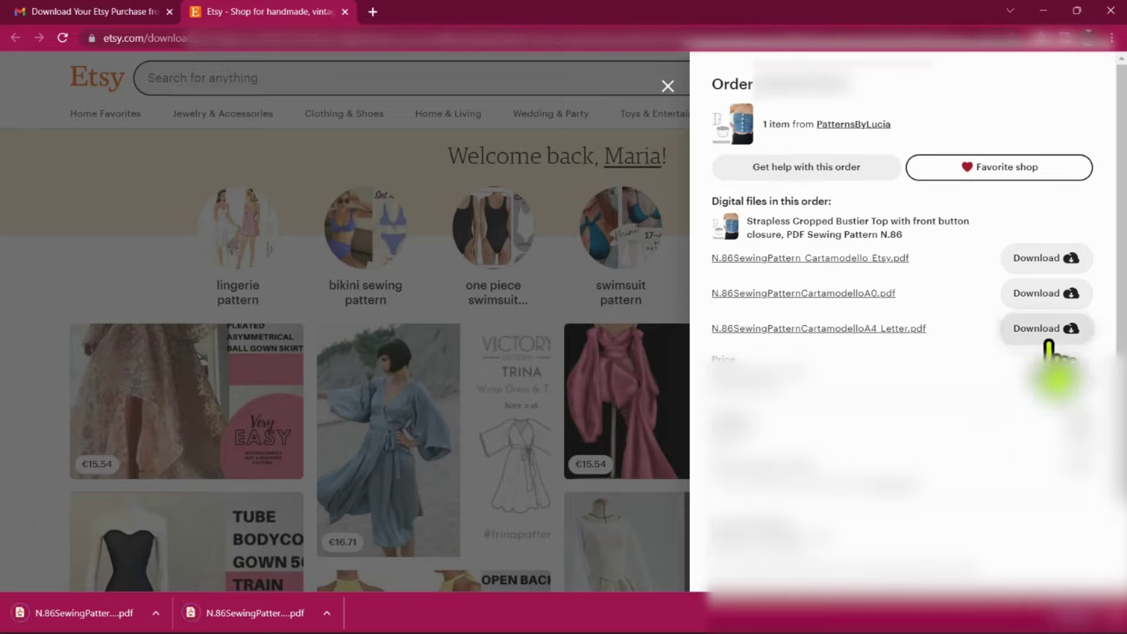
left_click(1048, 332)
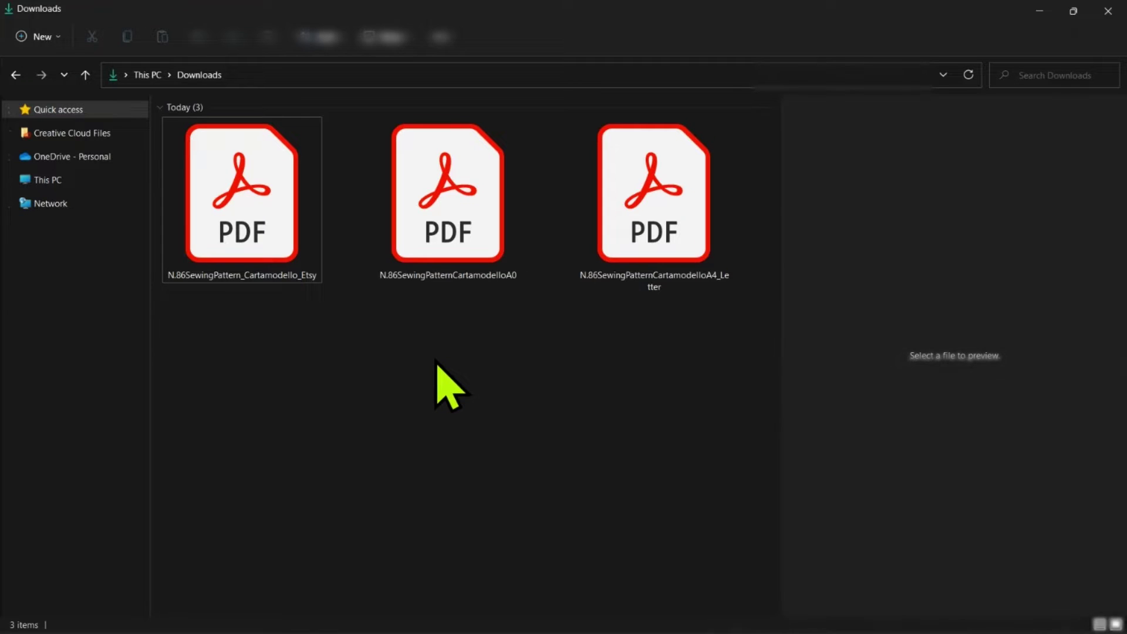
Preview each of the three downloaded N.86 sewing pattern PDFs in the Downloads folder.
left_click_drag(244, 404, 744, 195)
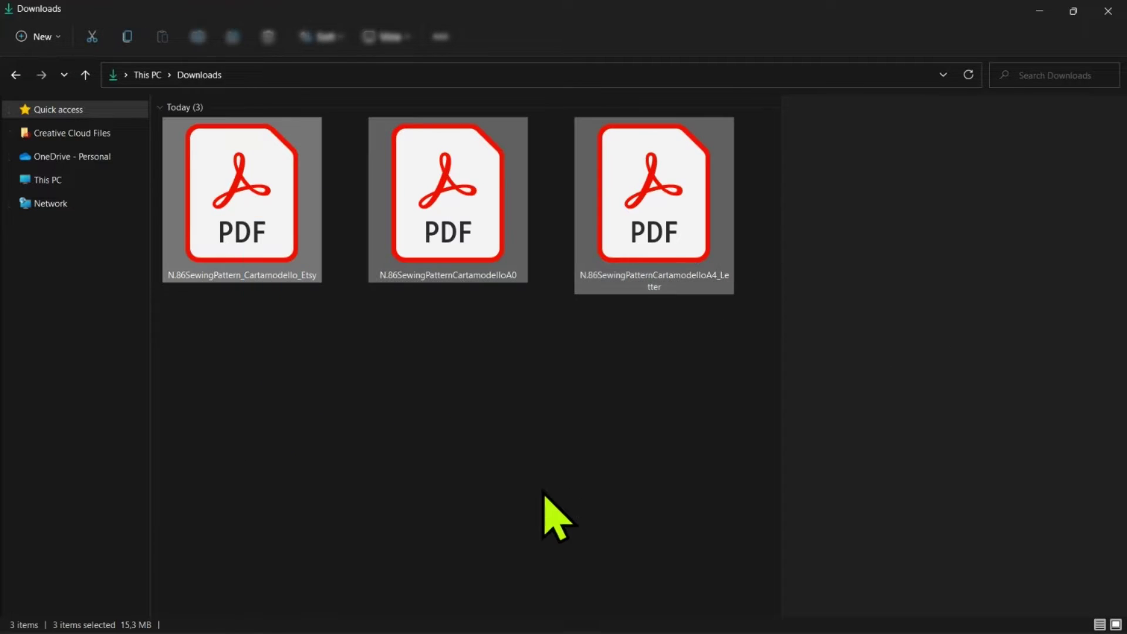
left_click(347, 362)
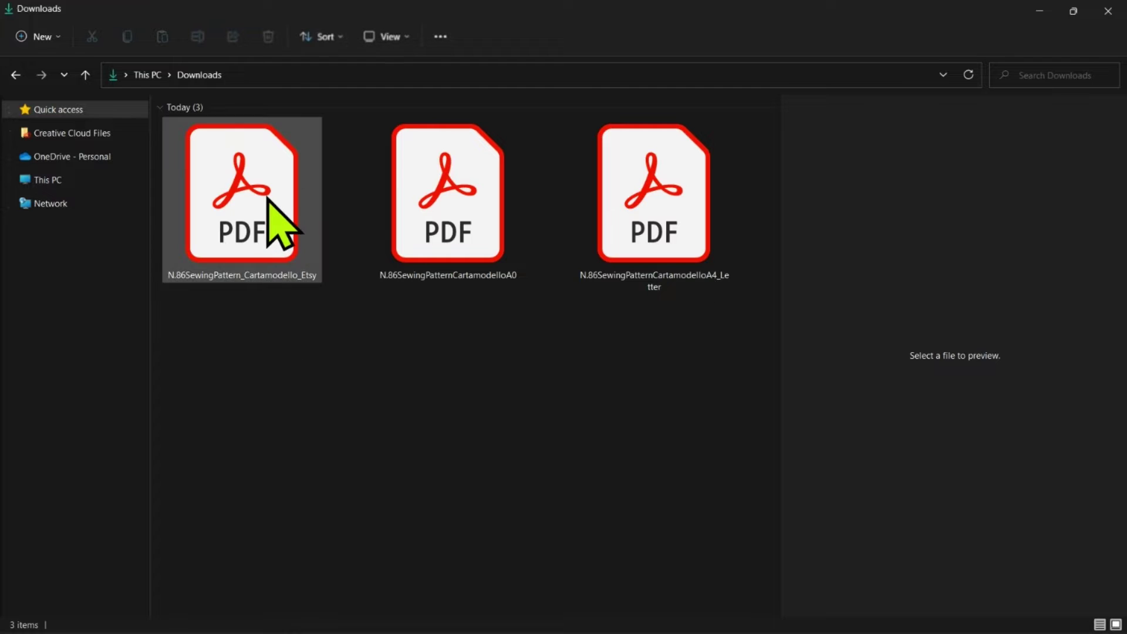
left_click(268, 198)
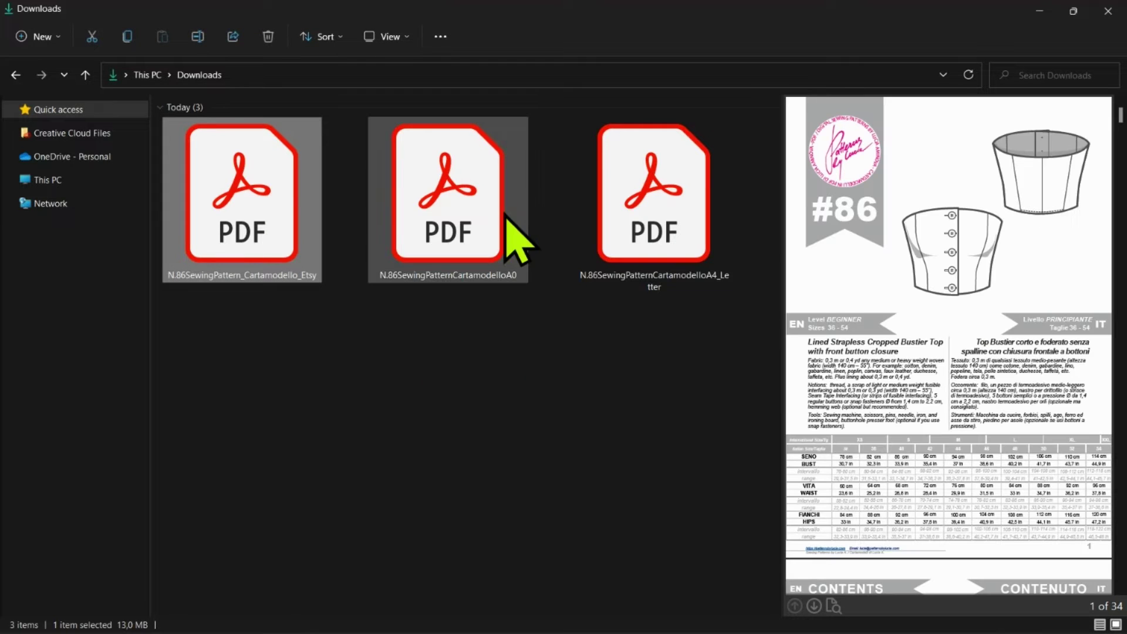
left_click(461, 179)
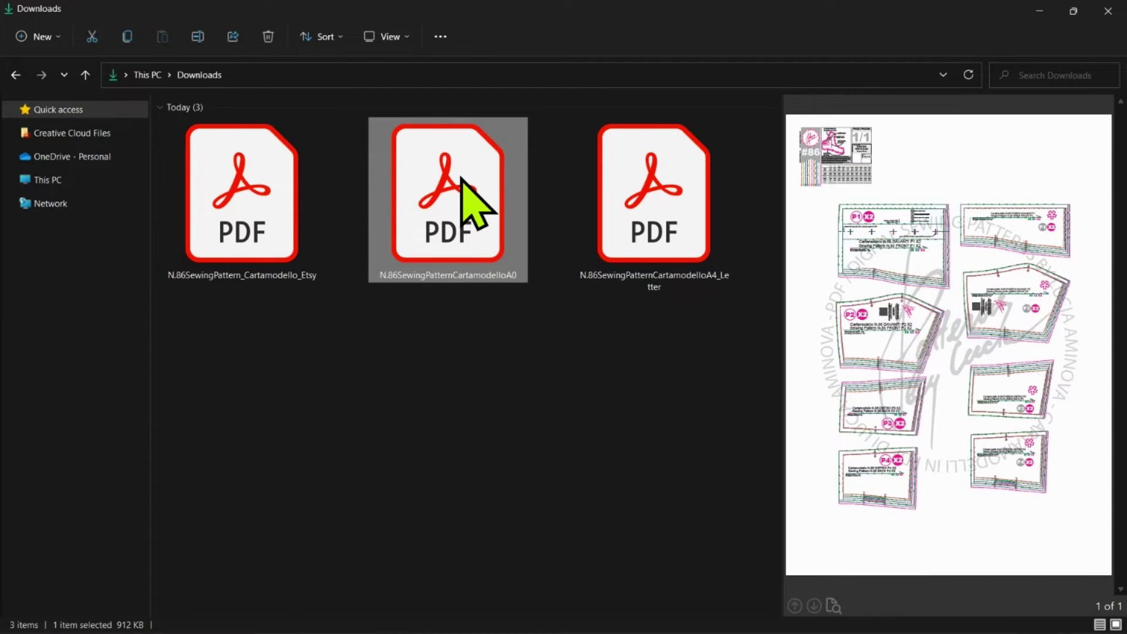
left_click(665, 232)
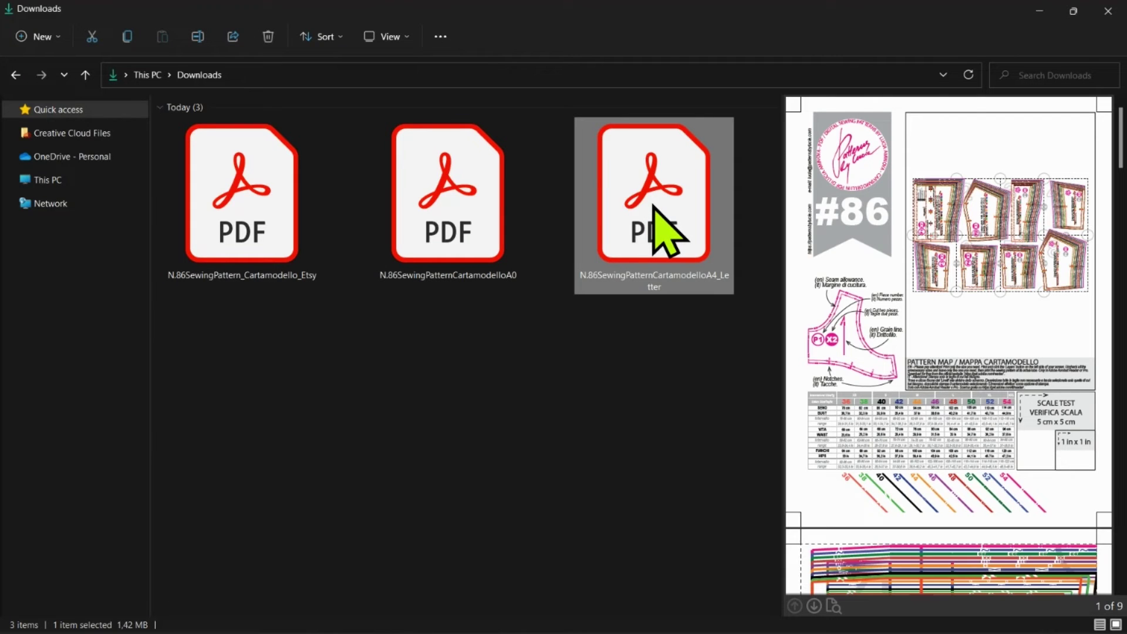
Open N.86SewingPattern_Cartamodello_Etsy with Adobe Acrobat Reader DC and collapse the tools pane.
left_click(272, 231)
right_click(269, 212)
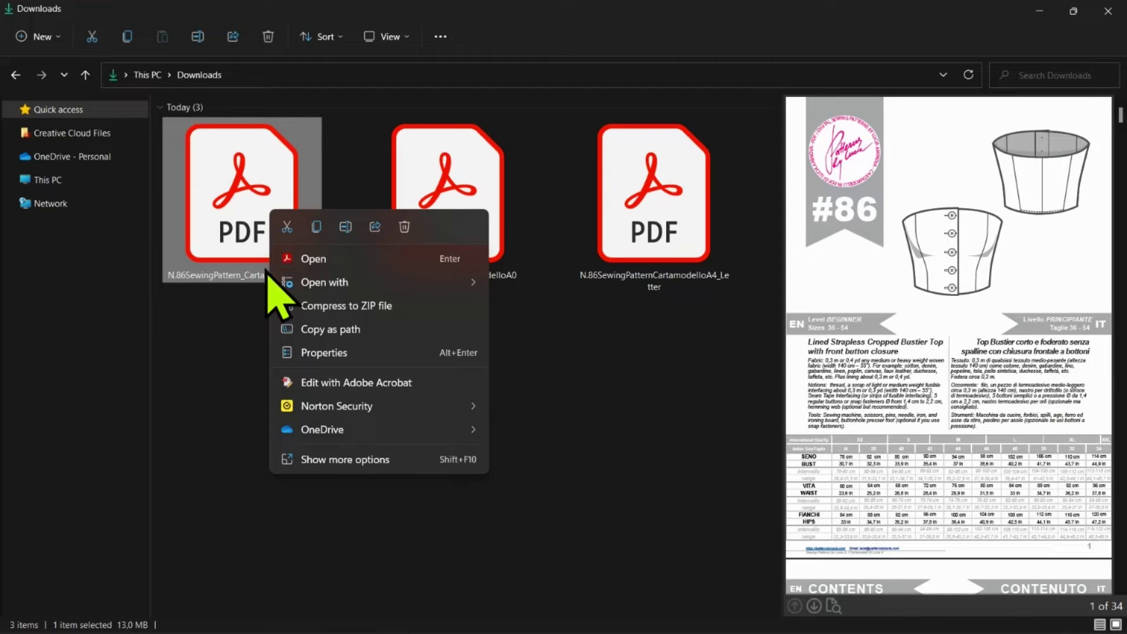
mouse_move(287, 284)
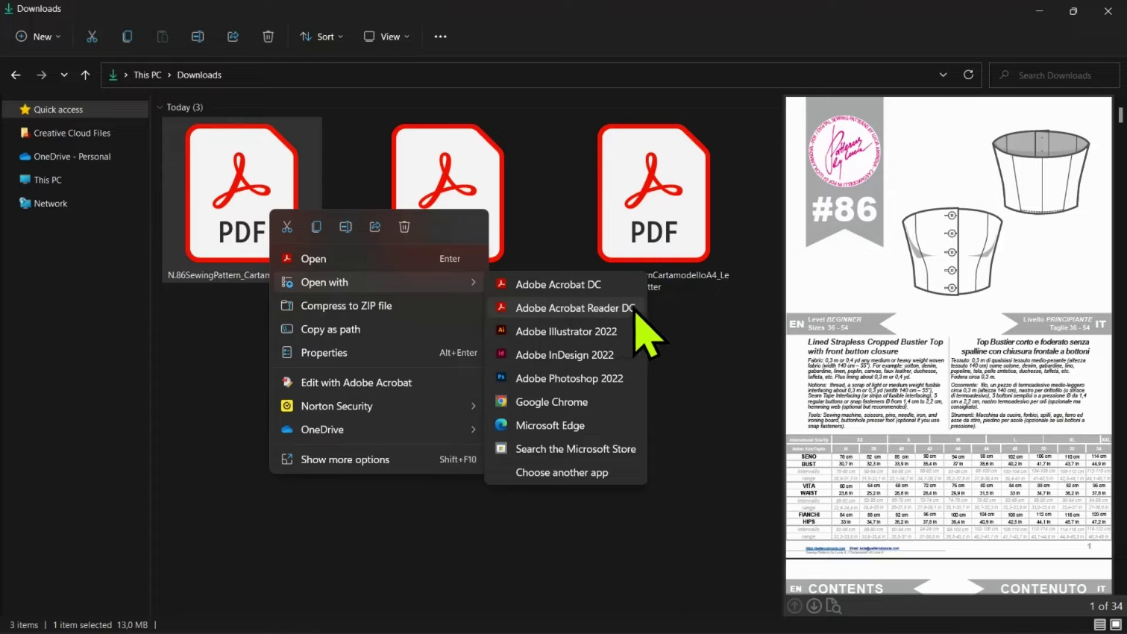
left_click(581, 309)
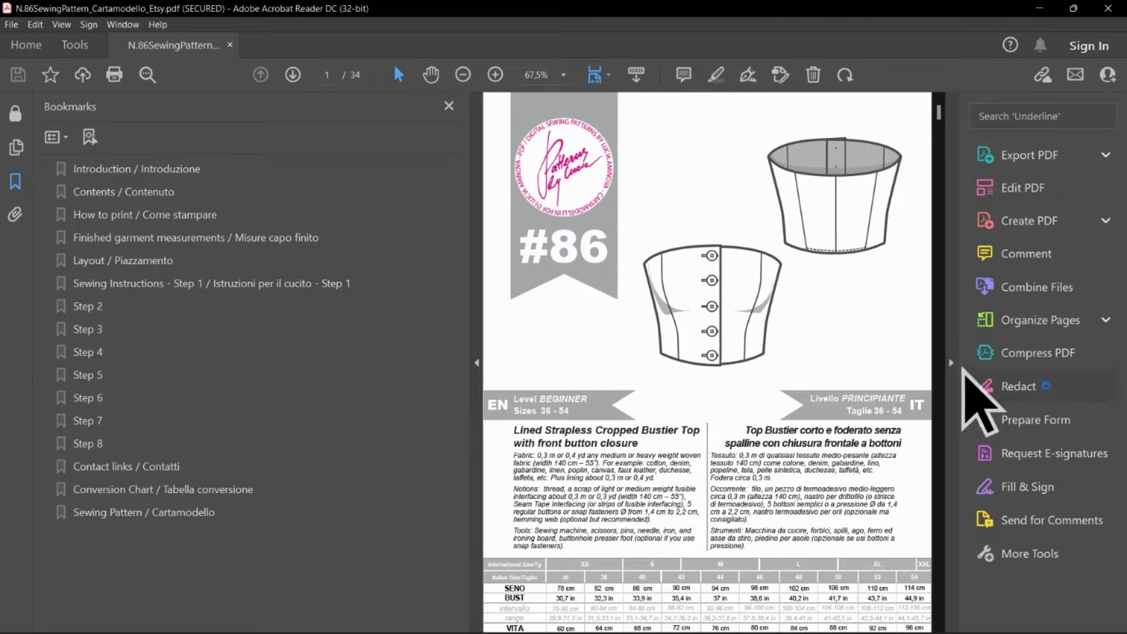
left_click(951, 359)
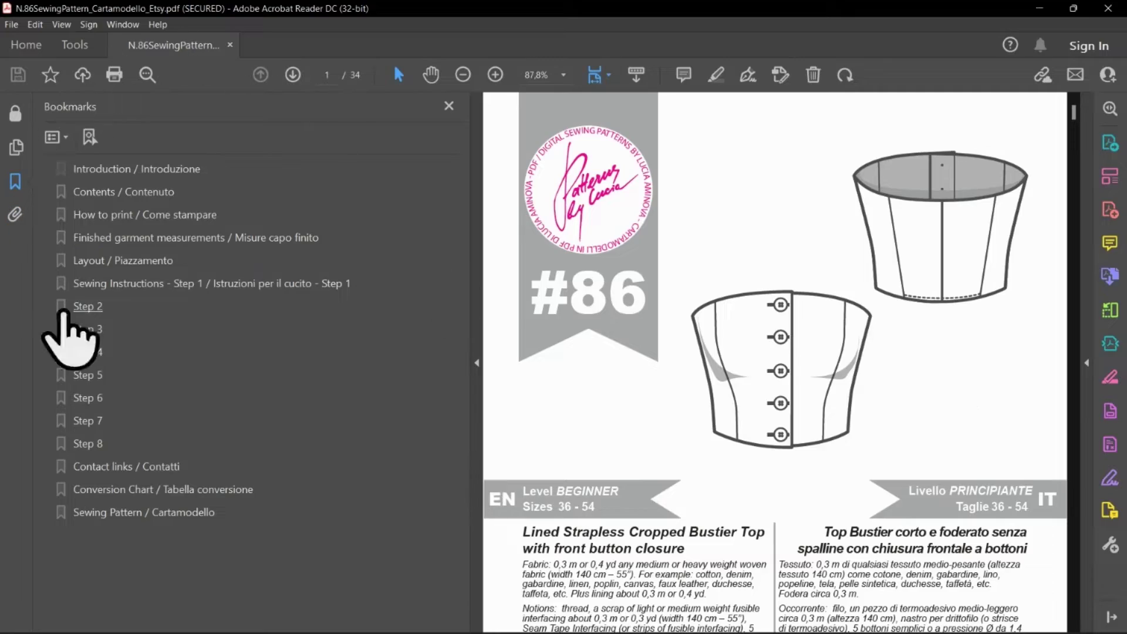
Show the instruction PDF's attachments and open the attached N.86 Sewing Pattern Cartamodello A4_Letter.pdf.
scroll(785, 416, "down", 5)
scroll(811, 448, "down", 12)
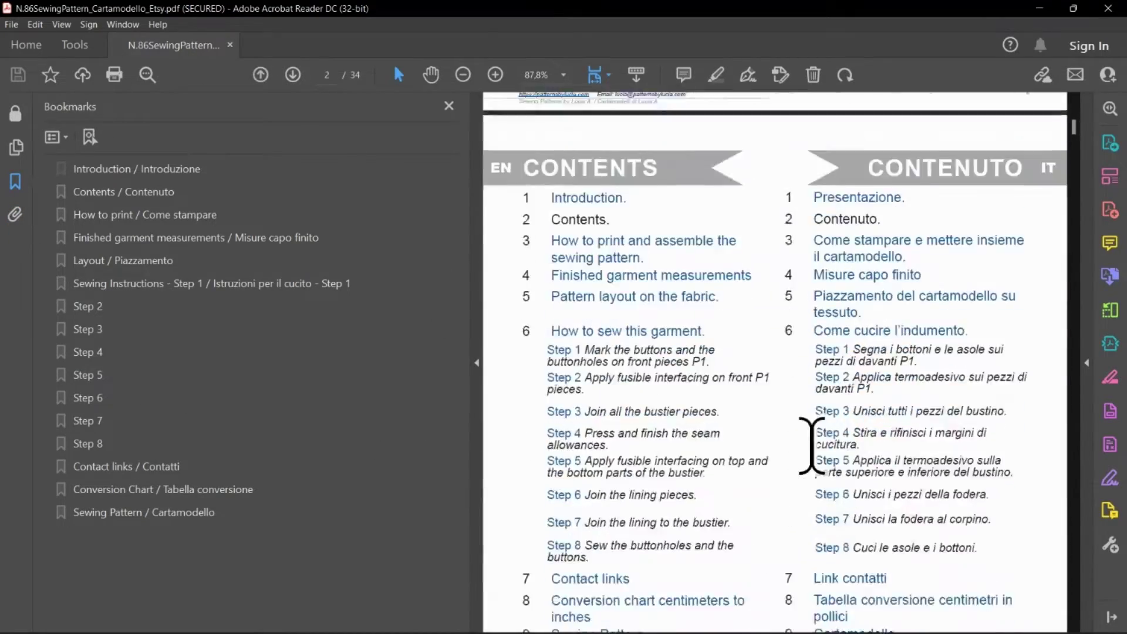
scroll(819, 470, "up", 16)
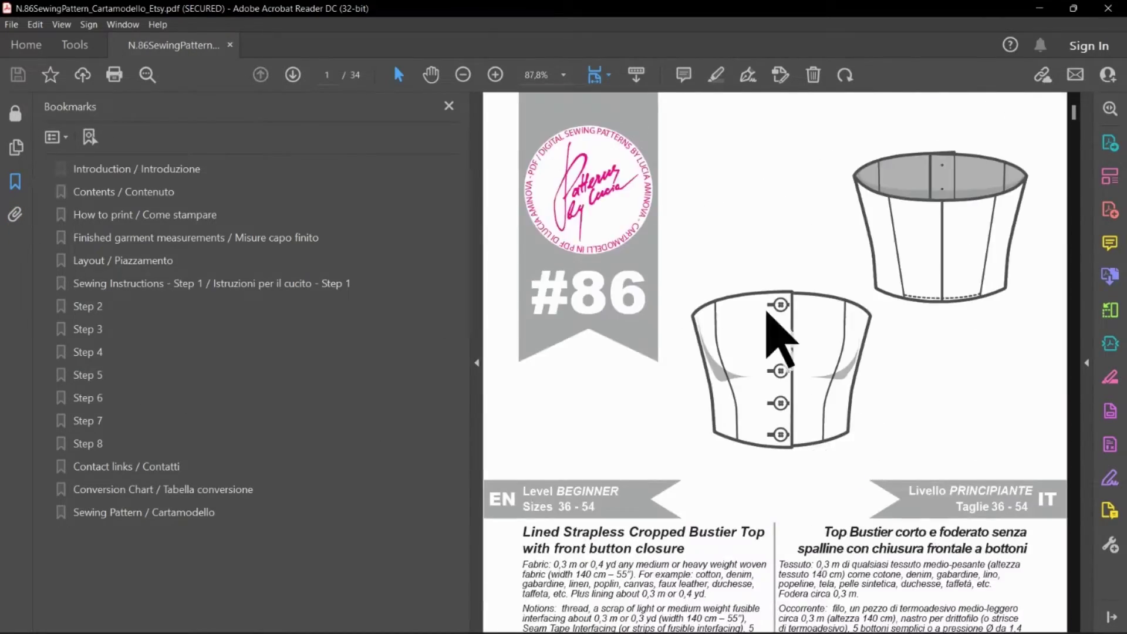
left_click(15, 215)
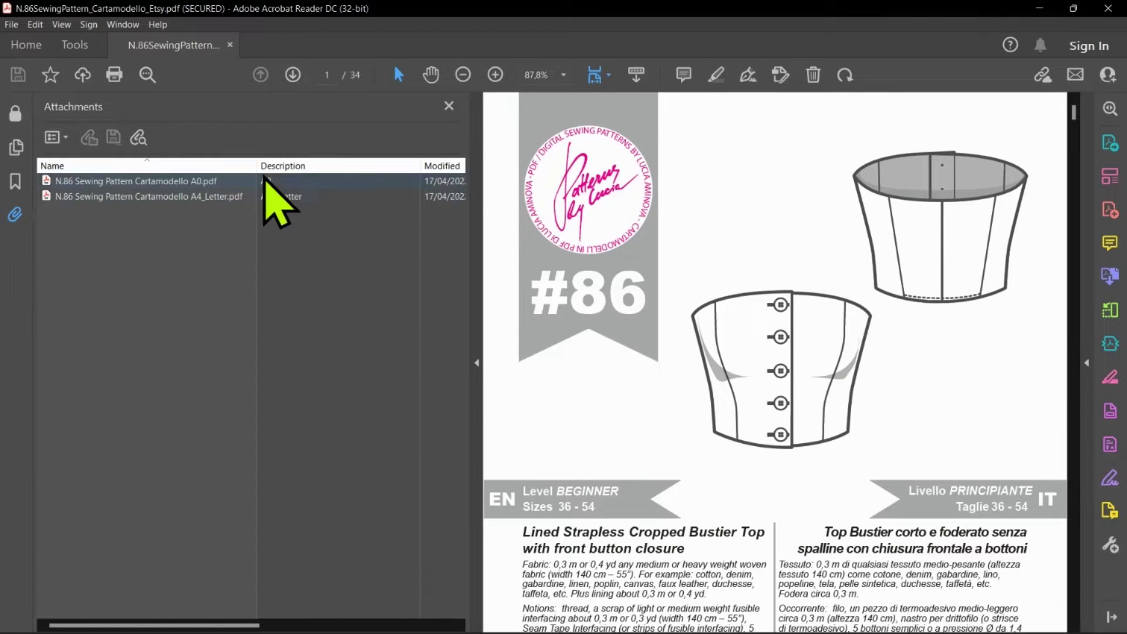
left_click_drag(257, 166, 280, 166)
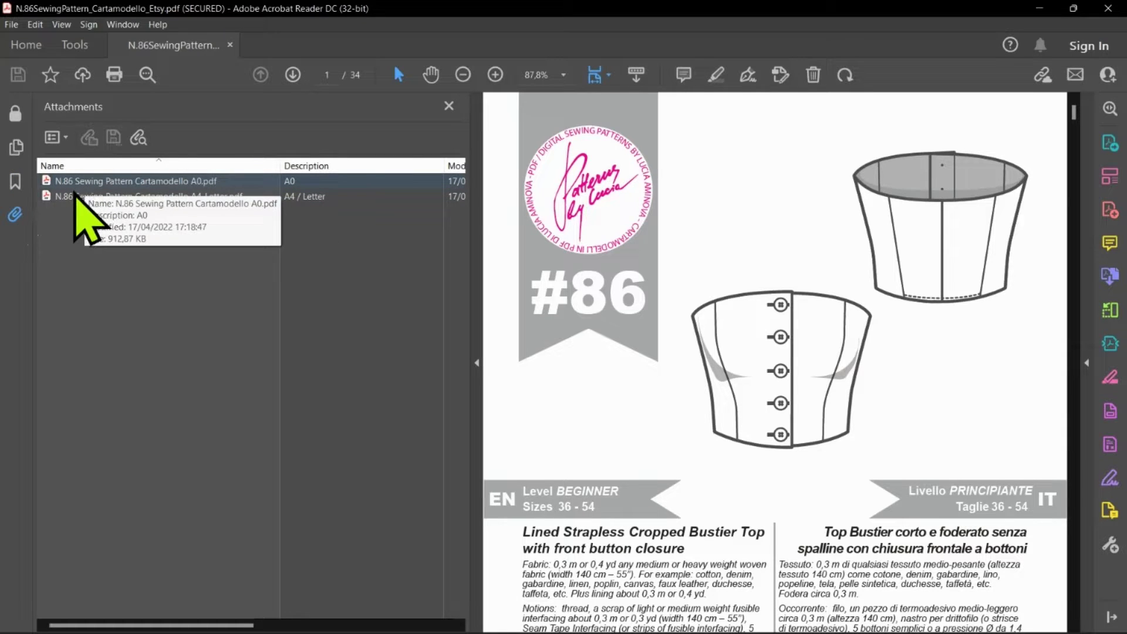
left_click(83, 196)
double_click(82, 196)
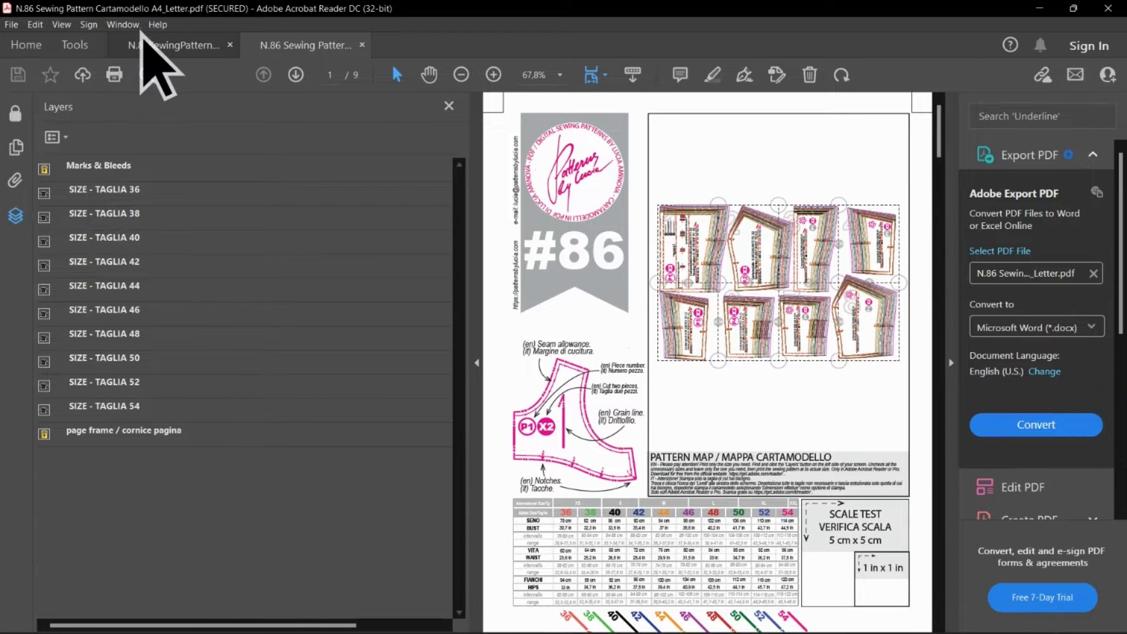
Return to the instruction PDF and examine its bookmarked sections from Contents through printing, garment measurements and Layout.
left_click(144, 45)
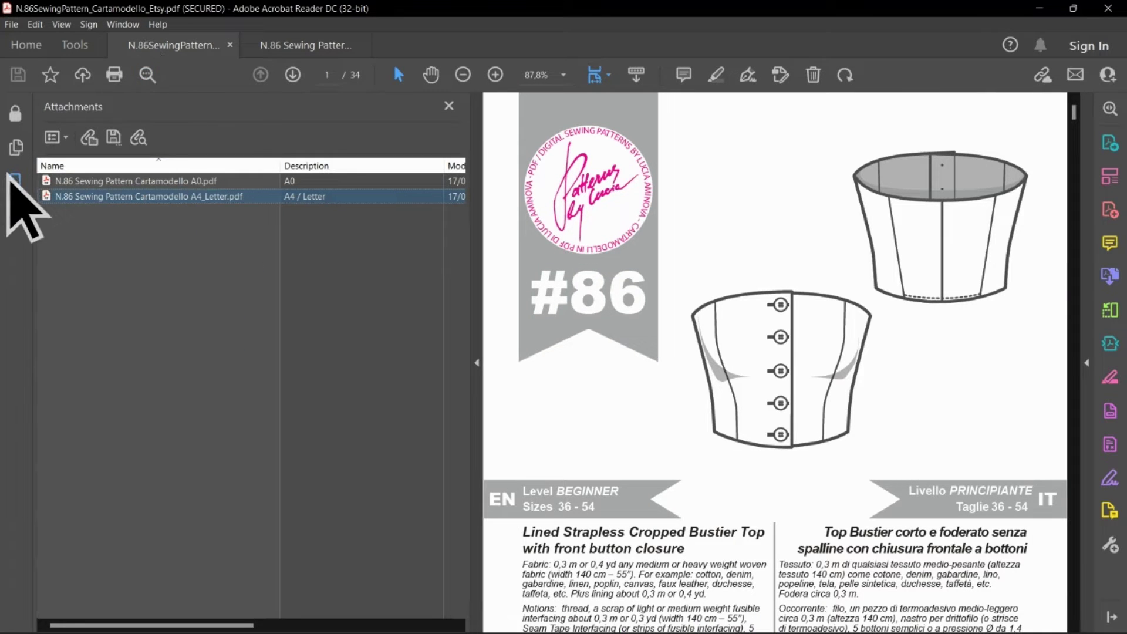
left_click(14, 181)
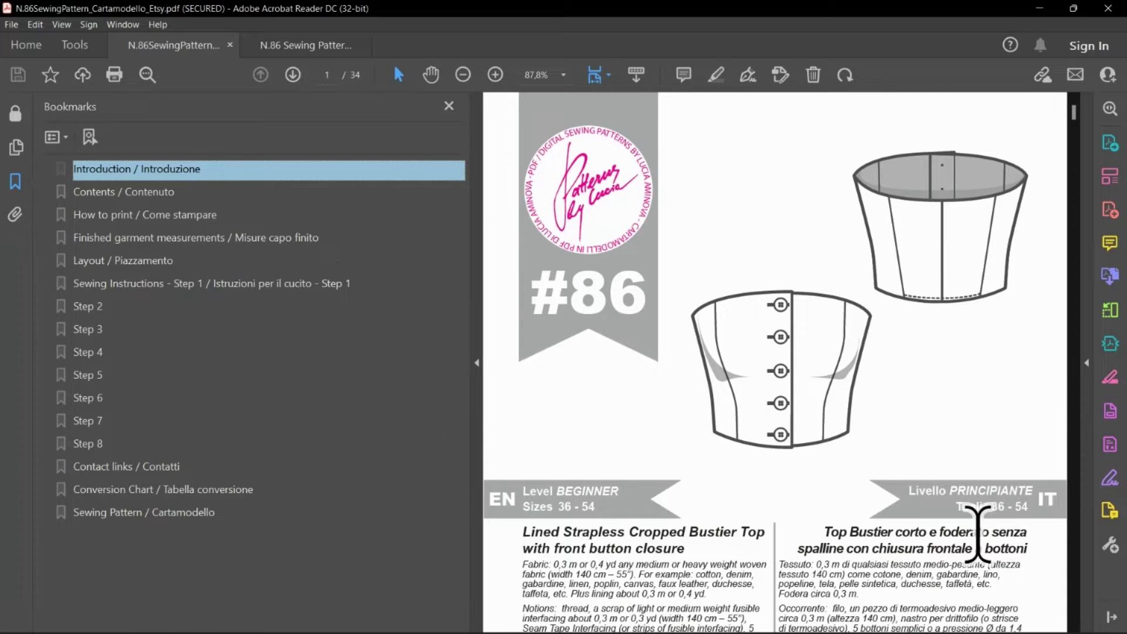
left_click(151, 193)
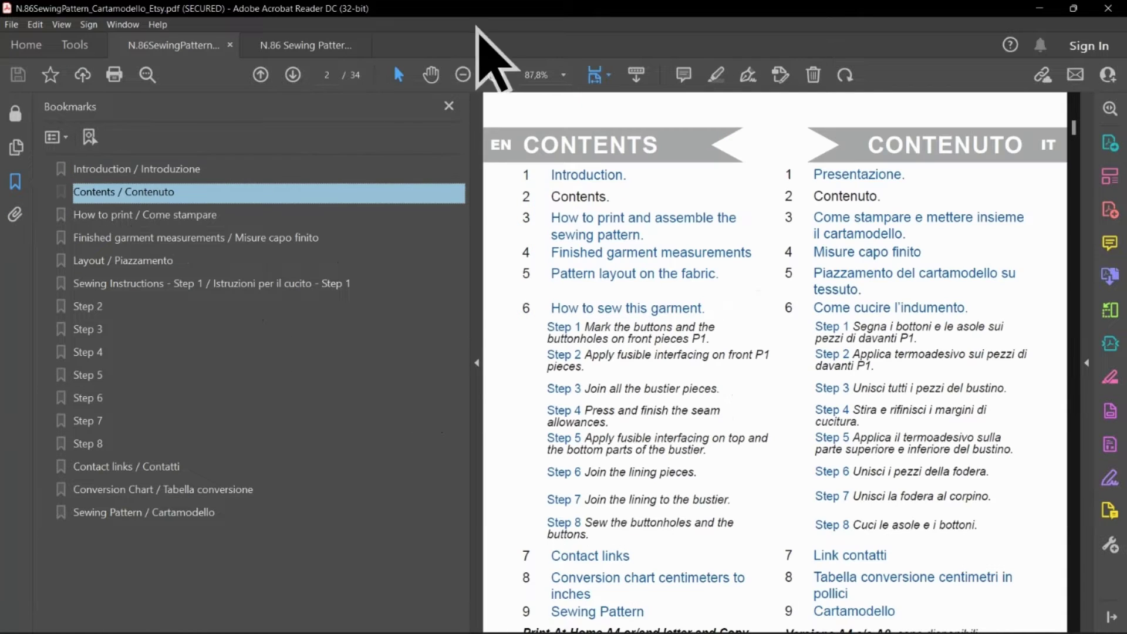
left_click(463, 75)
left_click(464, 75)
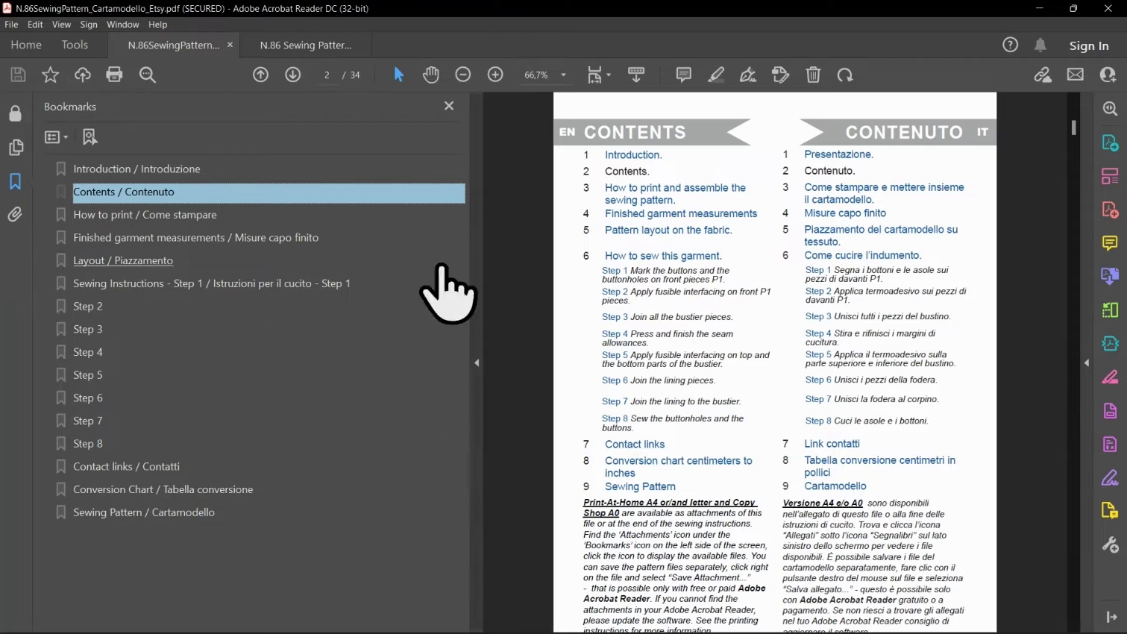
left_click(174, 216)
left_click(186, 238)
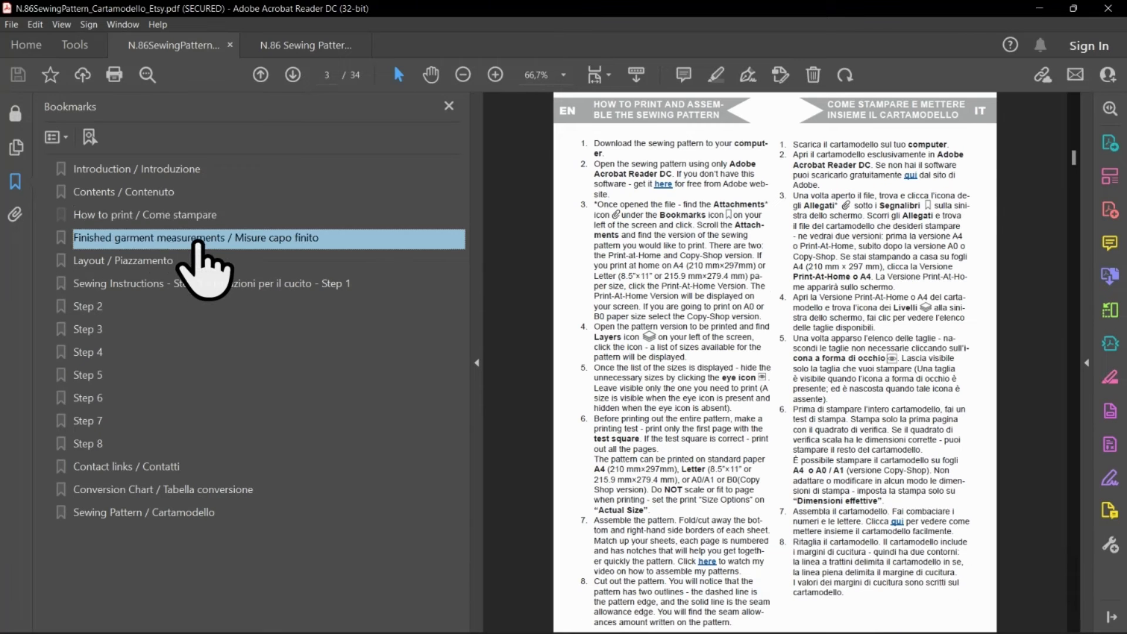
left_click(173, 263)
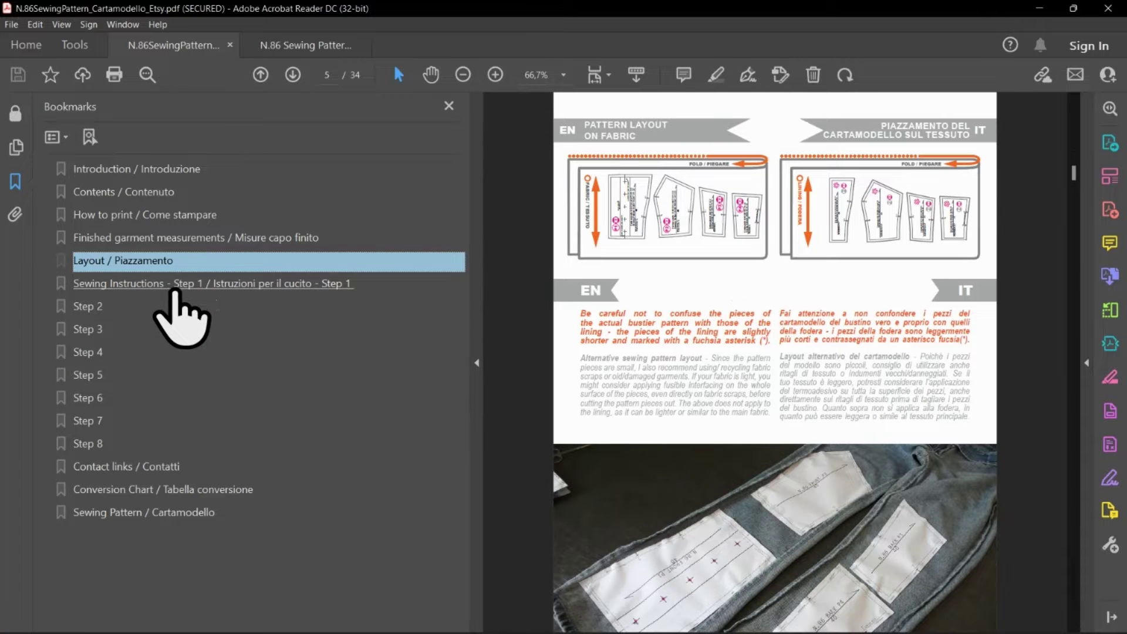
scroll(755, 294, "down", 3)
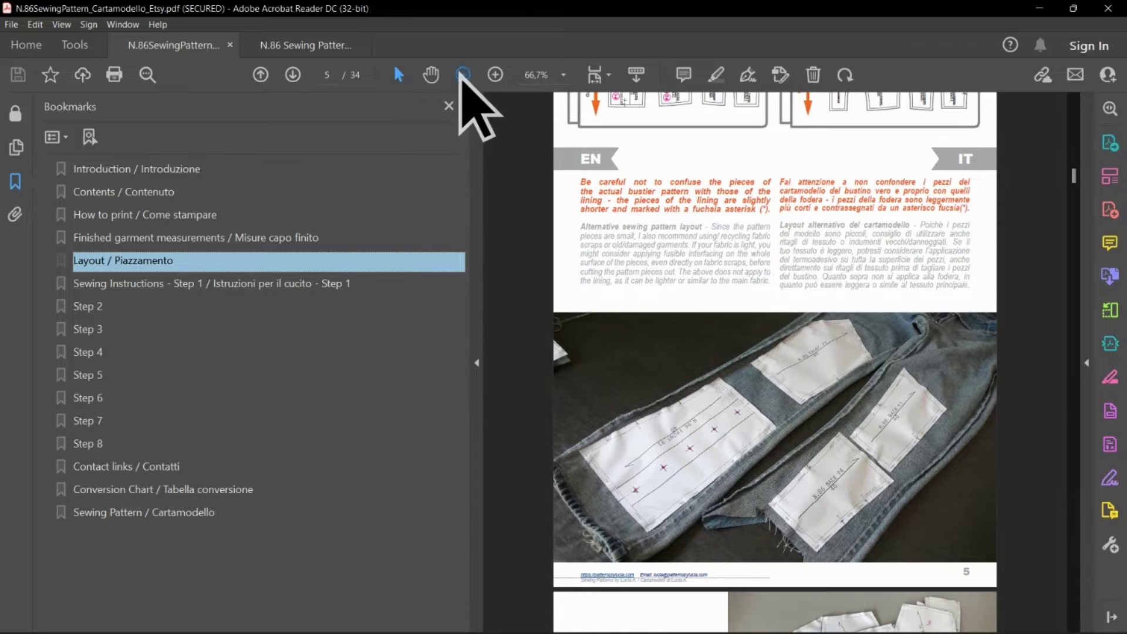
Browse the bookmarked sewing instructions Step 1 to Step 8, contact links, conversion chart and Sewing Pattern, then return to the Introduction.
left_click(462, 74)
left_click(179, 284)
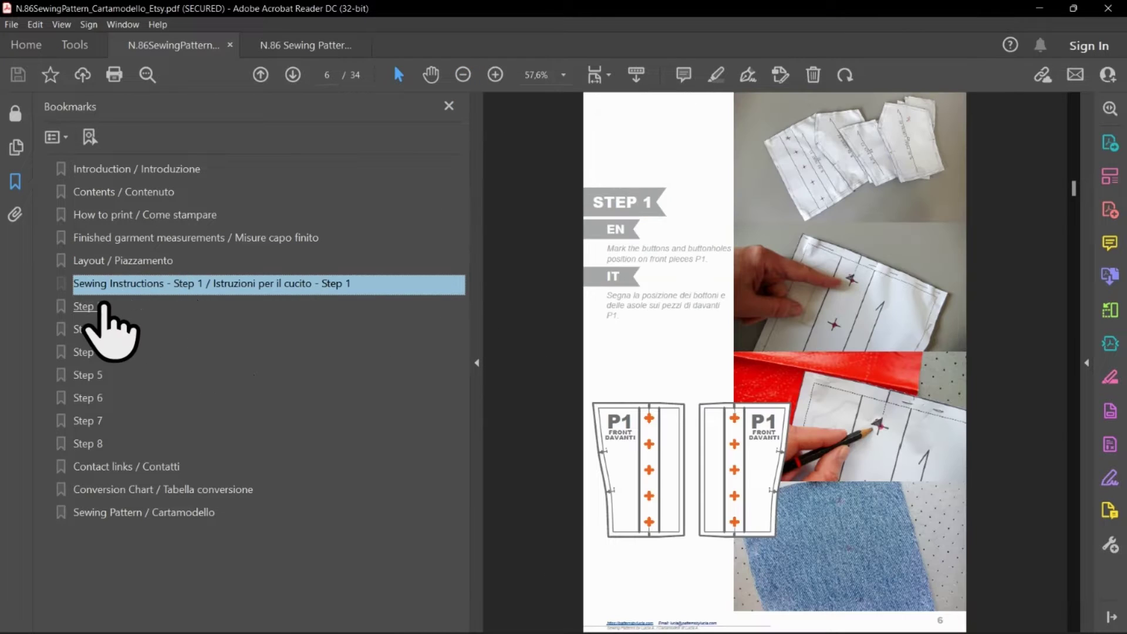
left_click(97, 307)
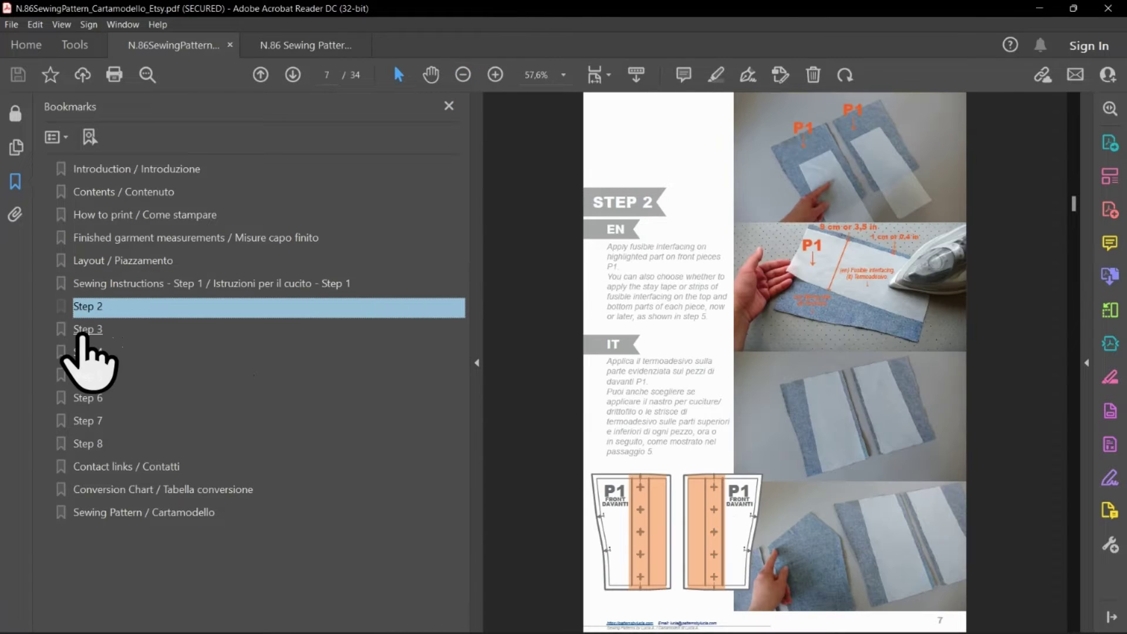
left_click(82, 332)
left_click(88, 352)
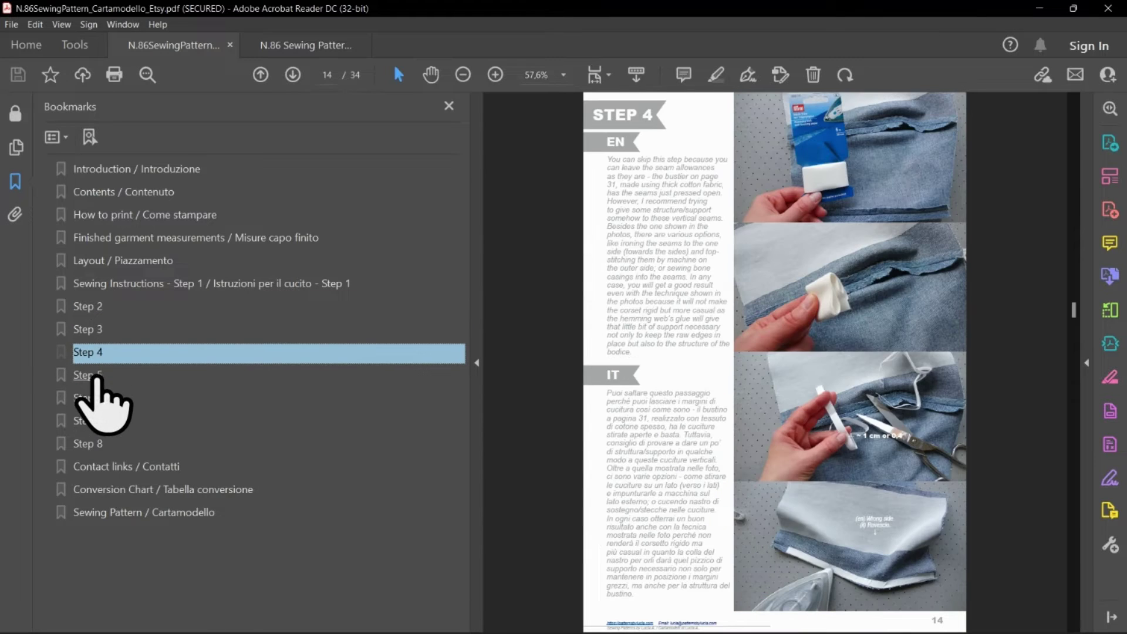
left_click(93, 375)
left_click(94, 398)
left_click(95, 421)
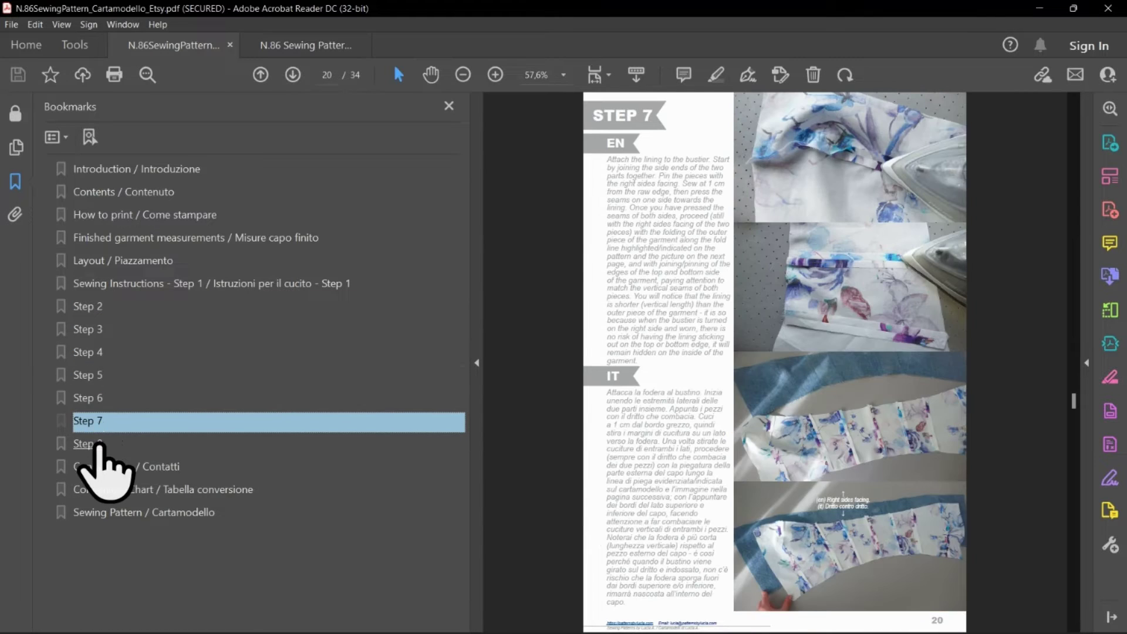
left_click(97, 445)
left_click(104, 467)
left_click(112, 489)
left_click(118, 514)
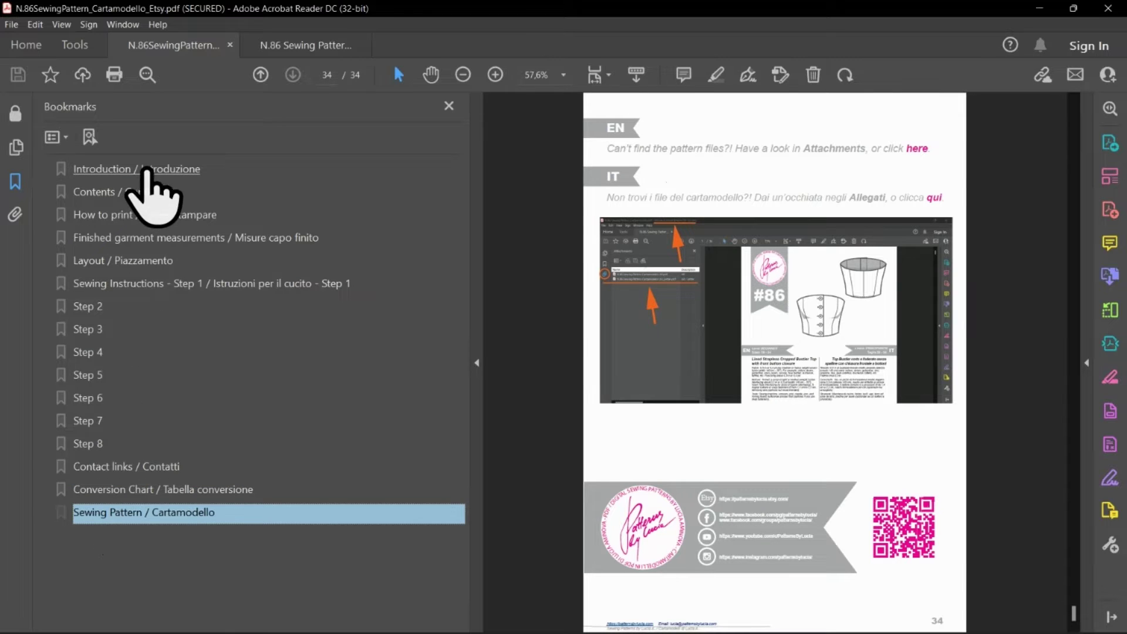
left_click(144, 171)
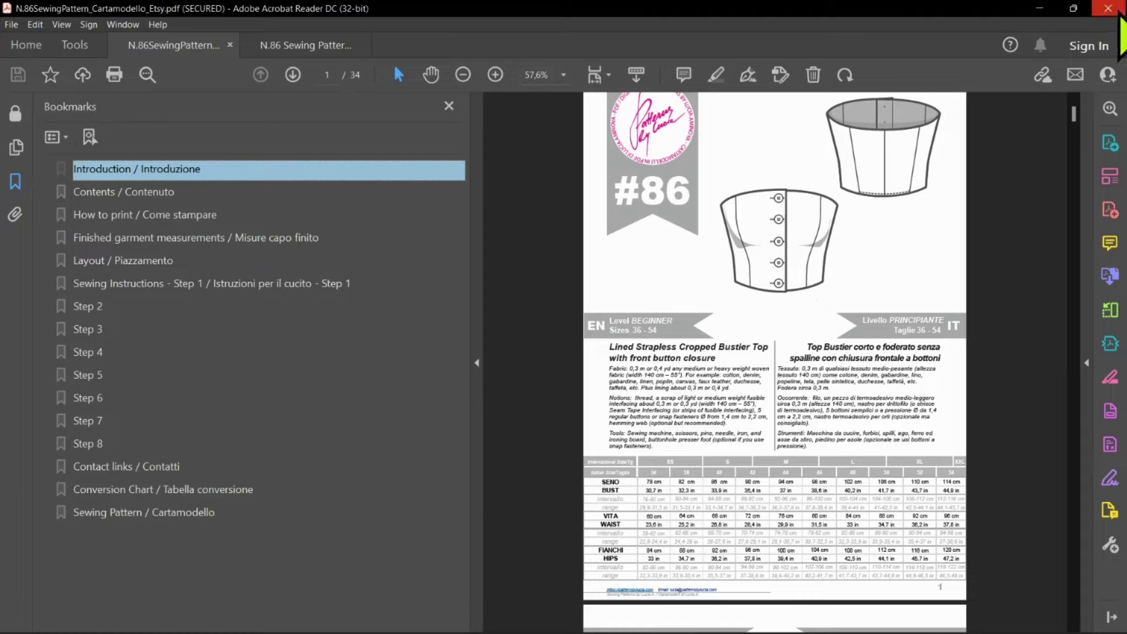
Close all open PDF documents and select N.86SewingPatternCartamodelloA4_Letter in the Downloads folder.
left_click(1109, 8)
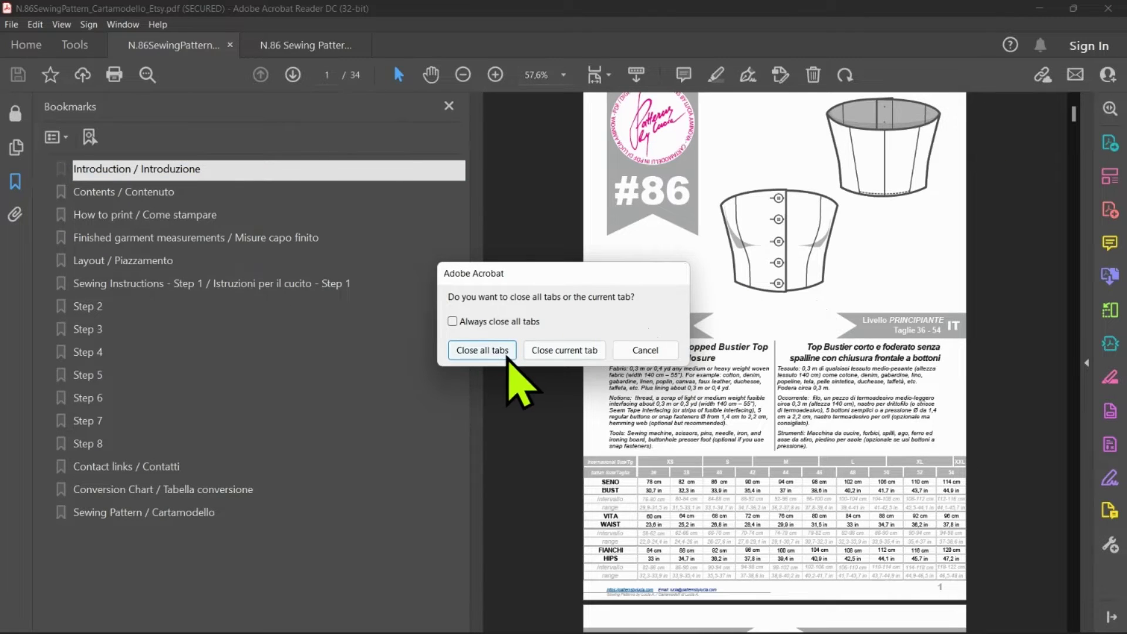
left_click(493, 420)
left_click(667, 238)
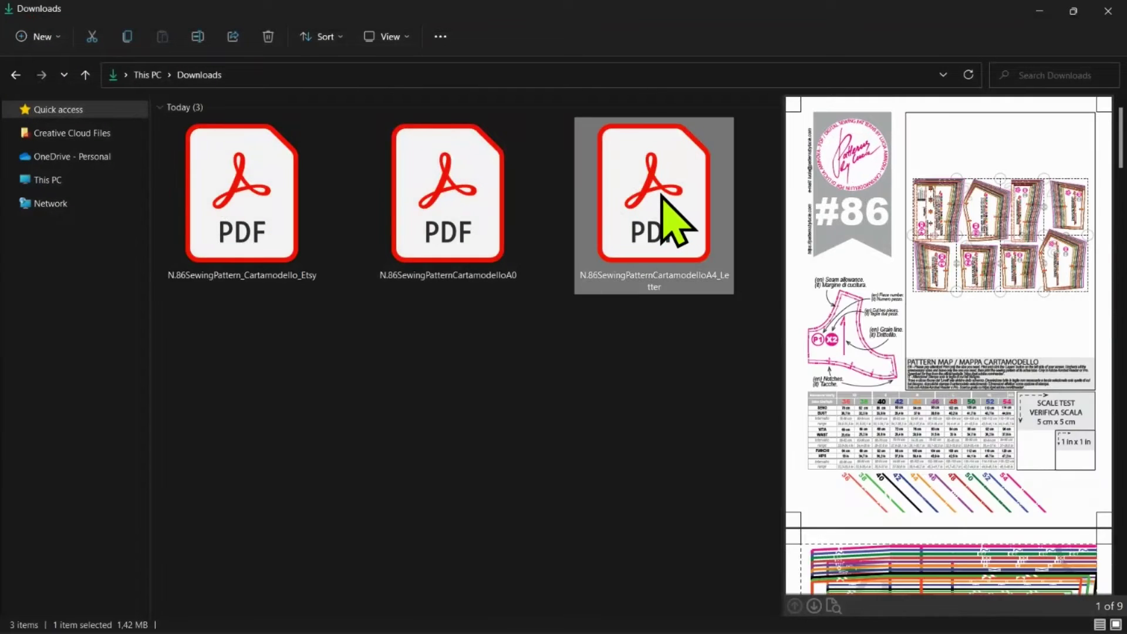
Open N.86SewingPatternCartamodelloA4_Letter from the Downloads folder with Adobe Acrobat Reader DC.
right_click(684, 207)
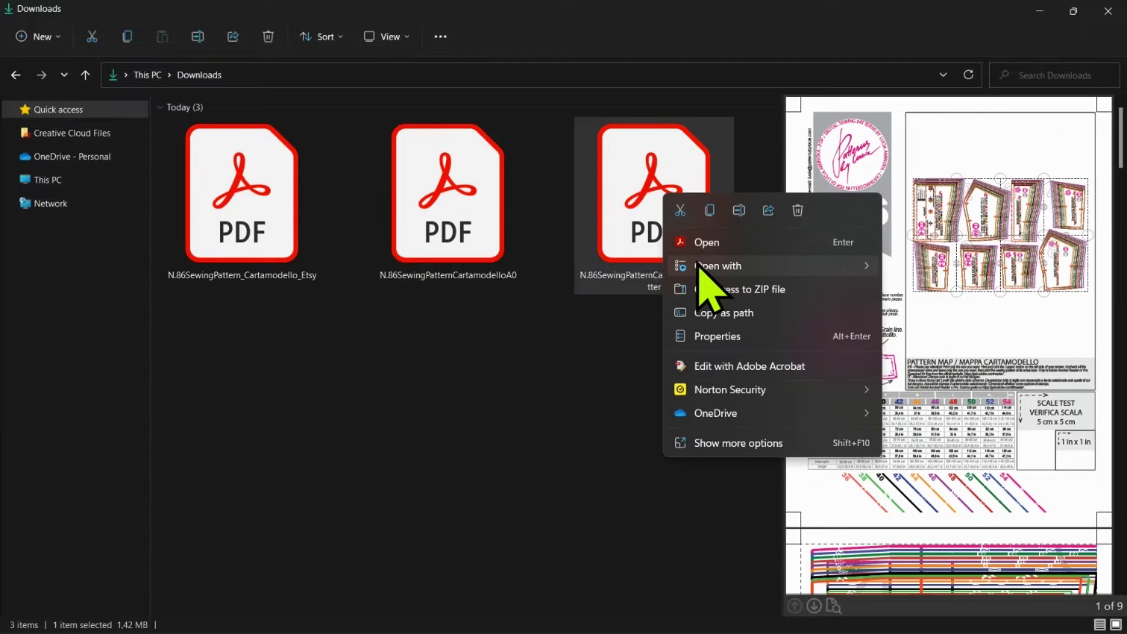
mouse_move(703, 264)
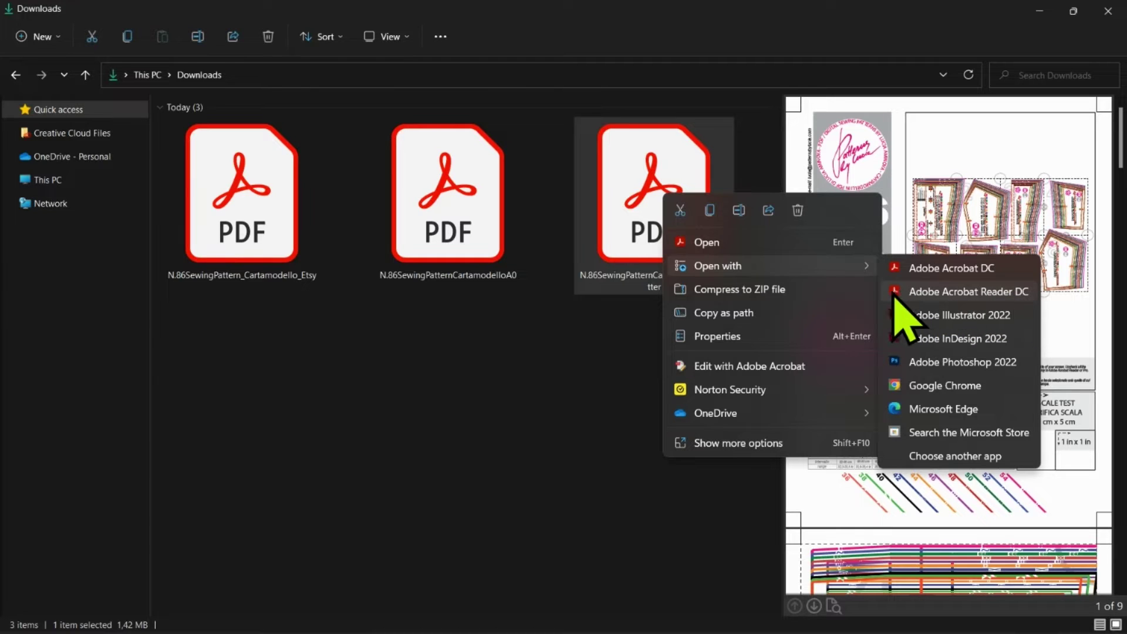
left_click(965, 297)
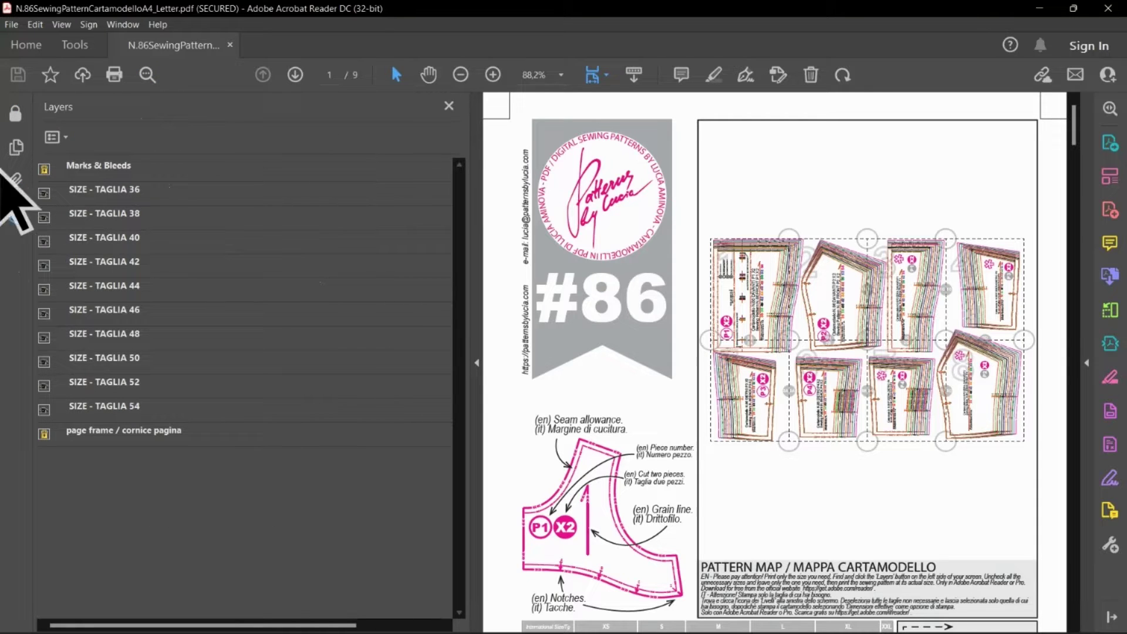
Display the list of layers for the A4/Letter sewing pattern.
left_click(15, 218)
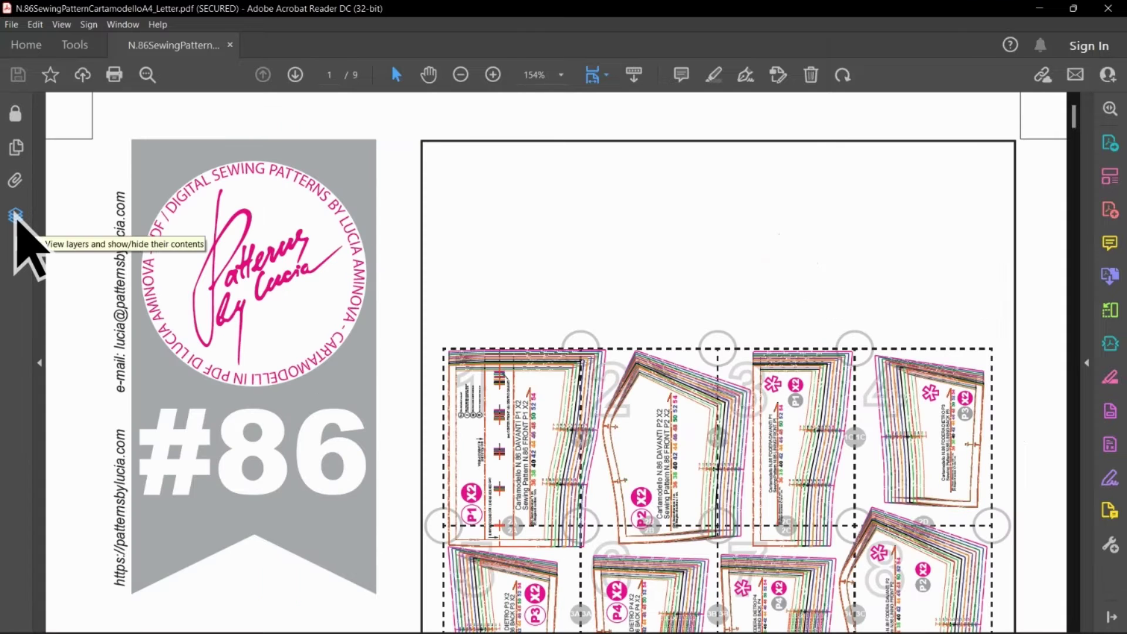
left_click(15, 217)
left_click(15, 217)
left_click(16, 217)
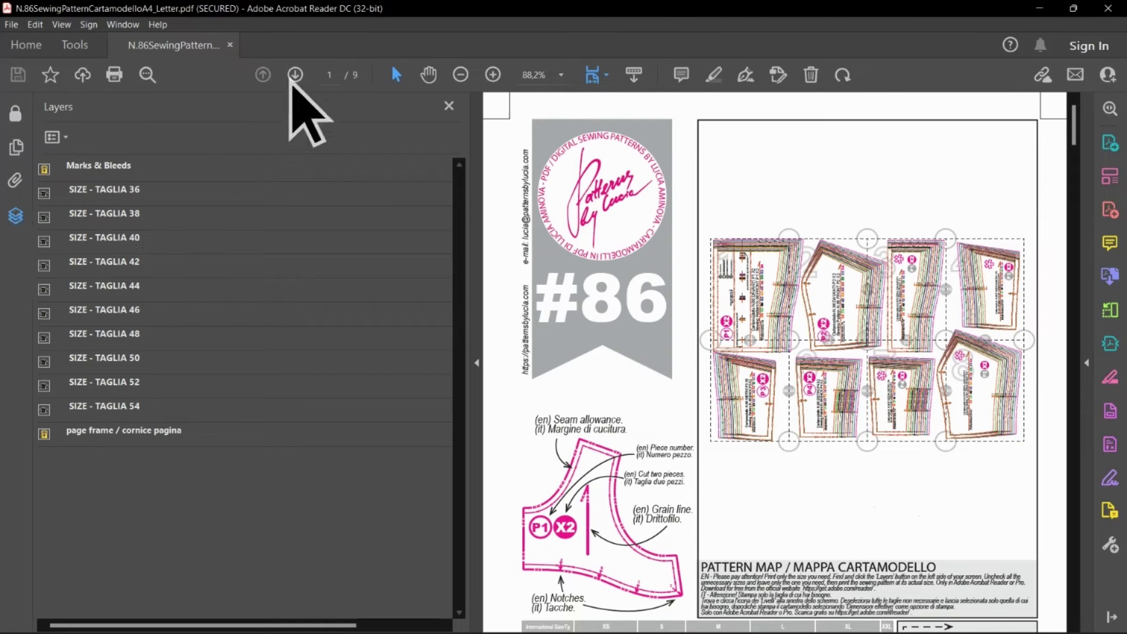
Examine the cover and the pattern pages through page 4 at 75% zoom with all size layers shown, then return to page 1.
left_click(460, 76)
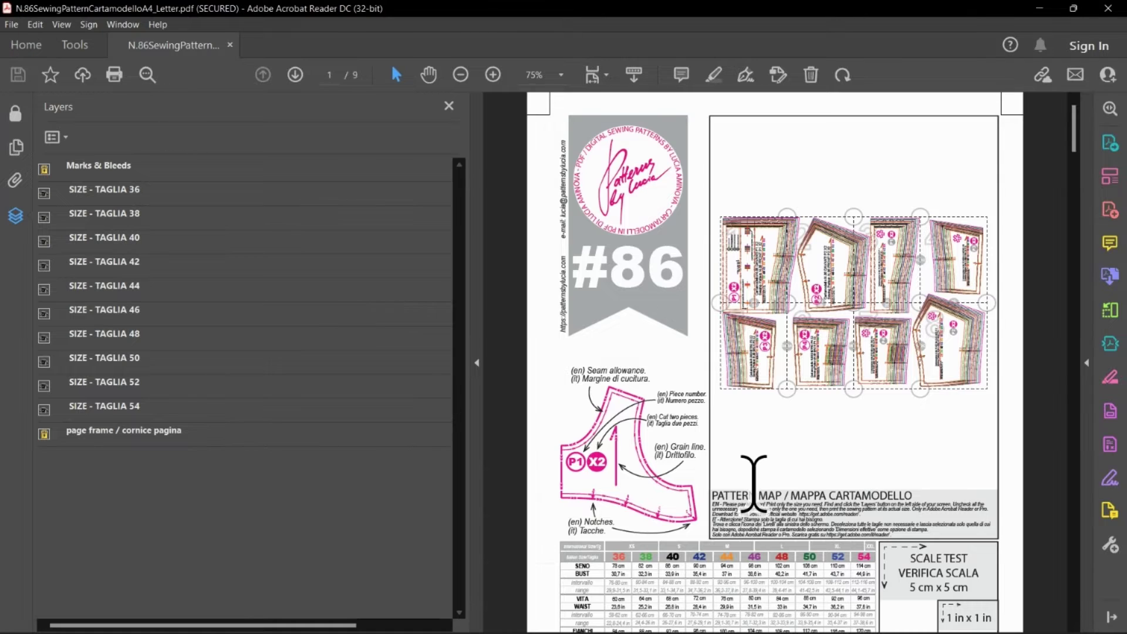
scroll(757, 493, "down", 12)
scroll(774, 475, "down", 20)
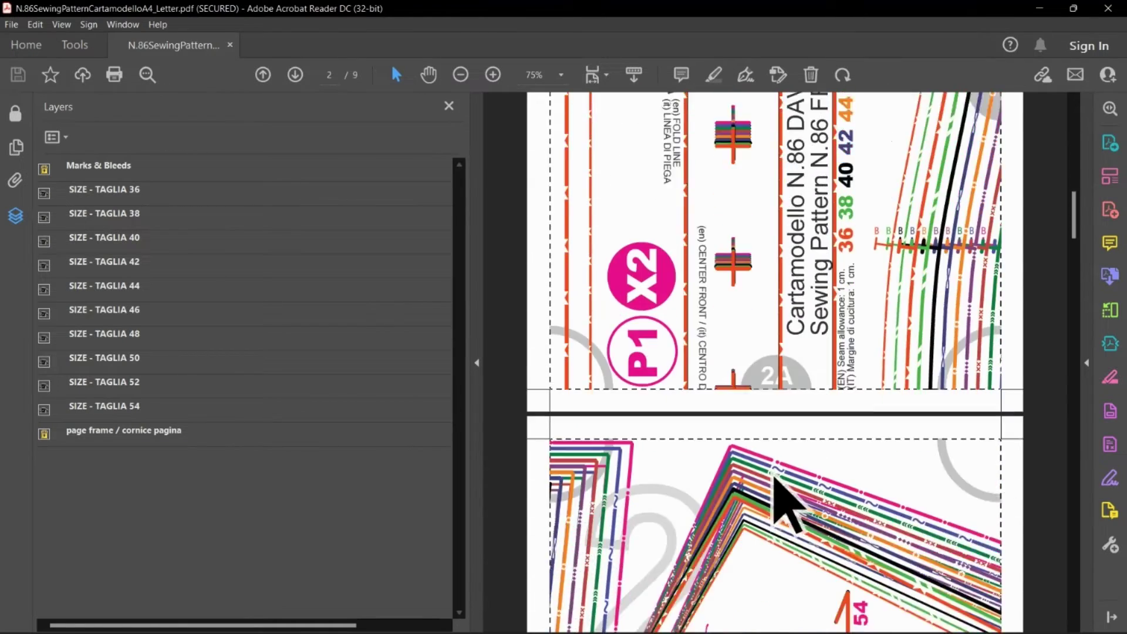
scroll(774, 479, "down", 15)
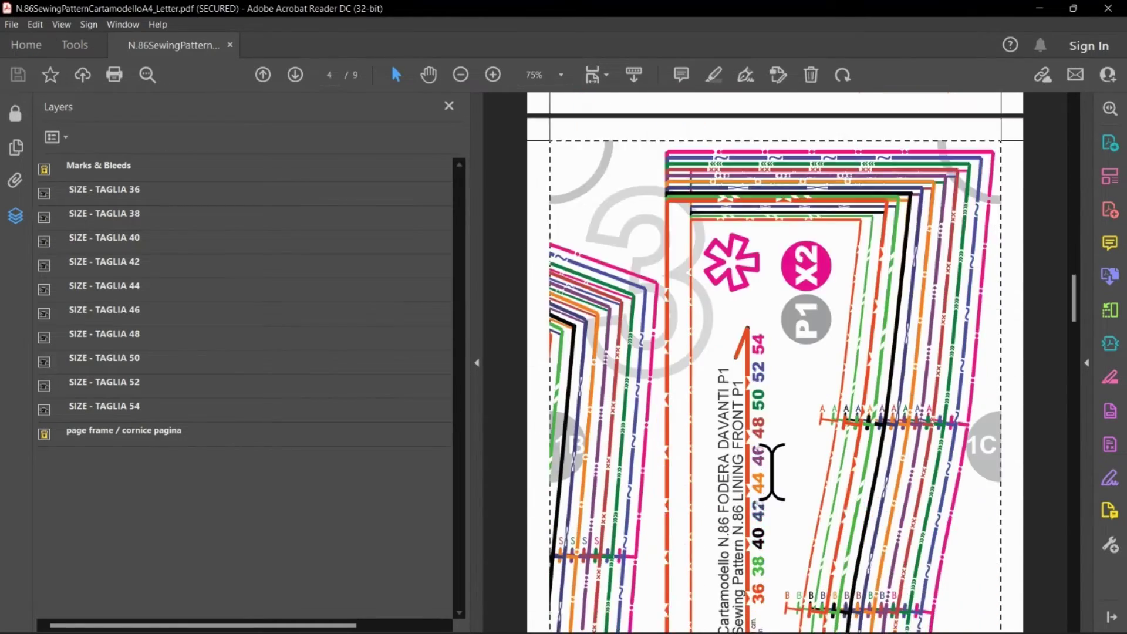
scroll(781, 493, "up", 15)
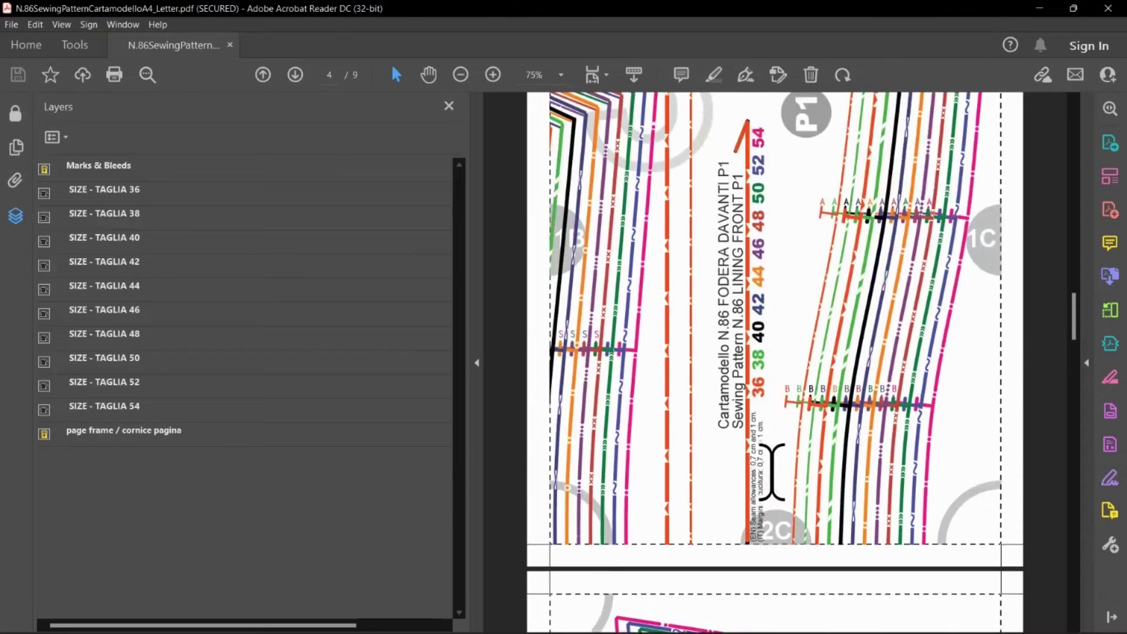
scroll(773, 472, "up", 20)
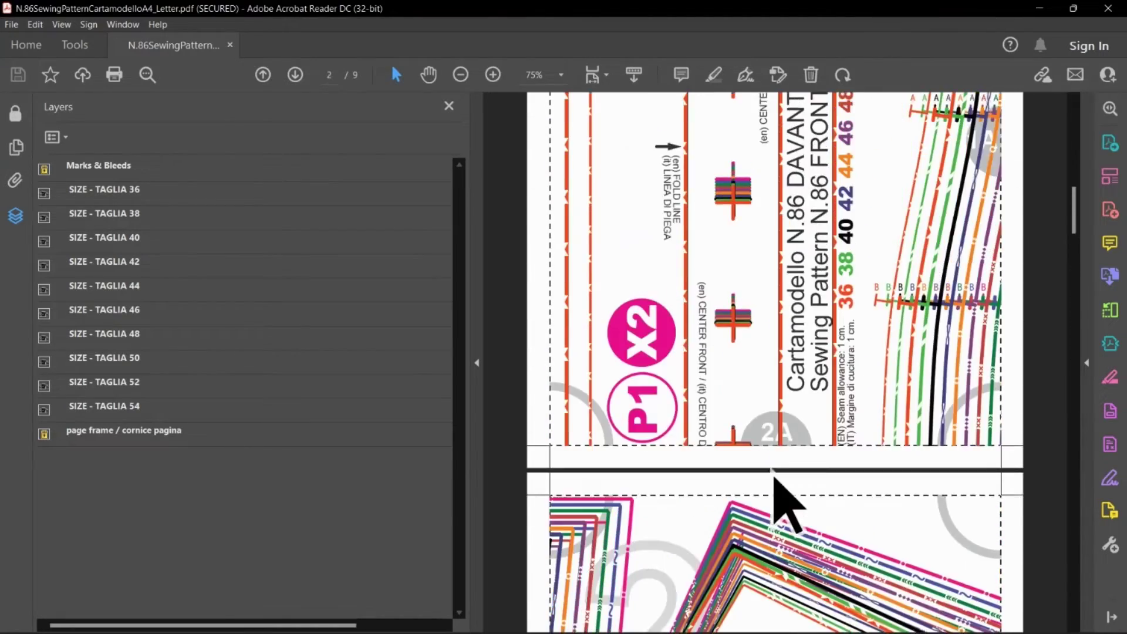
scroll(772, 472, "up", 2)
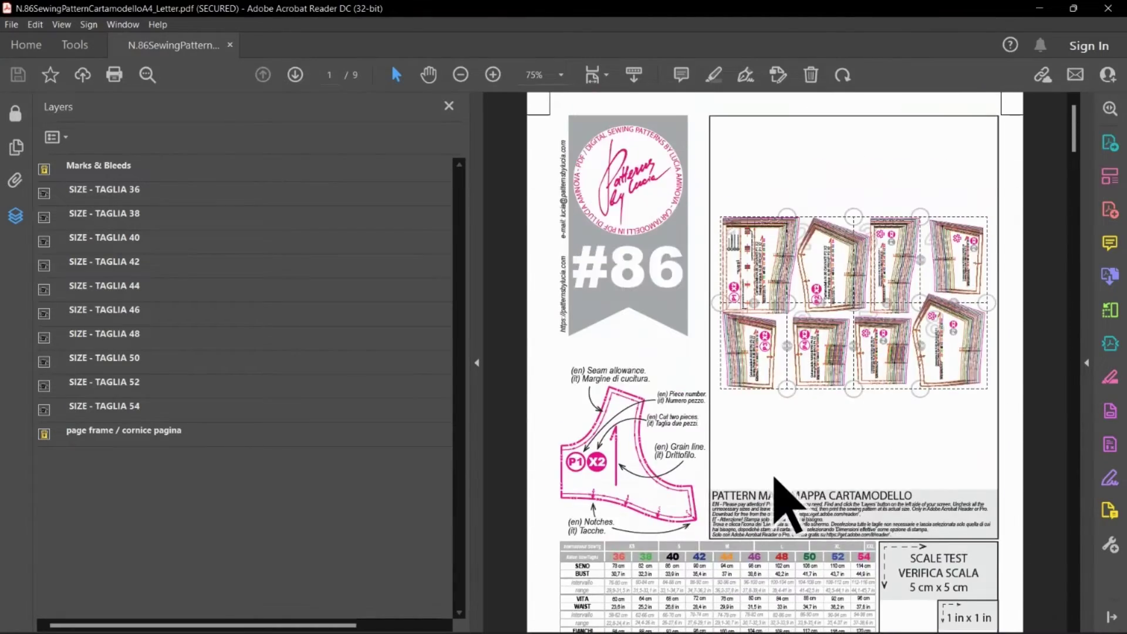
Hide every size layer except SIZE - TAGLIA 40.
left_click(43, 181)
left_click(44, 194)
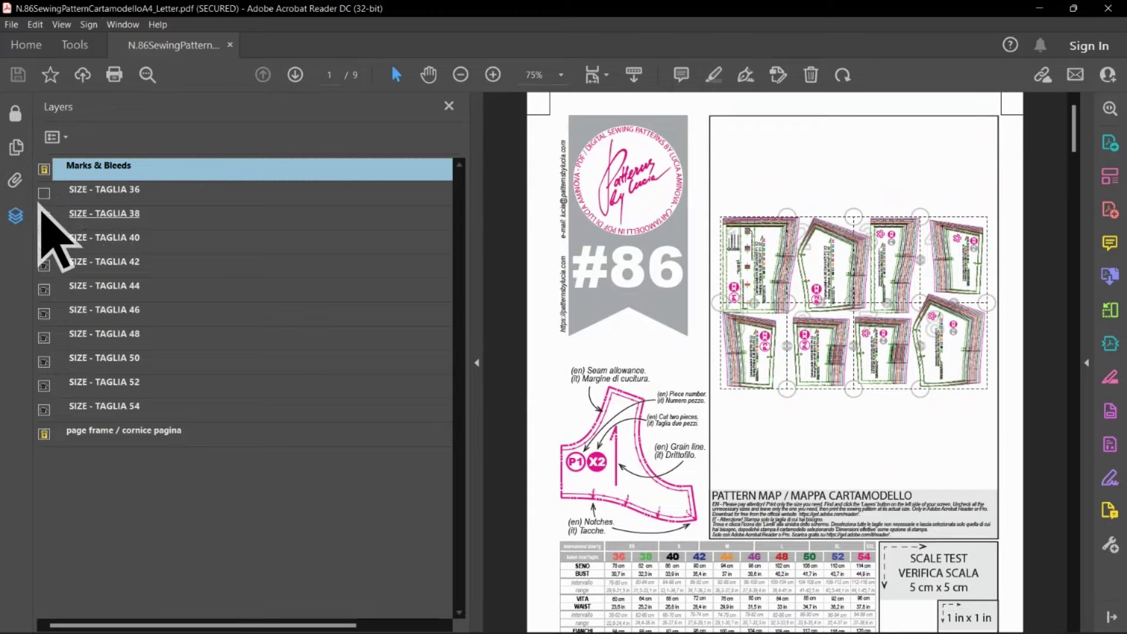
left_click(45, 217)
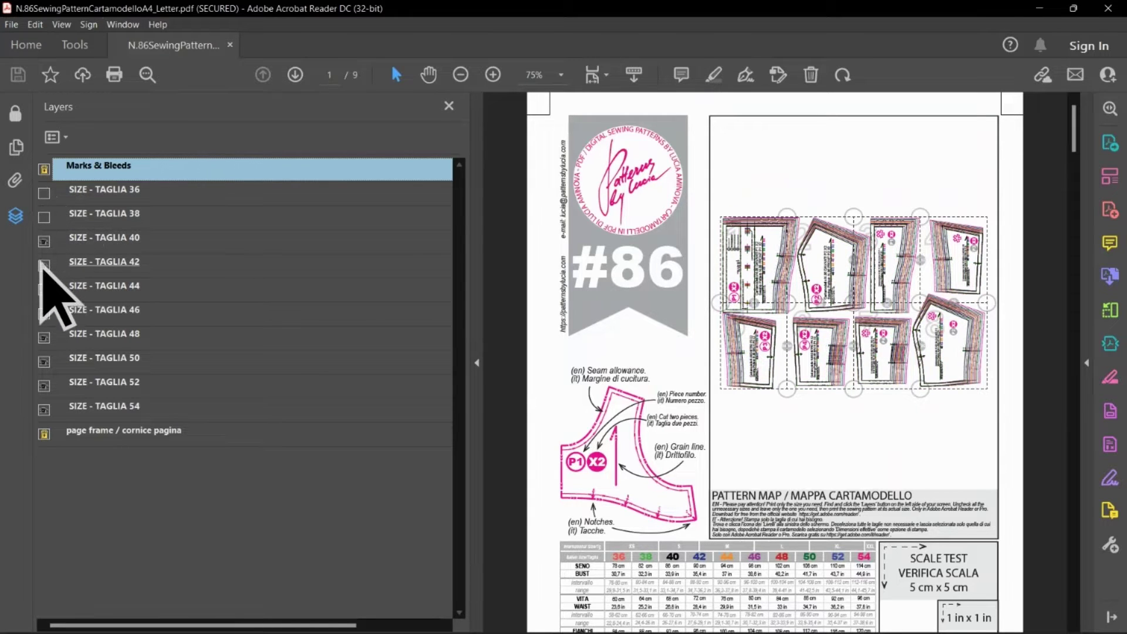
left_click(44, 289)
left_click(44, 312)
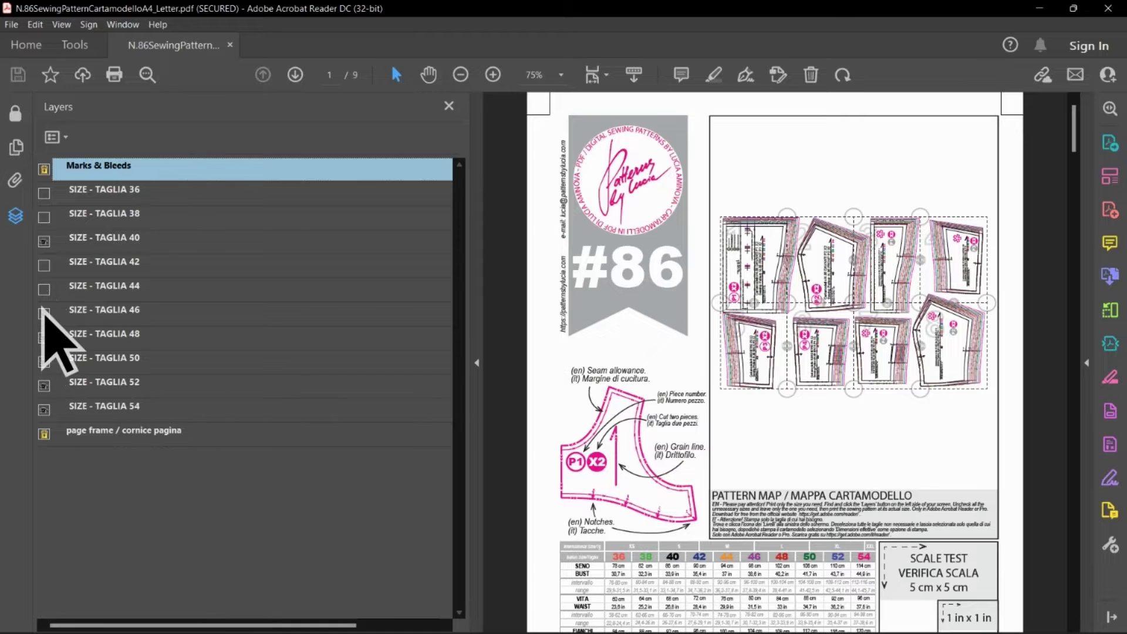
left_click(44, 338)
left_click(44, 362)
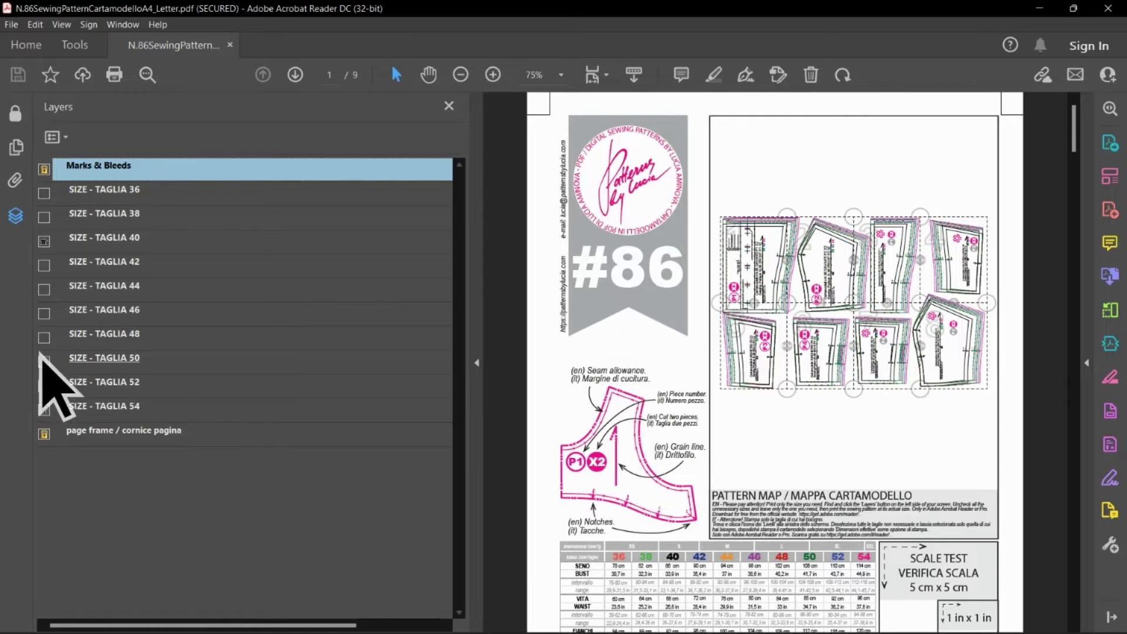
left_click(44, 386)
left_click(44, 410)
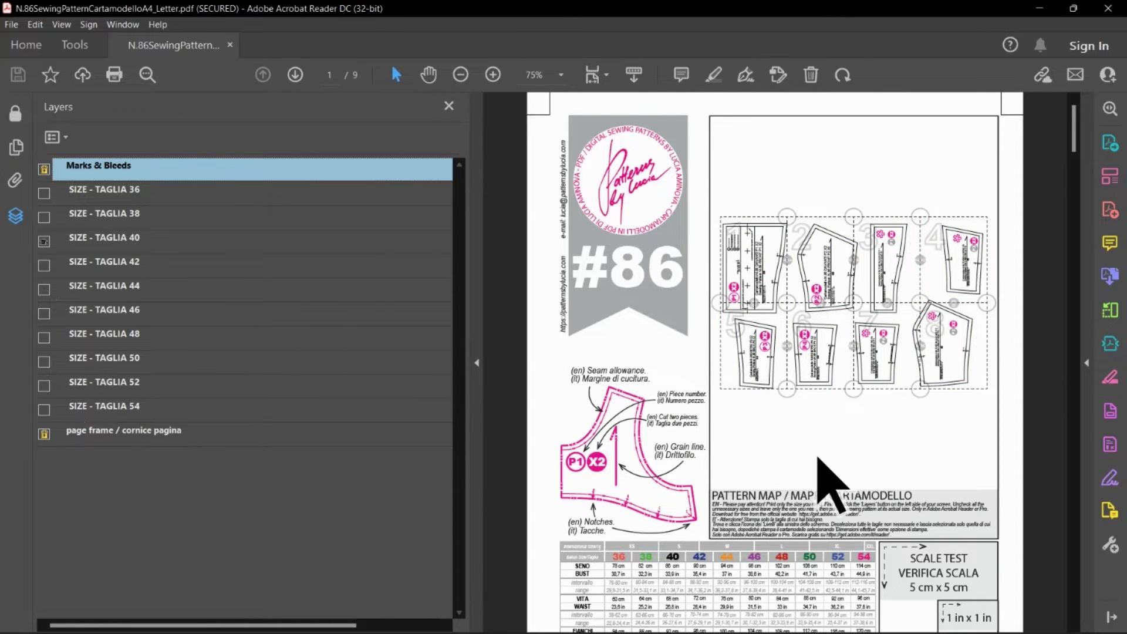
Examine pattern pages 2 to 4 with only the size 40 layer shown.
scroll(817, 458, "down", 12)
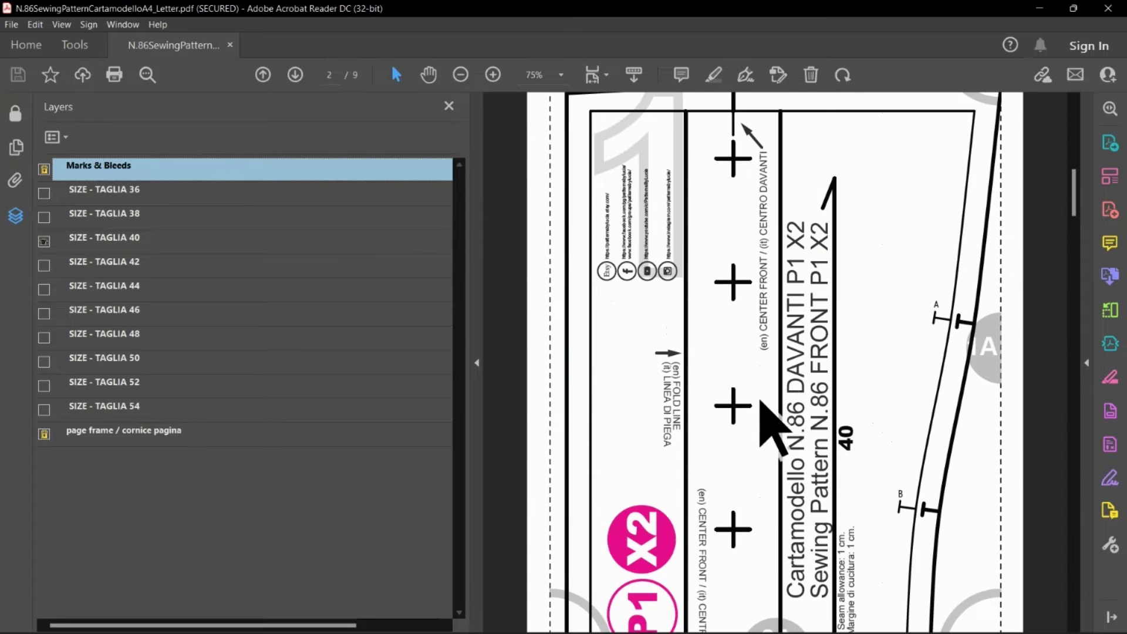
scroll(708, 367, "down", 8)
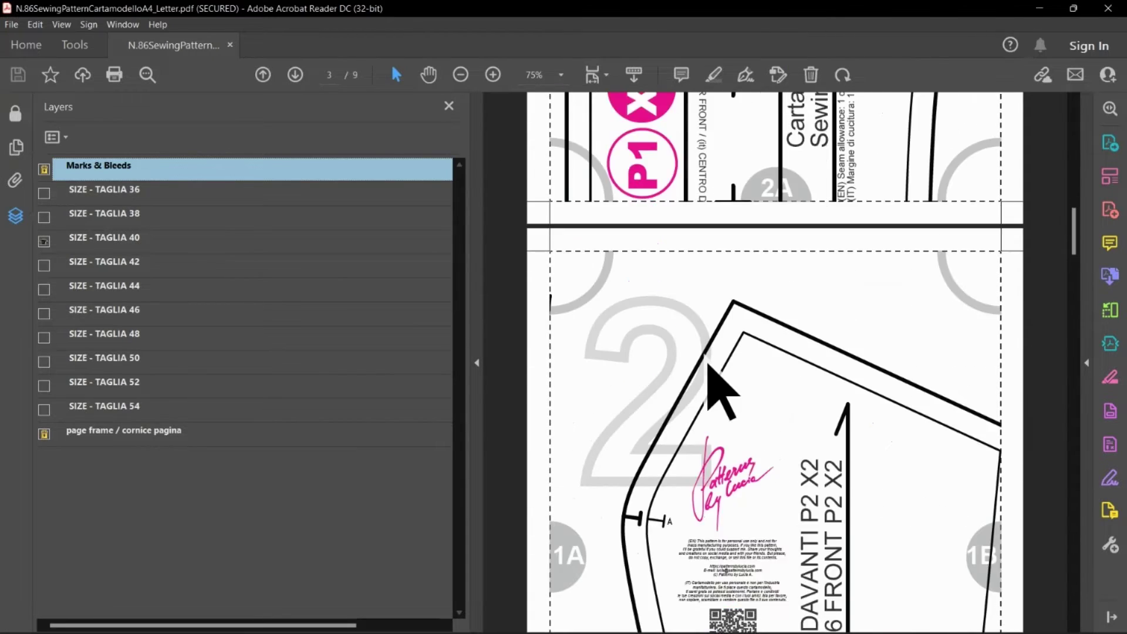
scroll(723, 391, "down", 4)
scroll(617, 359, "down", 2)
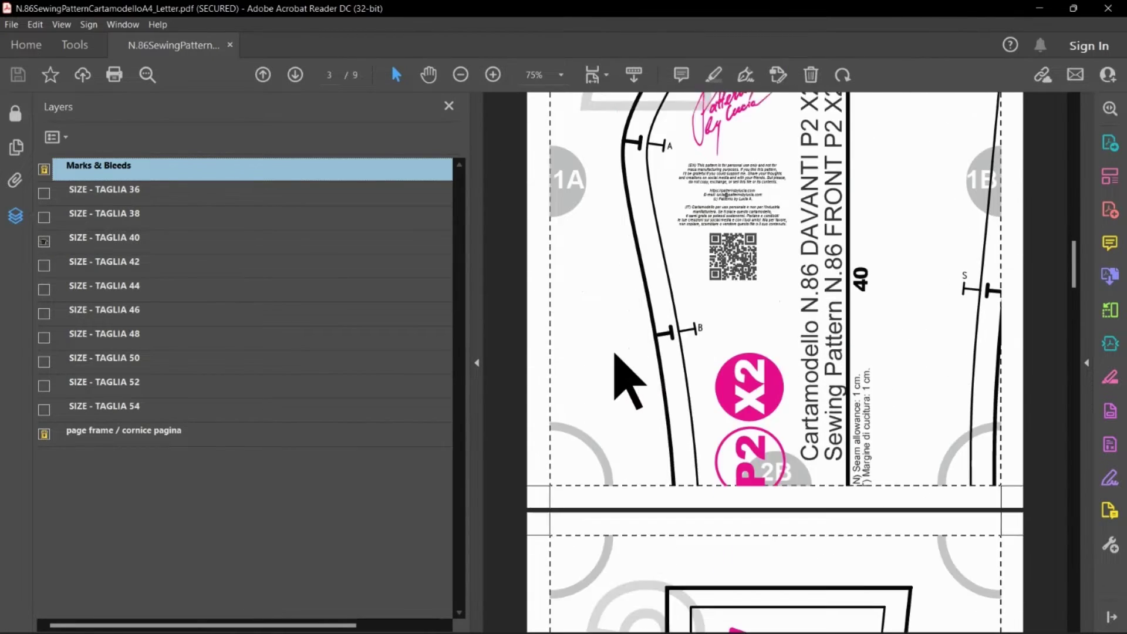
scroll(615, 354, "down", 8)
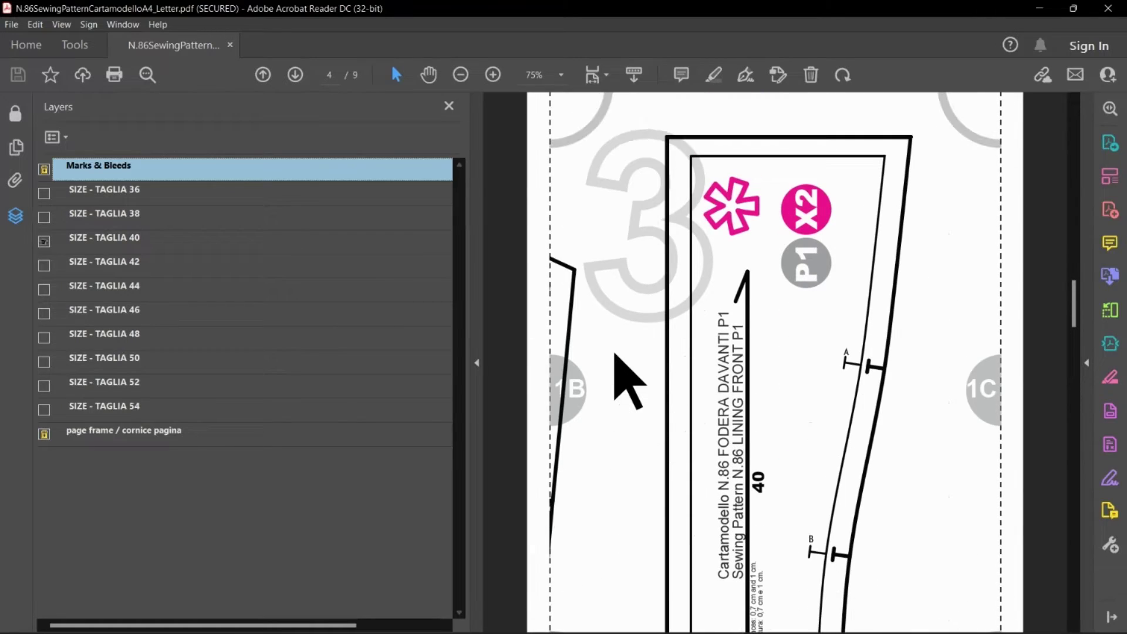
Briefly show the SIZE - TAGLIA 38 and SIZE - TAGLIA 42 layers in turn for comparison with size 40, hiding each again.
left_click(47, 222)
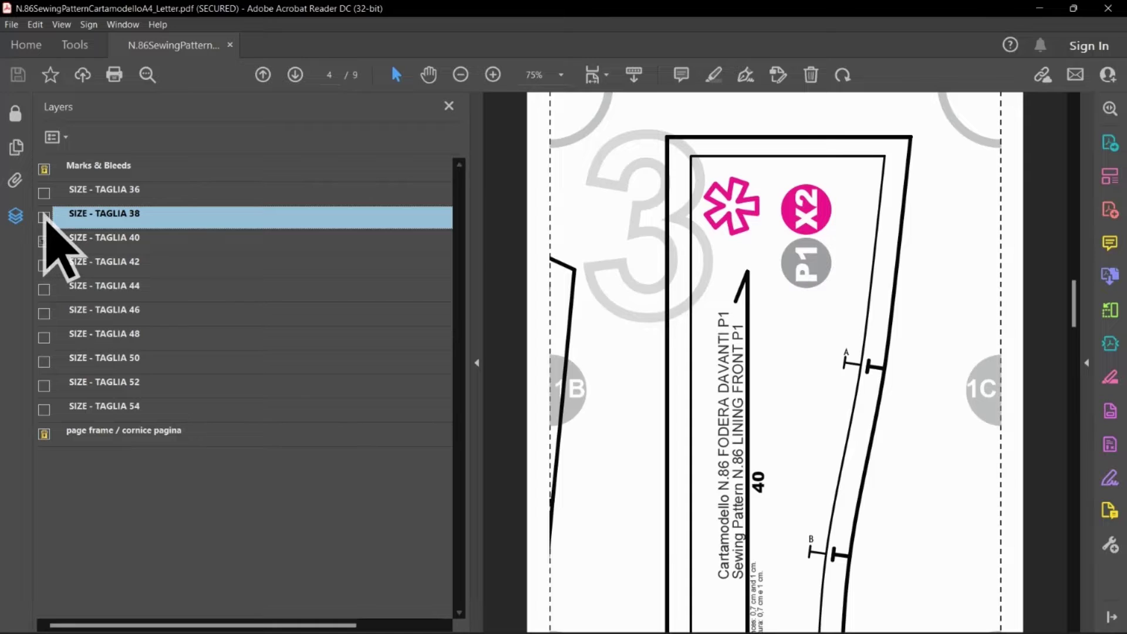
left_click(44, 218)
left_click(44, 218)
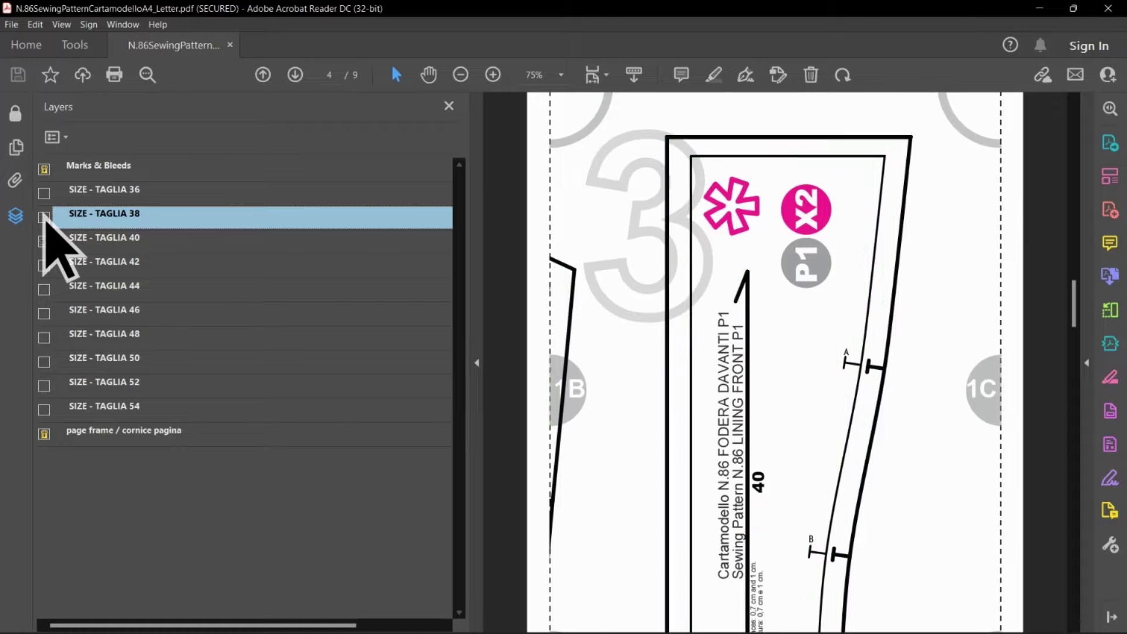
left_click(45, 265)
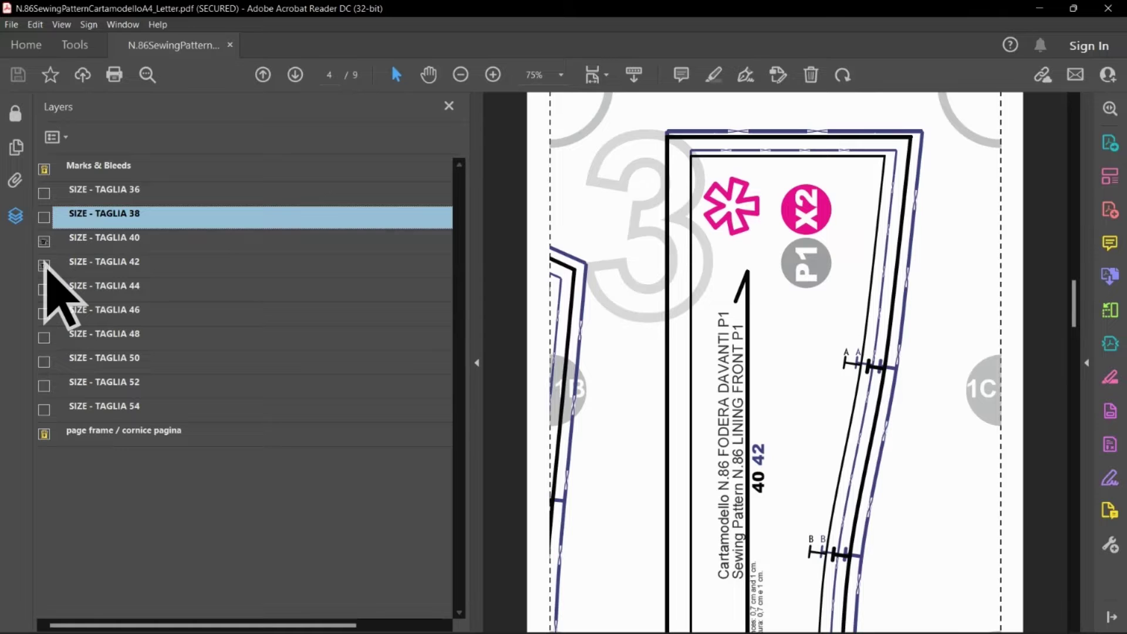
left_click(44, 265)
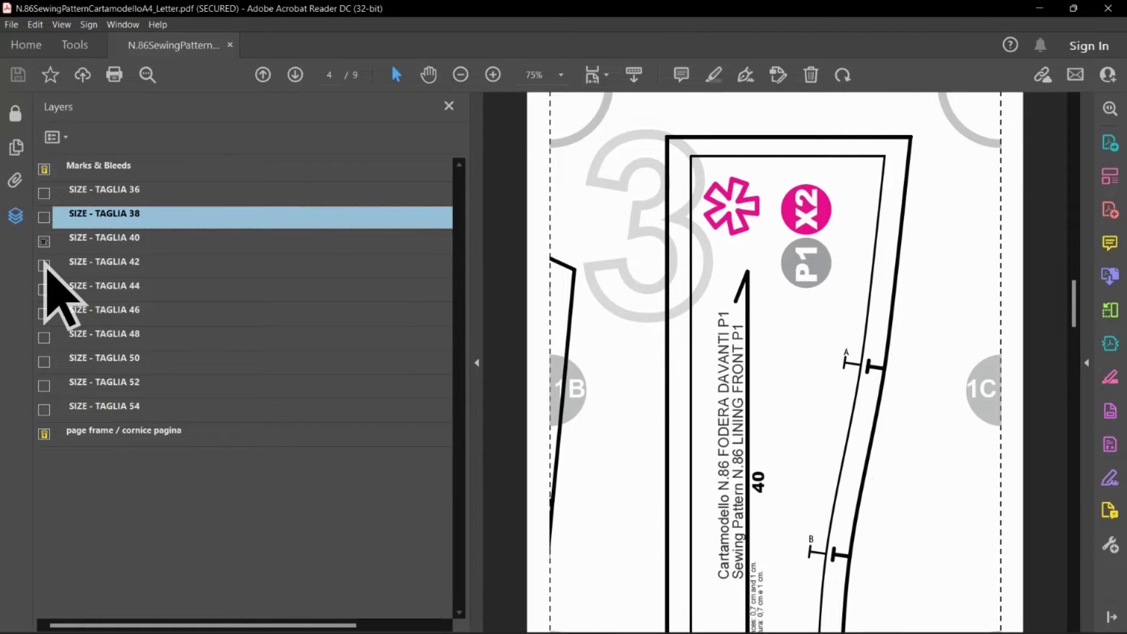
Look through the size 40 pattern pages up to page 7, highlight the SIZE - TAGLIA 40 layer and return to page 1.
scroll(881, 464, "down", 15)
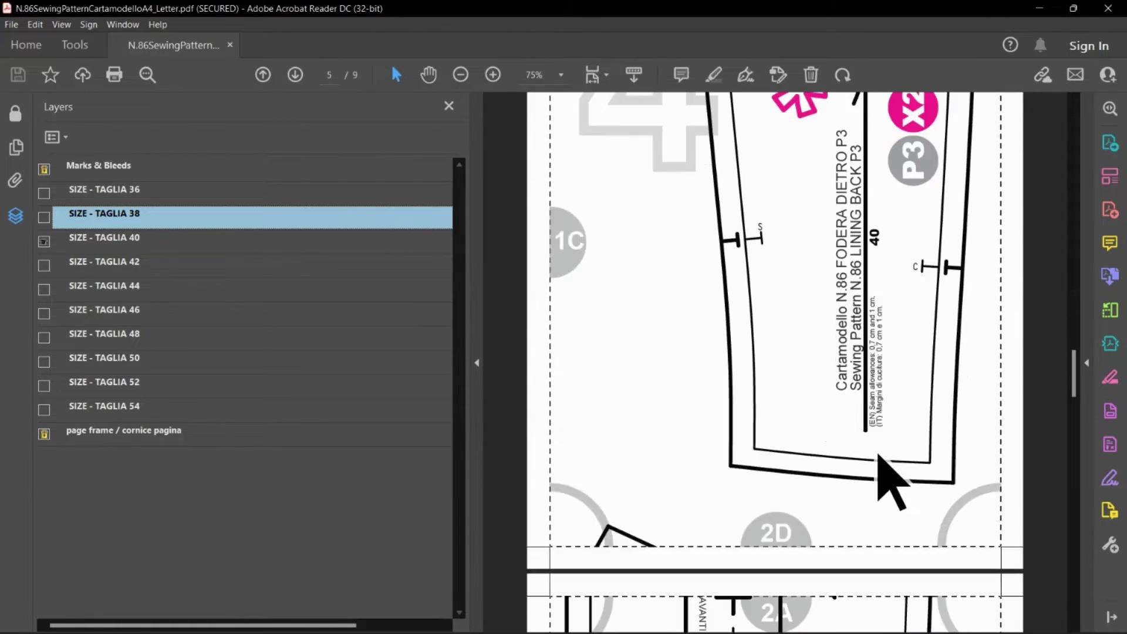
scroll(889, 482, "down", 15)
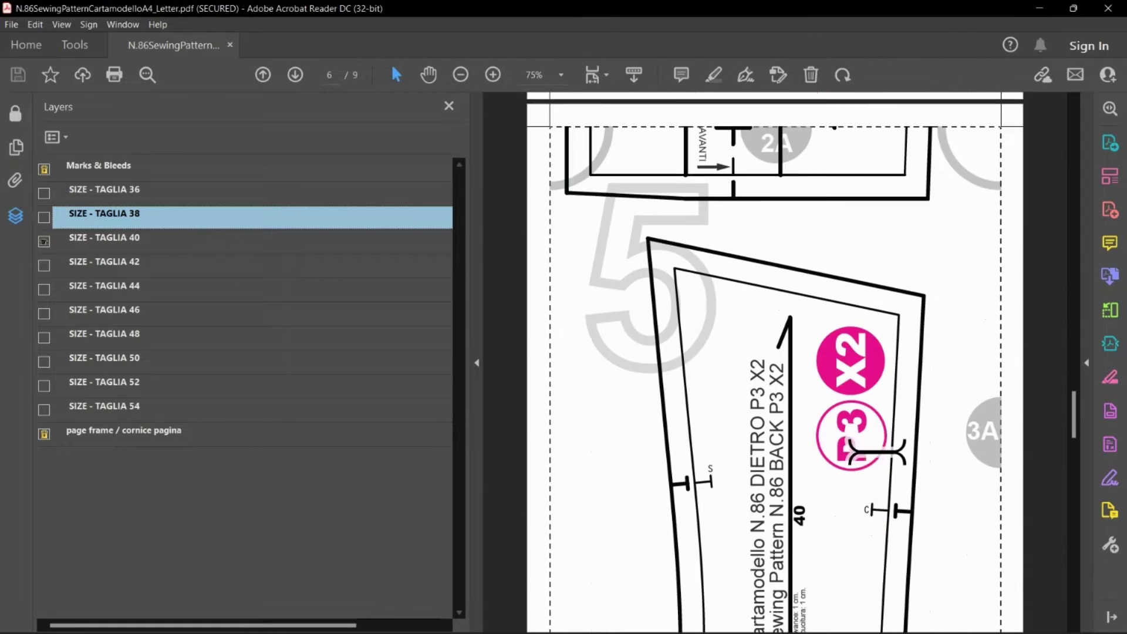
scroll(889, 478, "down", 10)
scroll(889, 478, "up", 6)
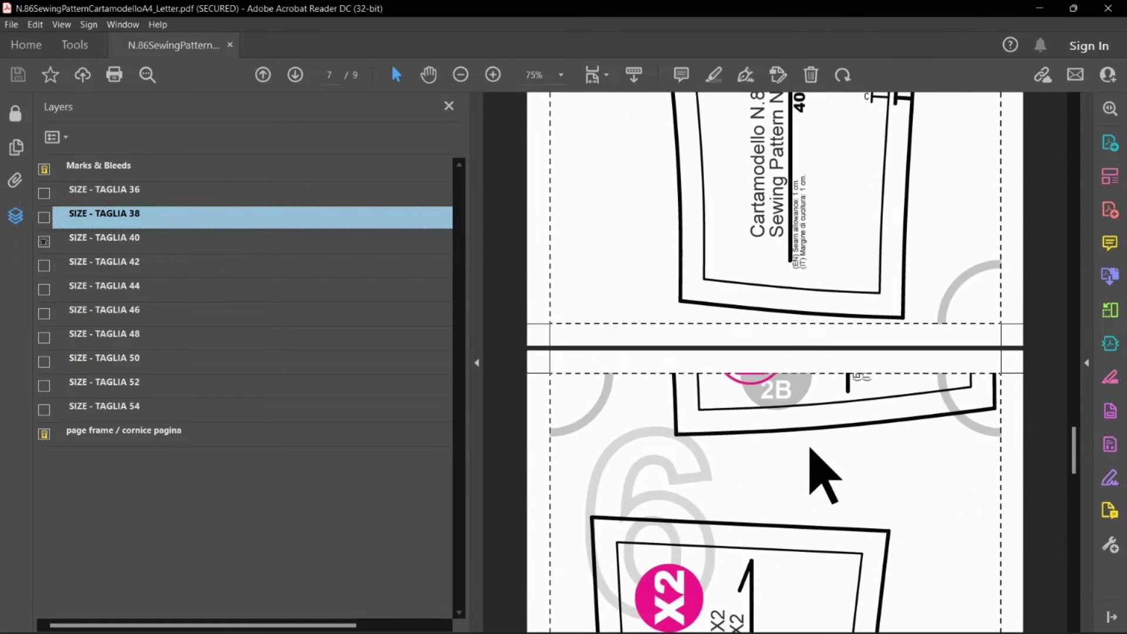
left_click(212, 242)
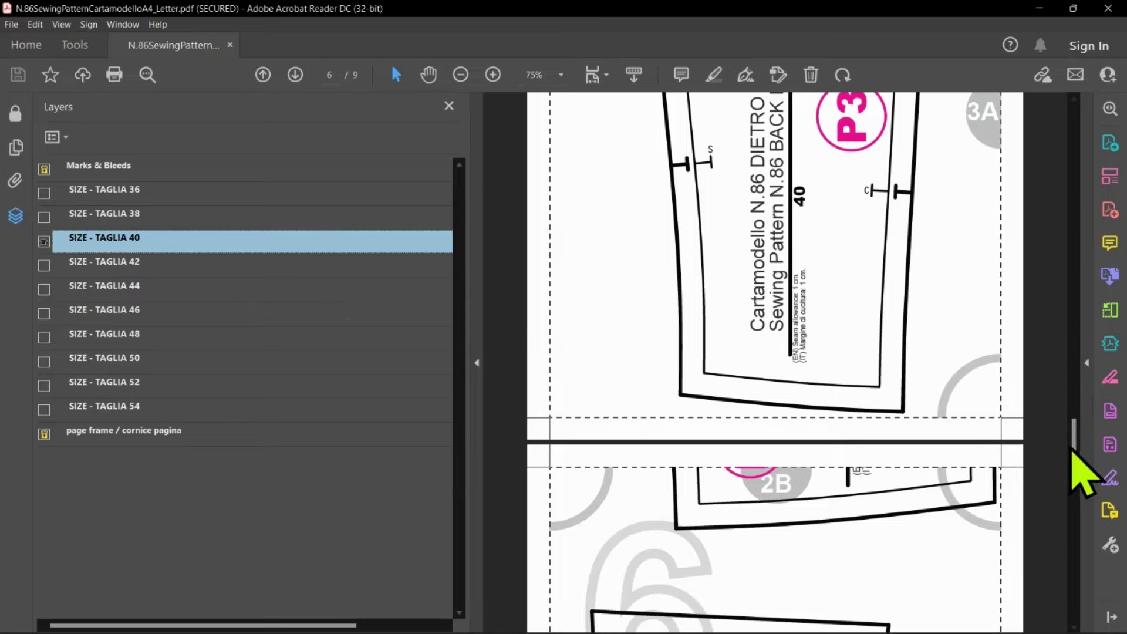
left_click_drag(1075, 451, 1068, 131)
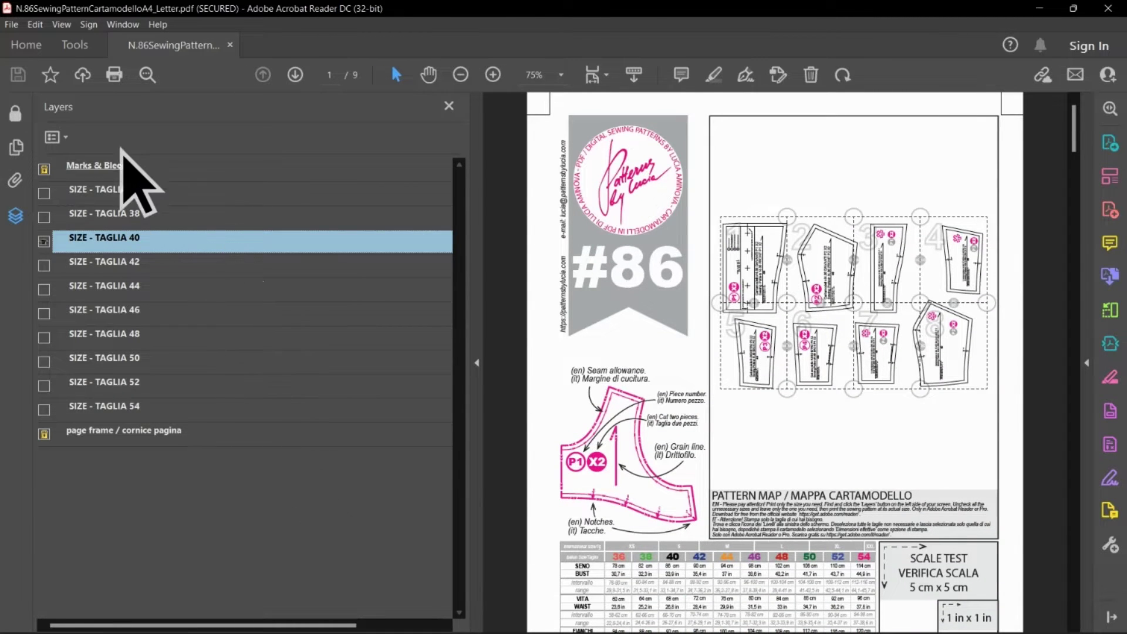
Open the print settings, compare Custom Scale at 100% with Actual size, select Actual size and keep the EPSON WF-2810 Series printer.
left_click(114, 75)
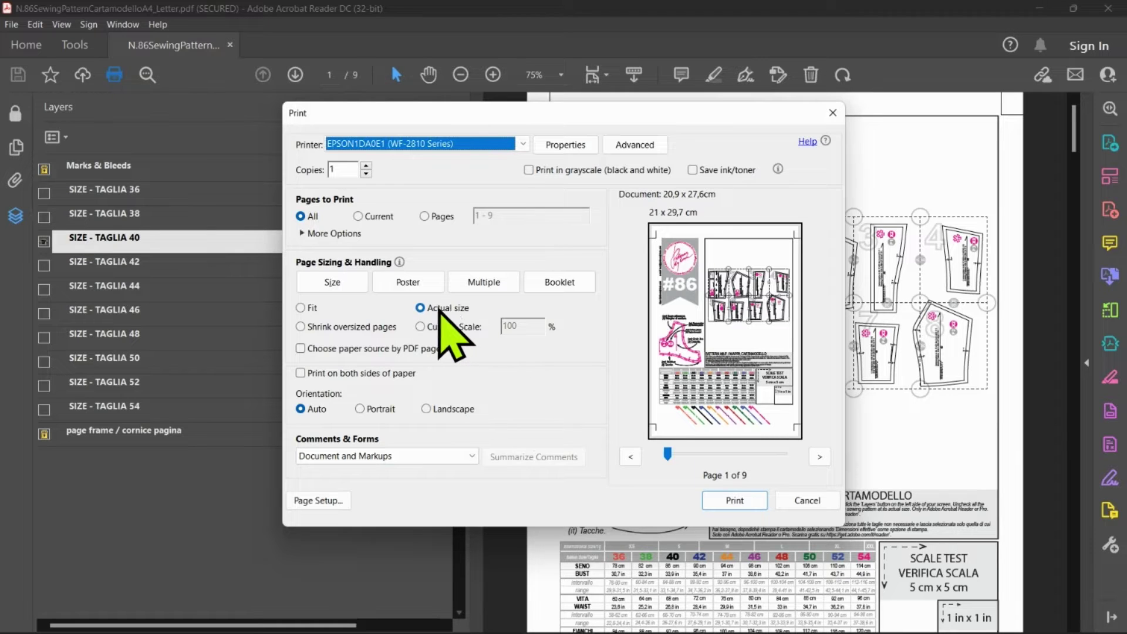
left_click(422, 327)
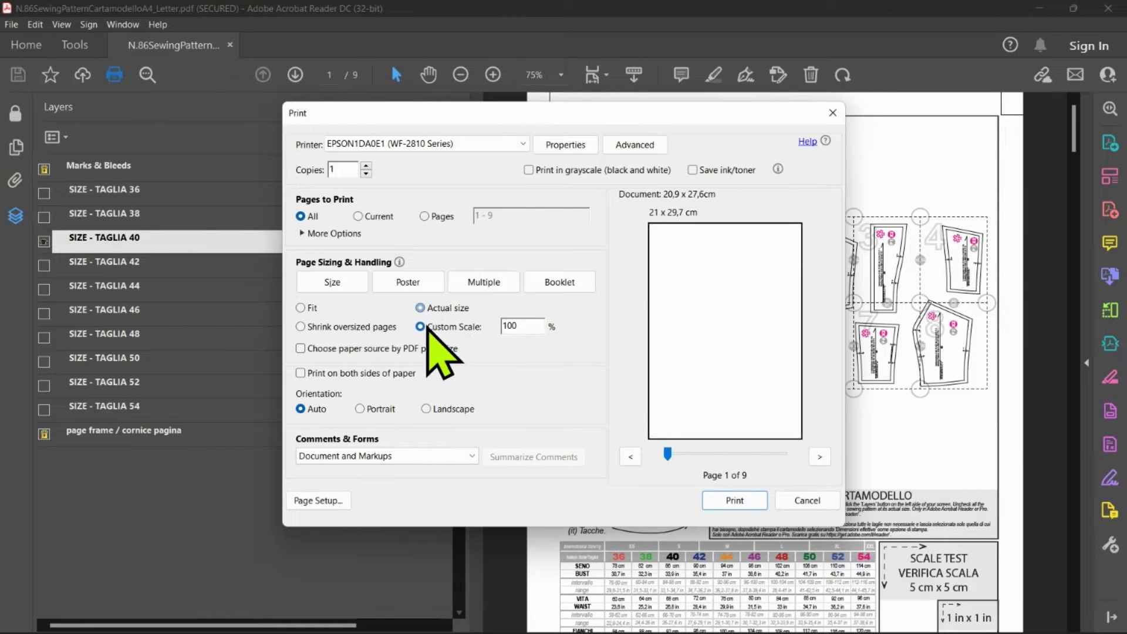
left_click(512, 332)
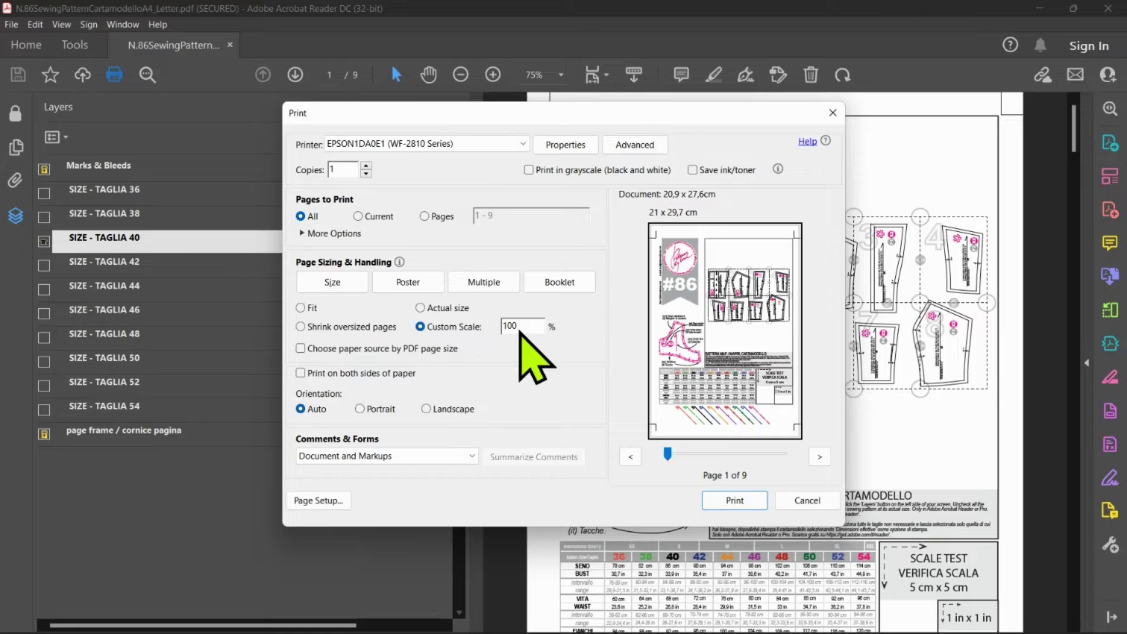
left_click(453, 310)
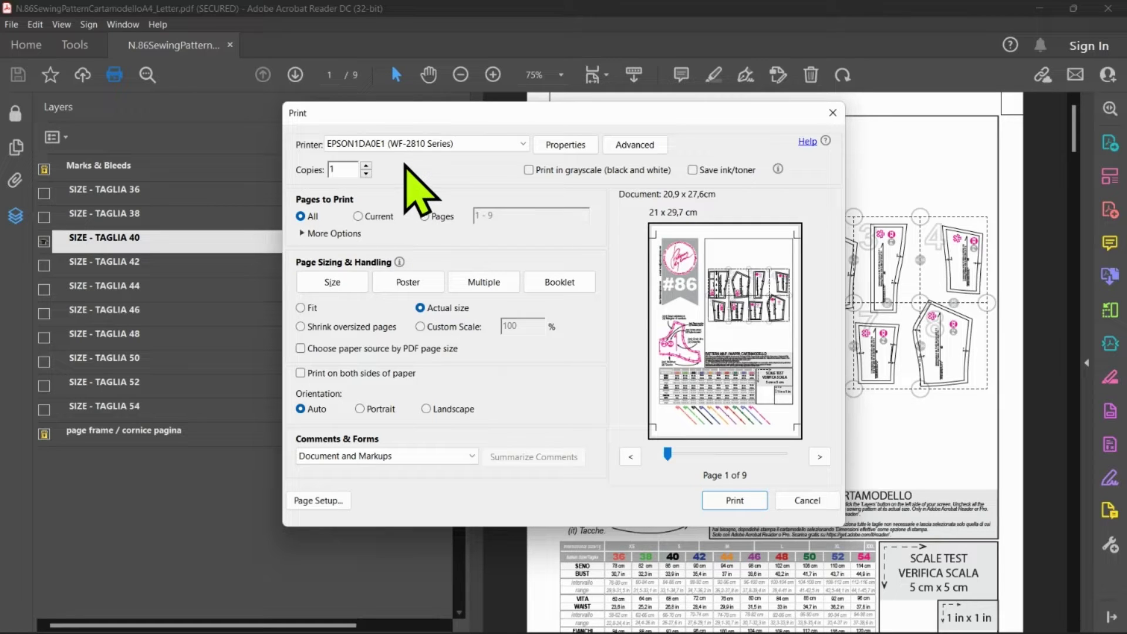
left_click(525, 144)
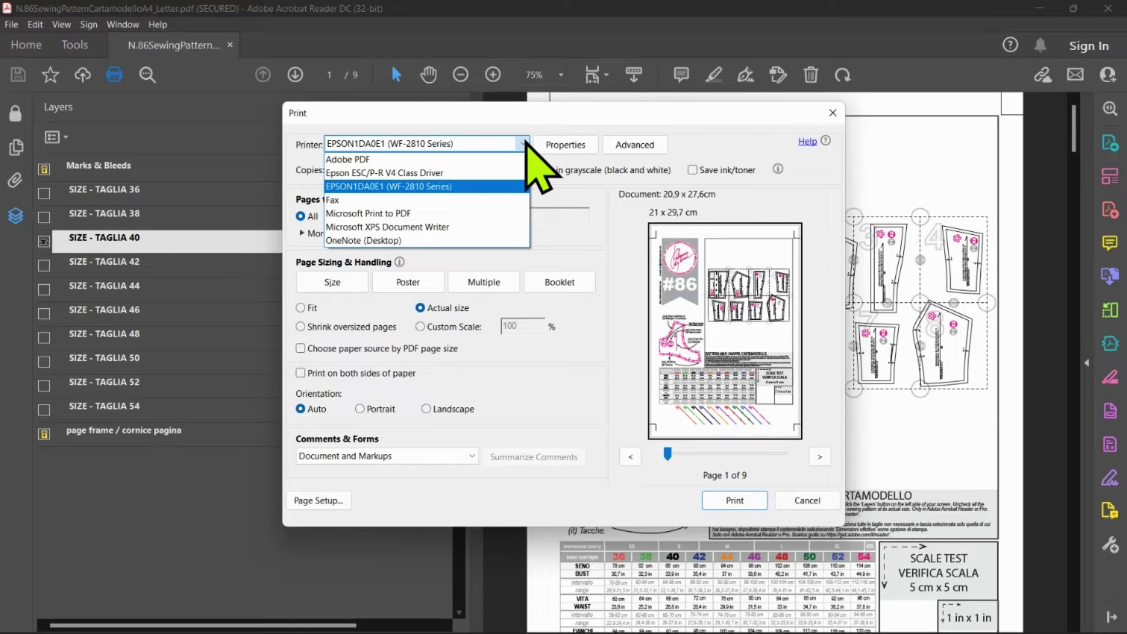
left_click(524, 144)
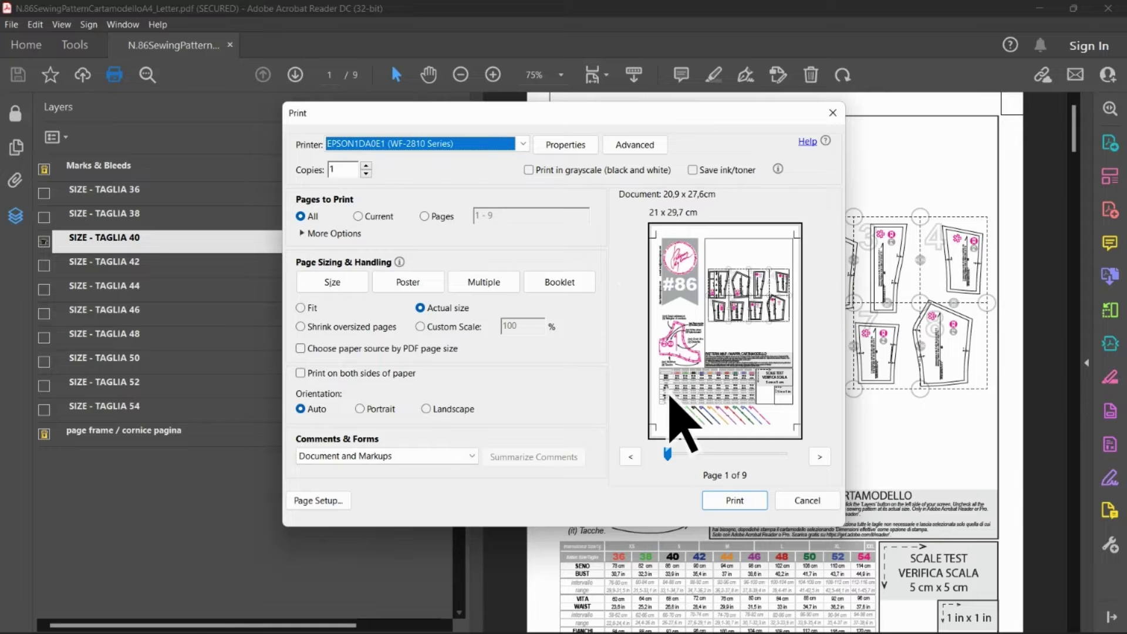
Check the size 40 pages in the print preview up to page 7 and back to page 1, and print the pattern.
left_click(821, 457)
left_click(820, 458)
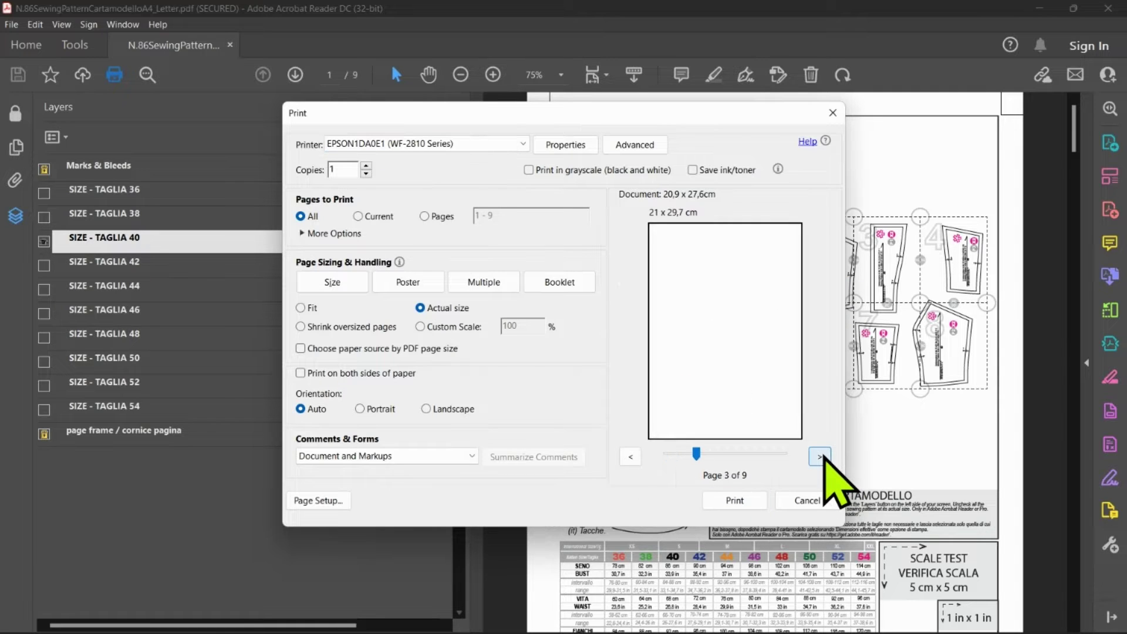
left_click(821, 457)
left_click(820, 457)
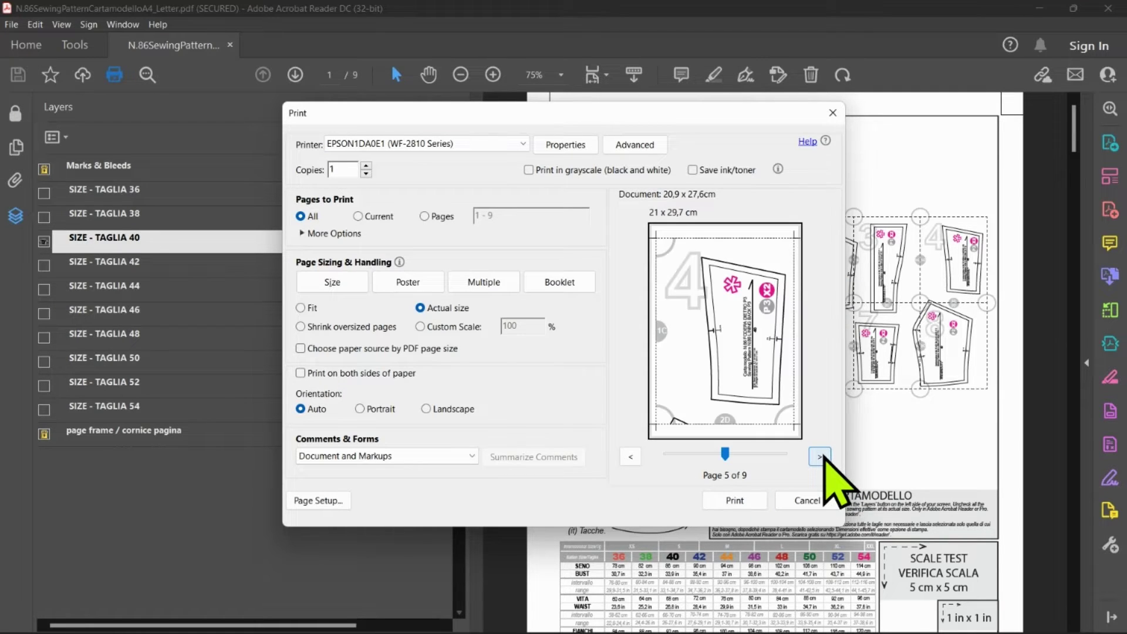
left_click(820, 457)
left_click(820, 458)
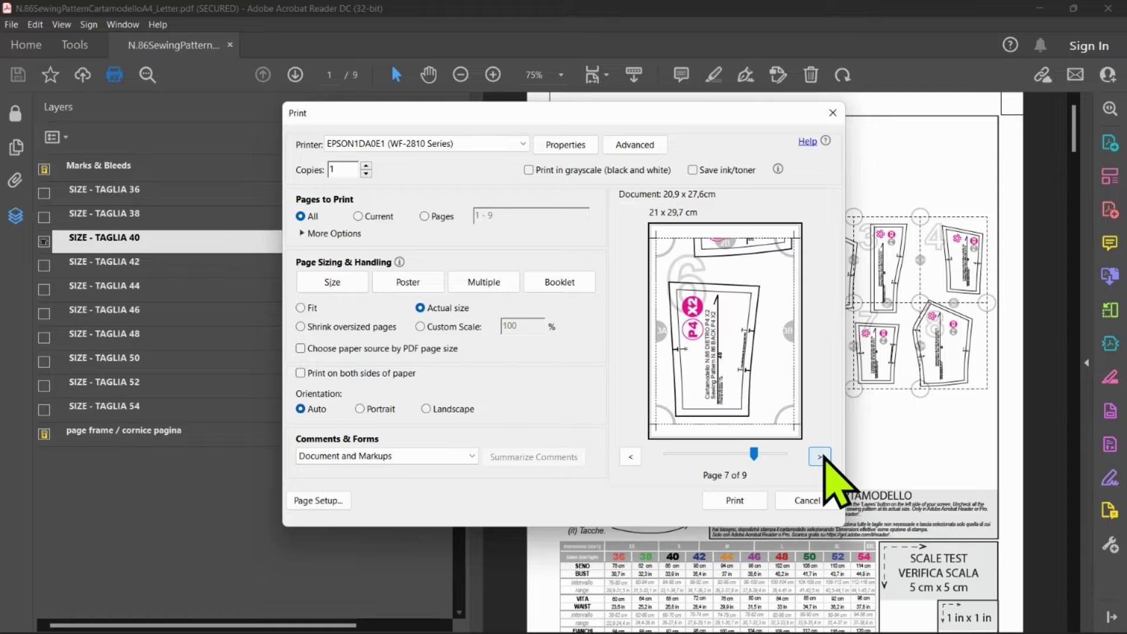
left_click(631, 457)
left_click(631, 457)
left_click(631, 456)
left_click(631, 457)
left_click(630, 457)
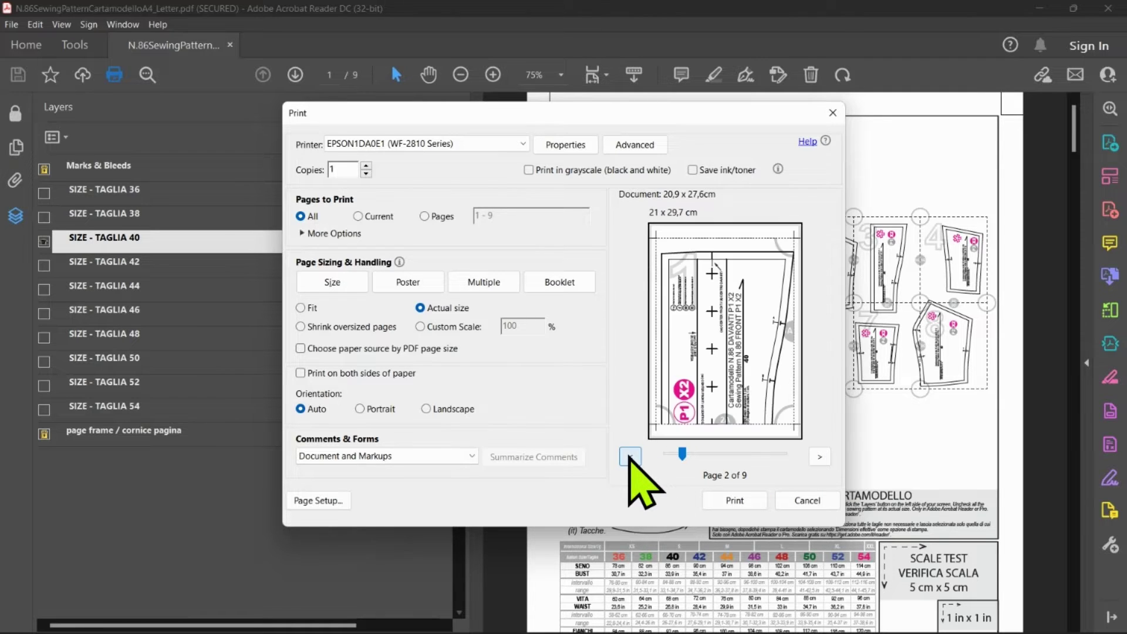
left_click(630, 457)
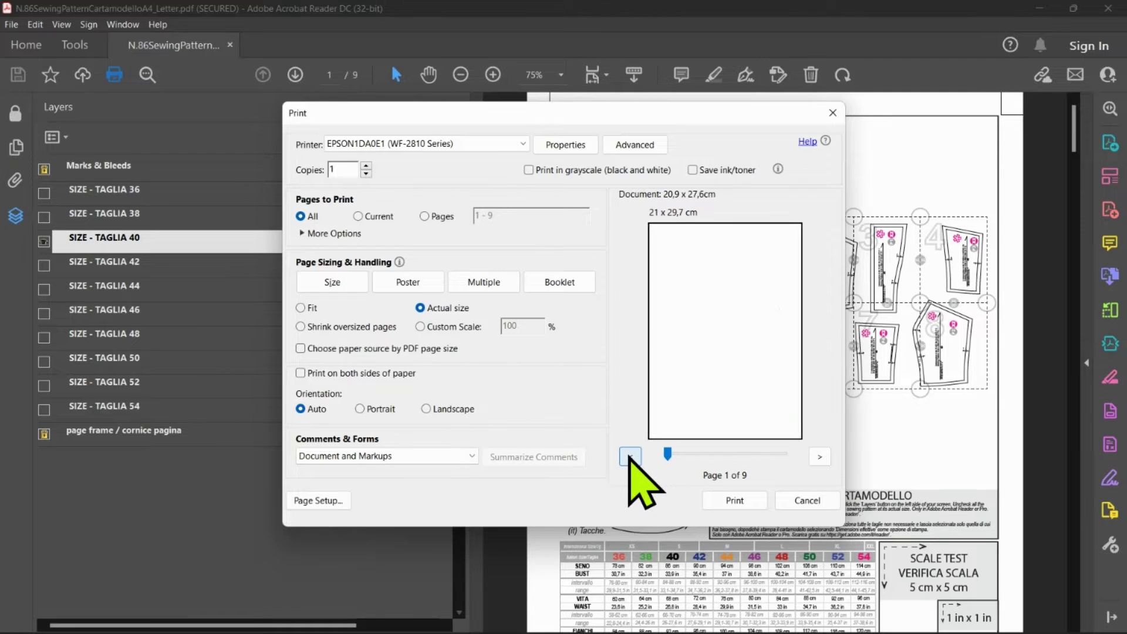
left_click(736, 500)
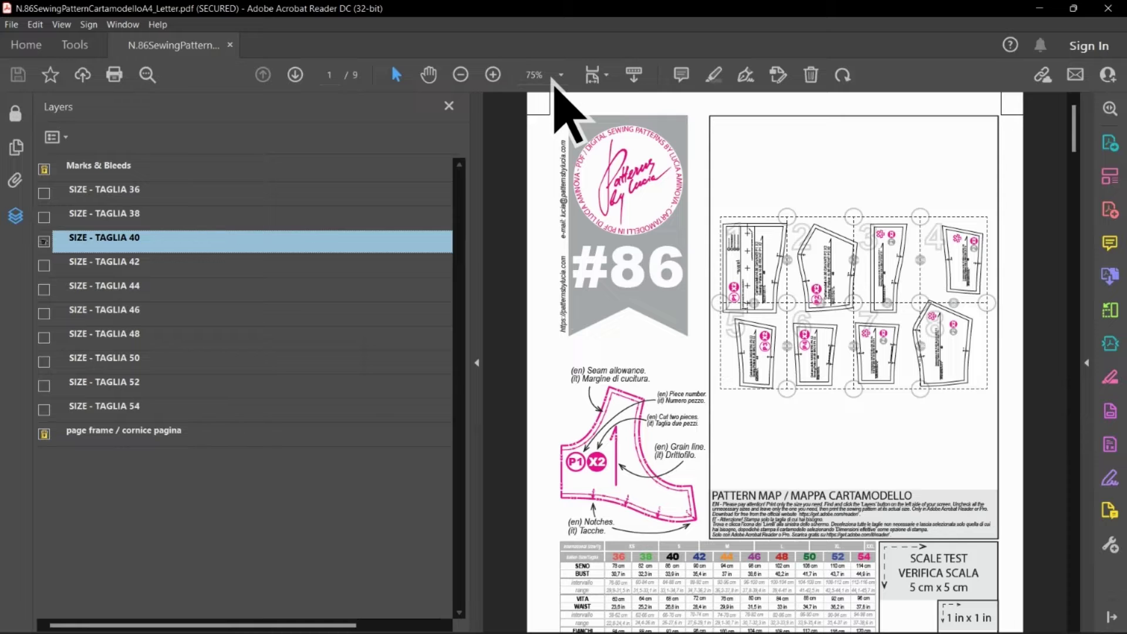
Examine the 5 cm x 5 cm and 1 in x 1 in scale test squares on page 1 up close at 150%.
scroll(963, 395, "down", 3)
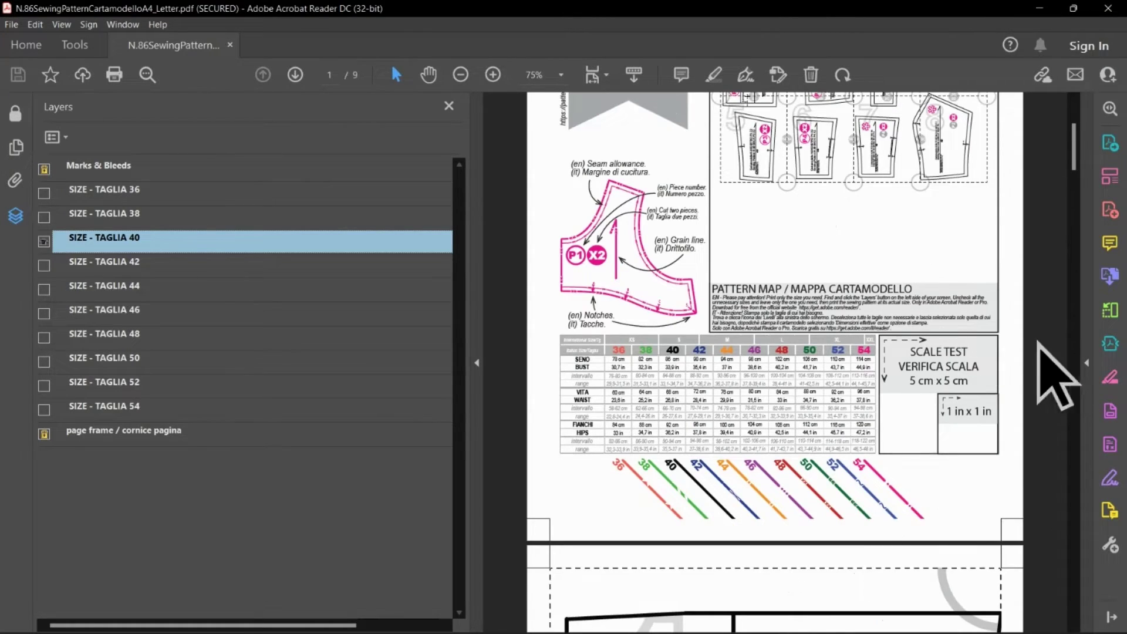
left_click(493, 75)
left_click(493, 75)
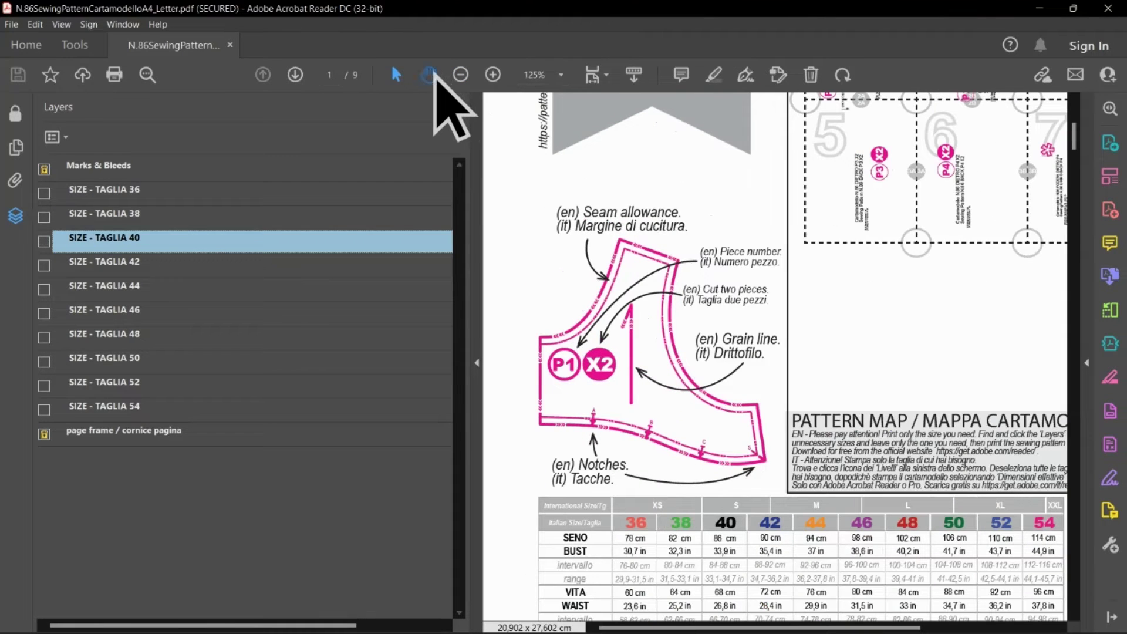
left_click(433, 72)
left_click(120, 242)
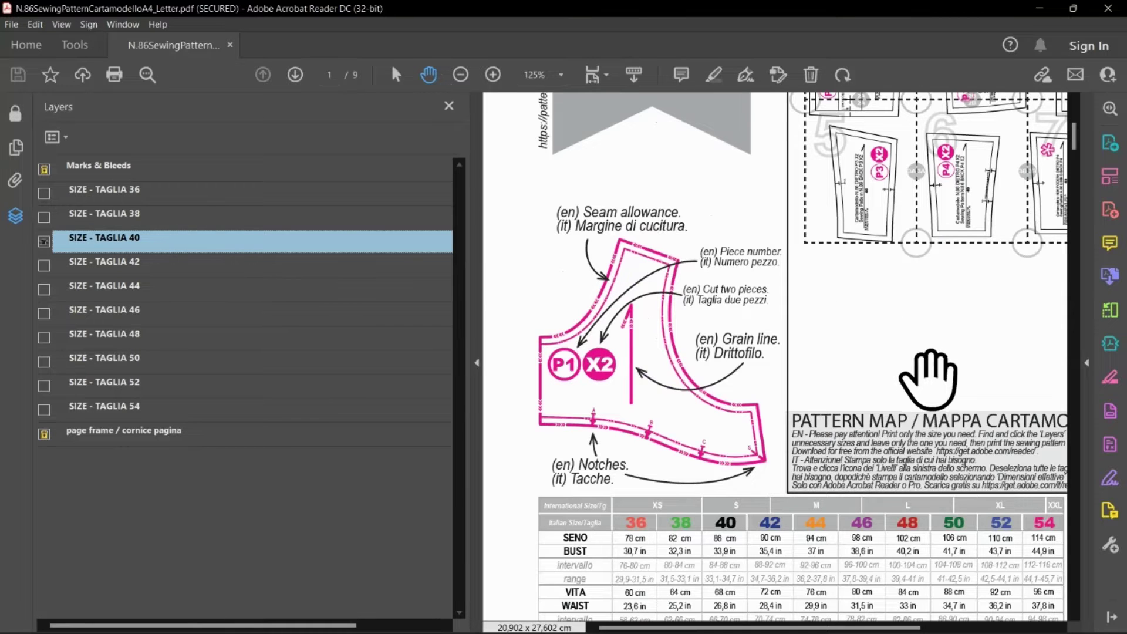
left_click_drag(930, 379, 574, 143)
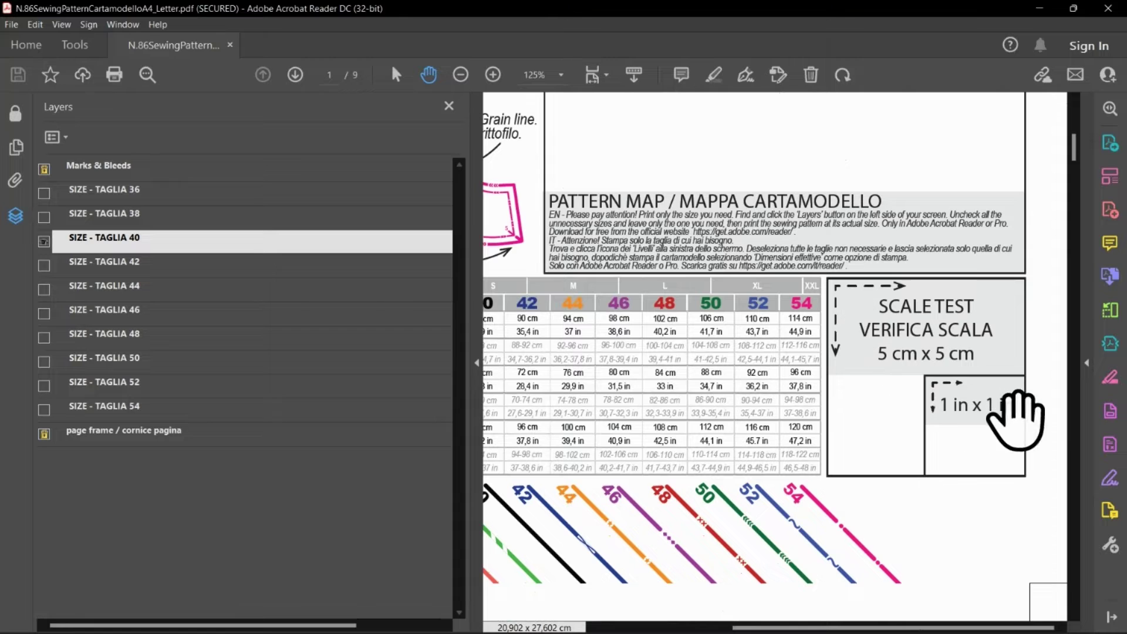
left_click(492, 74)
left_click_drag(863, 378, 621, 266)
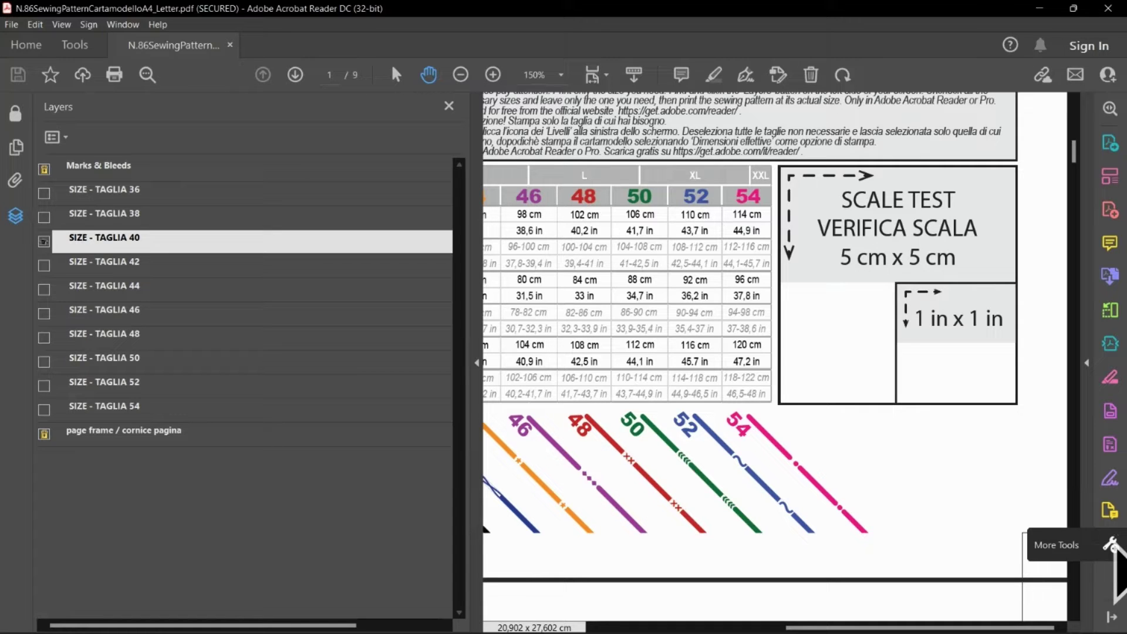
Measure the width of the 5 cm x 5 cm scale test square with the Measuring Tool and place the dimension below its lower edge.
left_click(1112, 545)
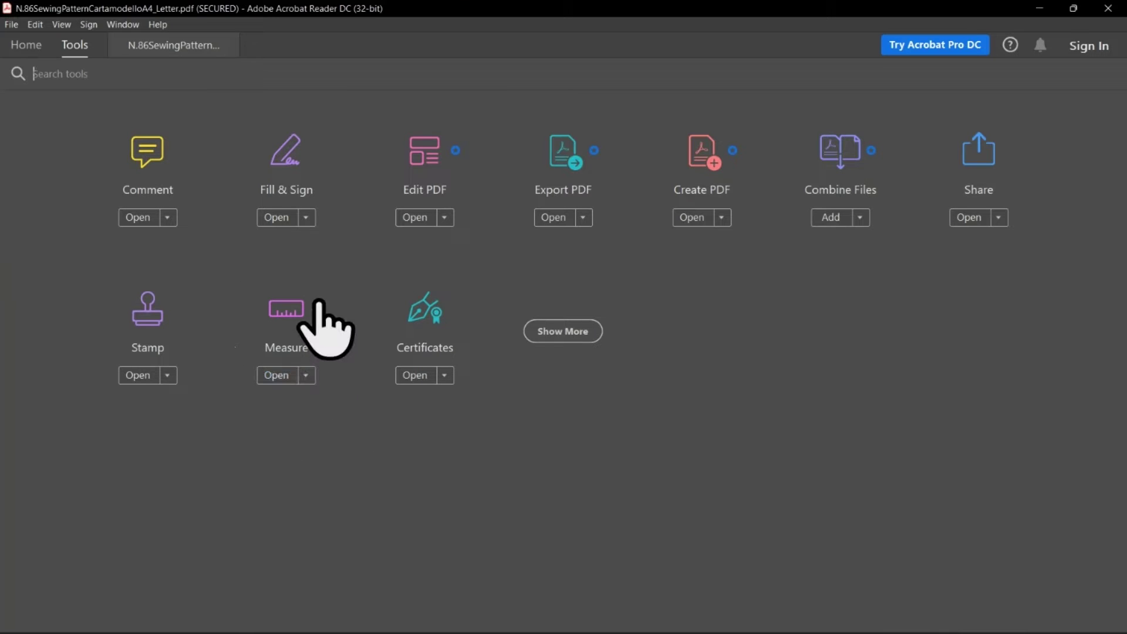
left_click(287, 312)
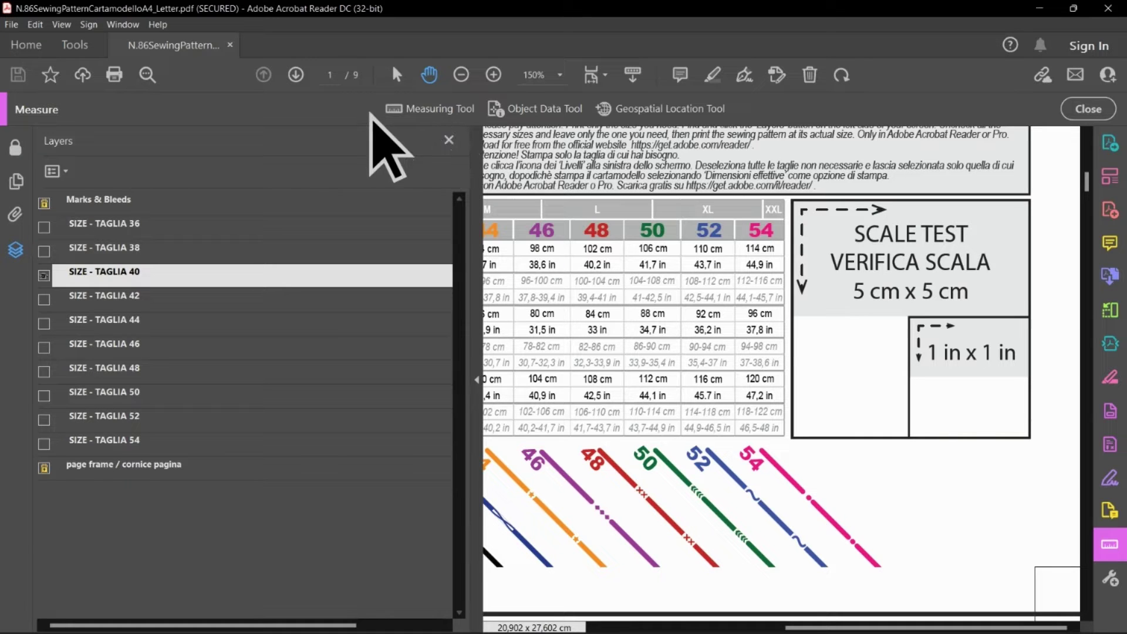
left_click(400, 109)
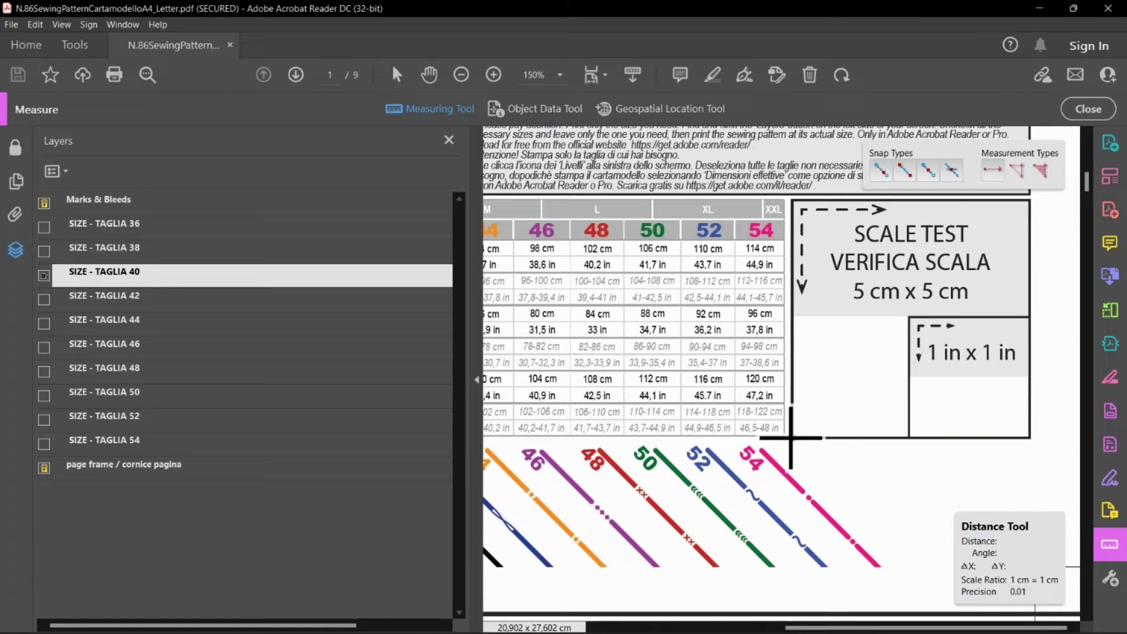
left_click(791, 438)
left_click(1027, 437)
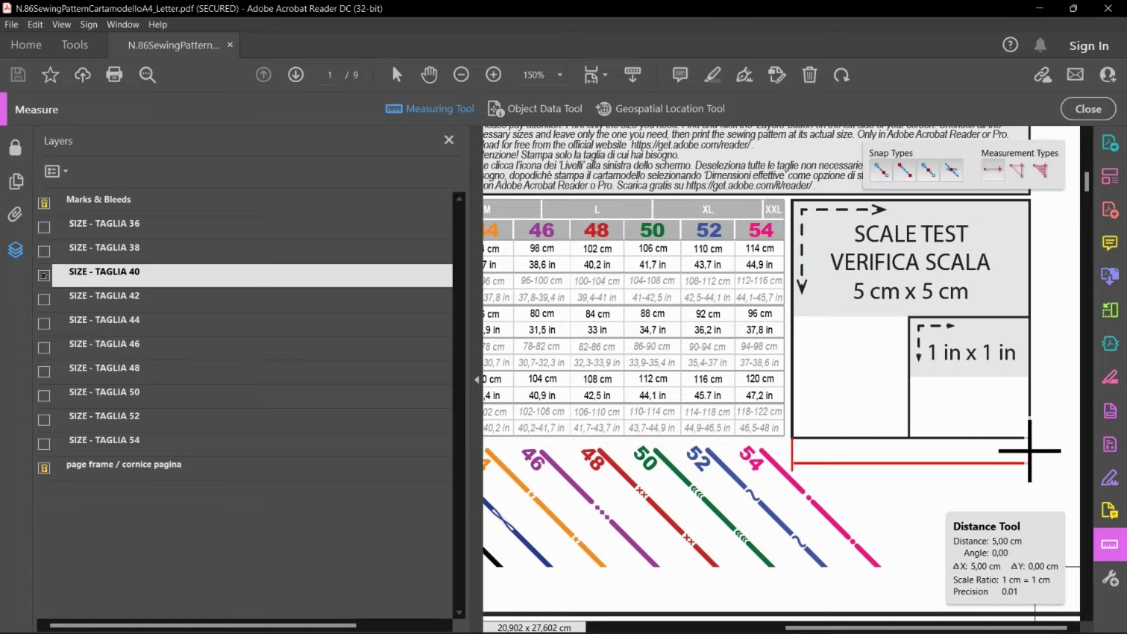
left_click(1030, 468)
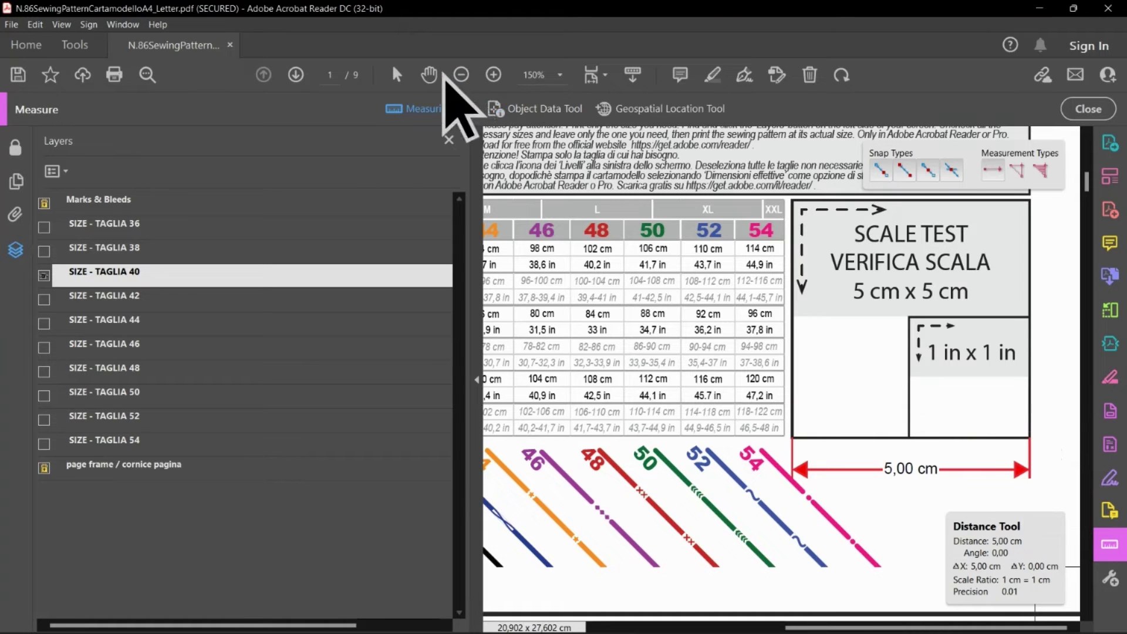
Measure the seam allowance between the two outlines of front piece P2 on page 3, between notches A and B, and place the dimension.
left_click(454, 75)
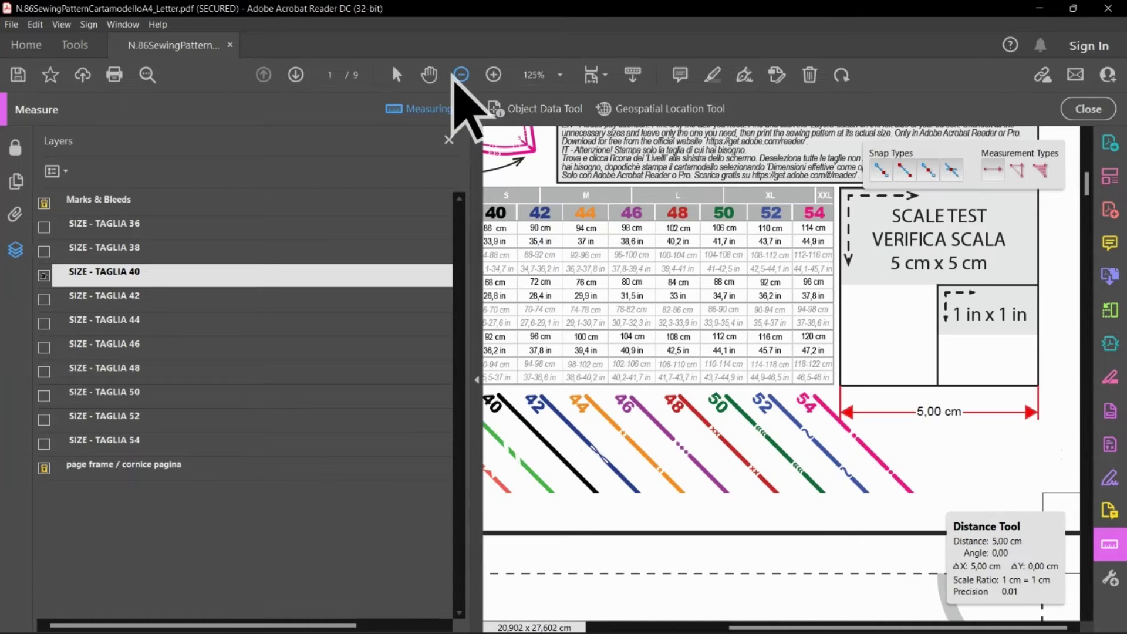
left_click(453, 75)
left_click(453, 75)
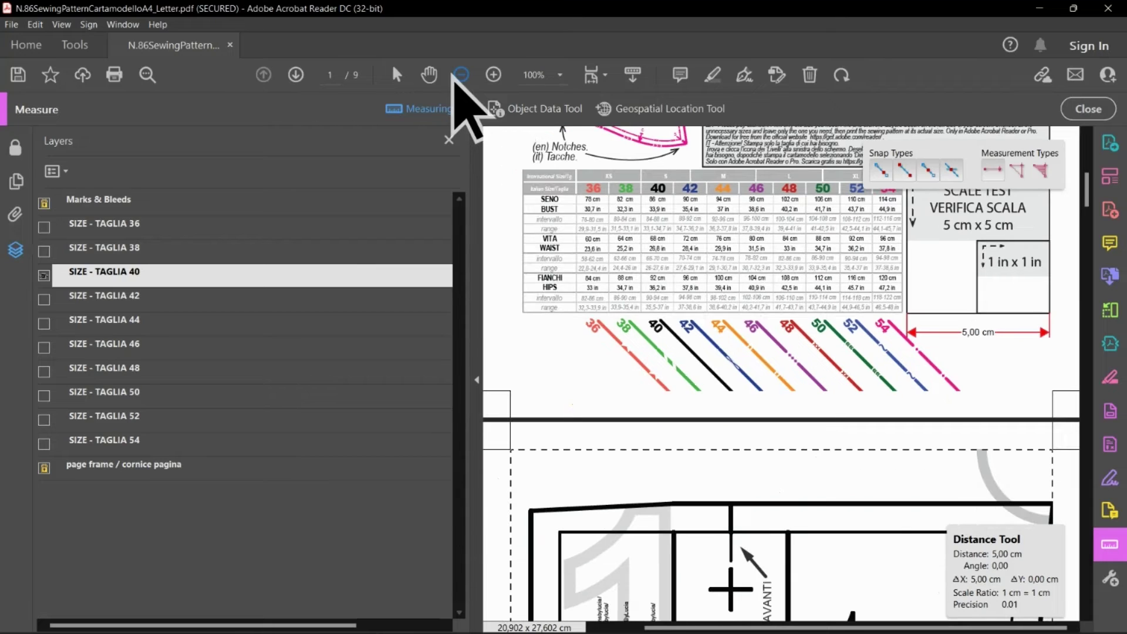
left_click(454, 75)
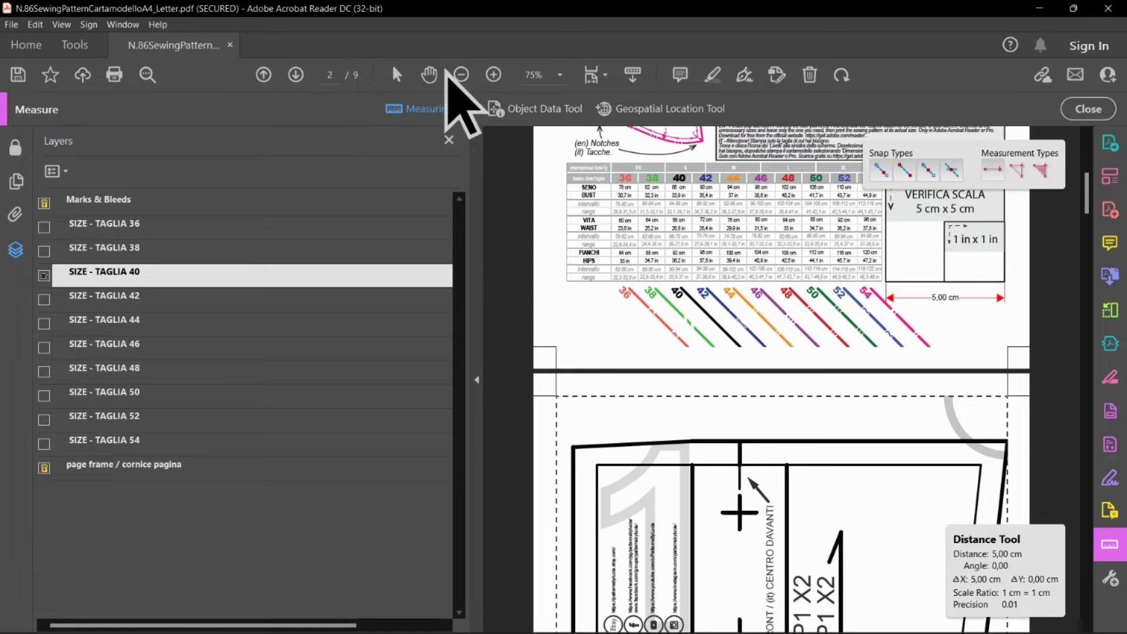
left_click(295, 74)
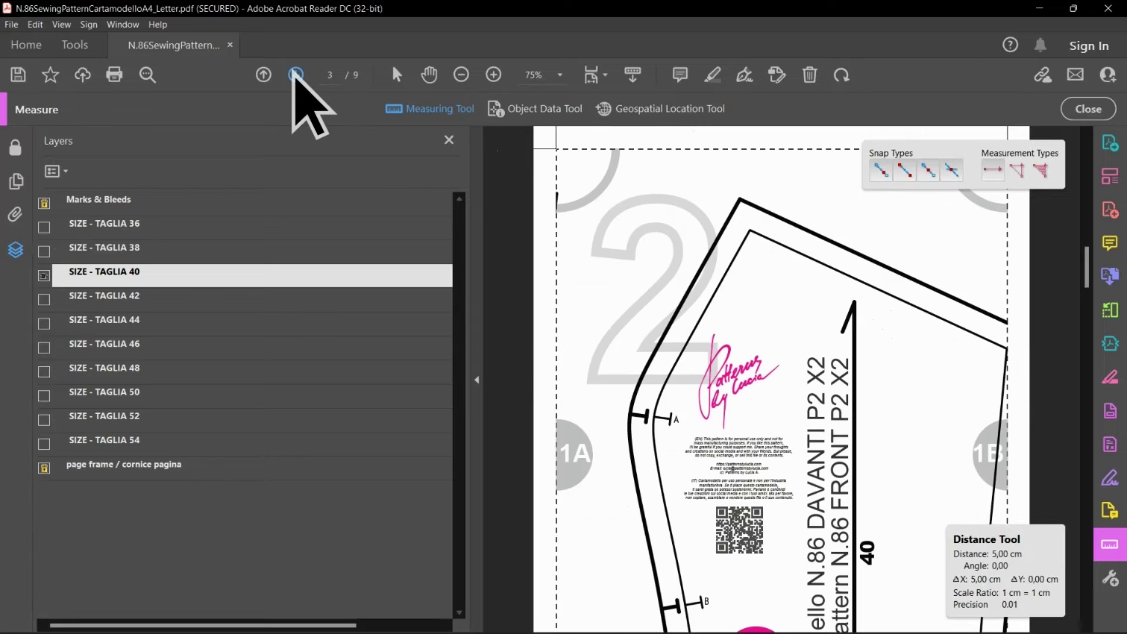
left_click(493, 76)
left_click(493, 78)
left_click(493, 78)
left_click(493, 79)
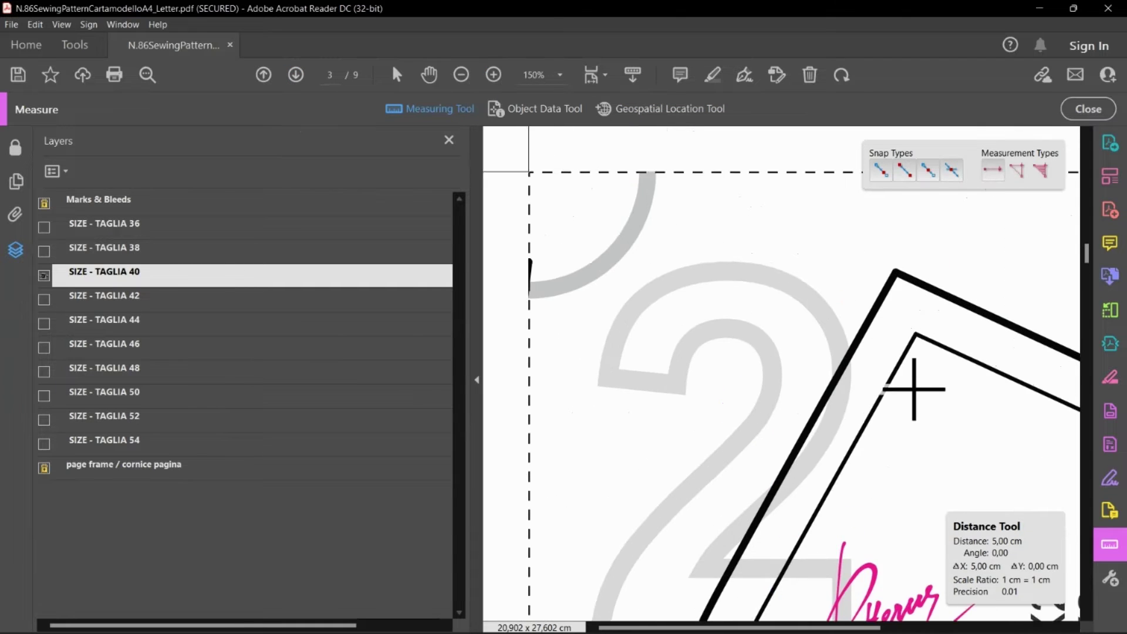
scroll(914, 388, "down", 3)
scroll(795, 465, "down", 5)
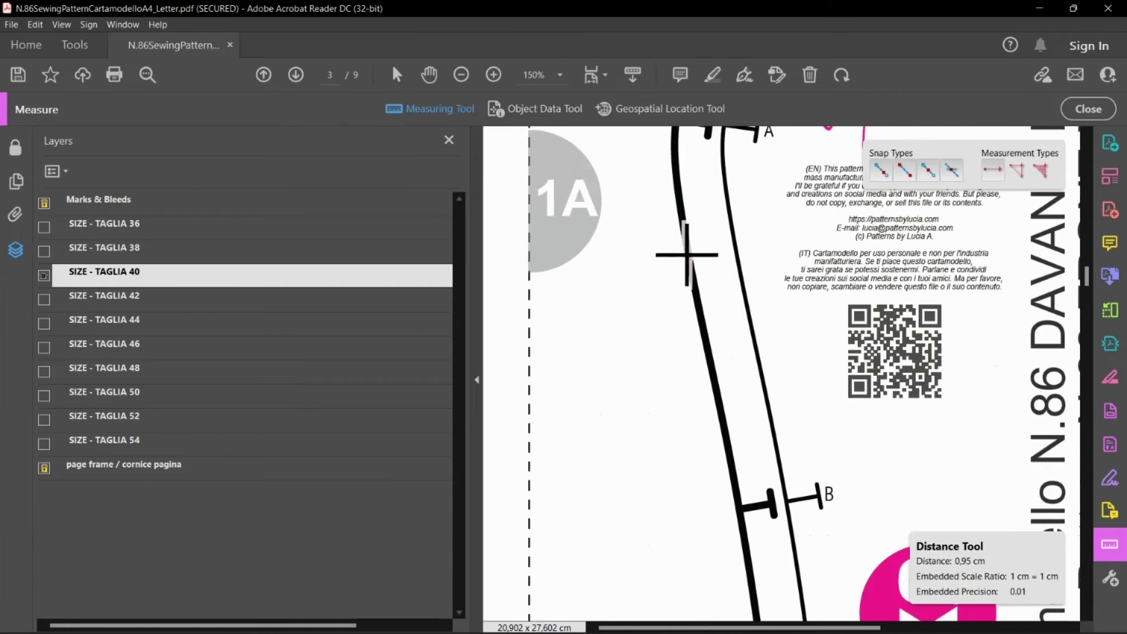
left_click(686, 249)
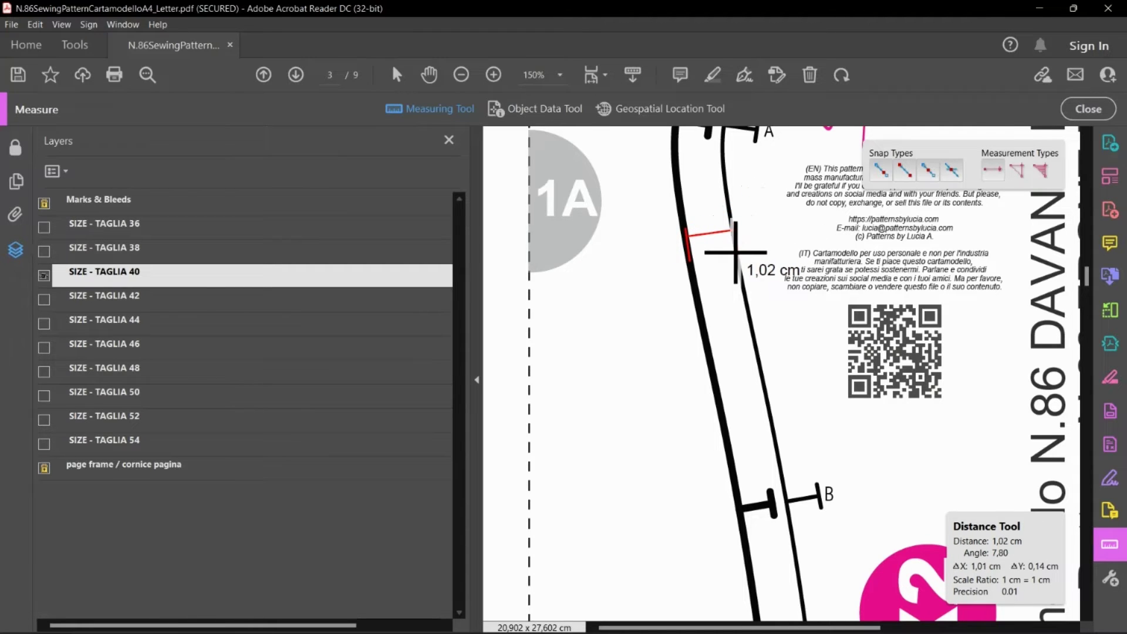
left_click(734, 252)
left_click(728, 382)
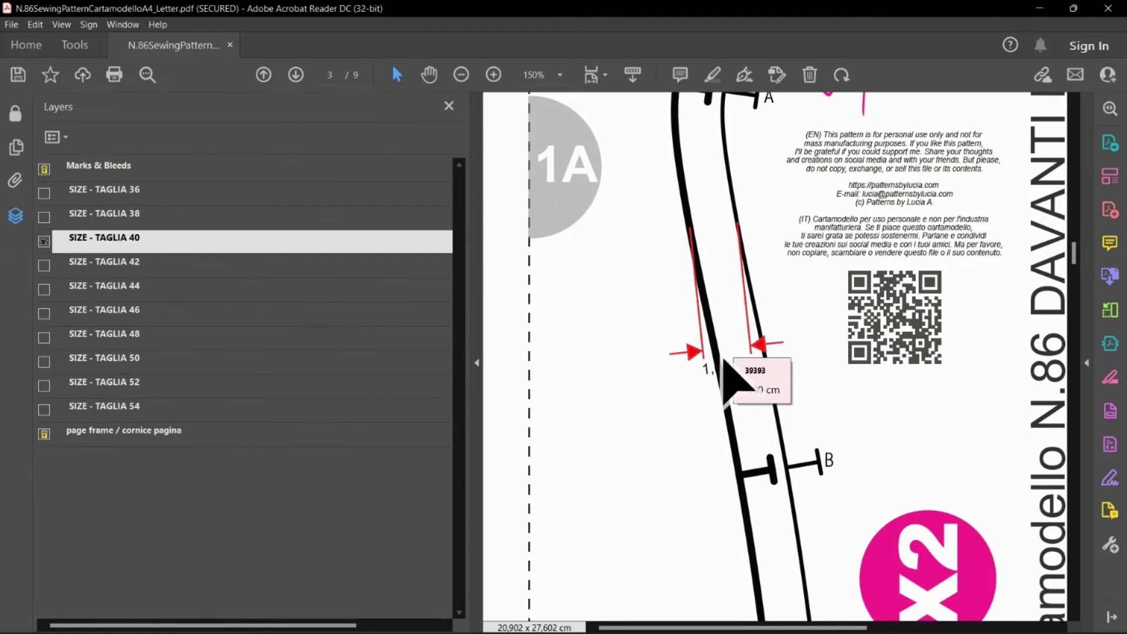
Go back to page 1, close the A4/Letter pattern with its changes saved, and exit Adobe Acrobat Reader DC.
left_click(462, 74)
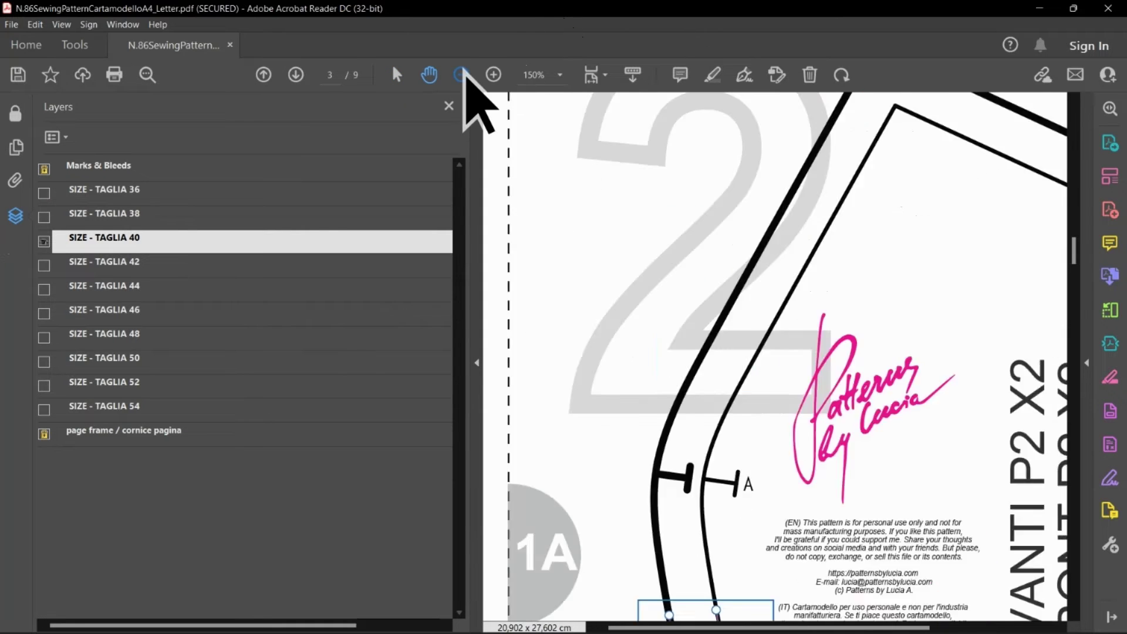
left_click(461, 75)
scroll(830, 364, "up", 15)
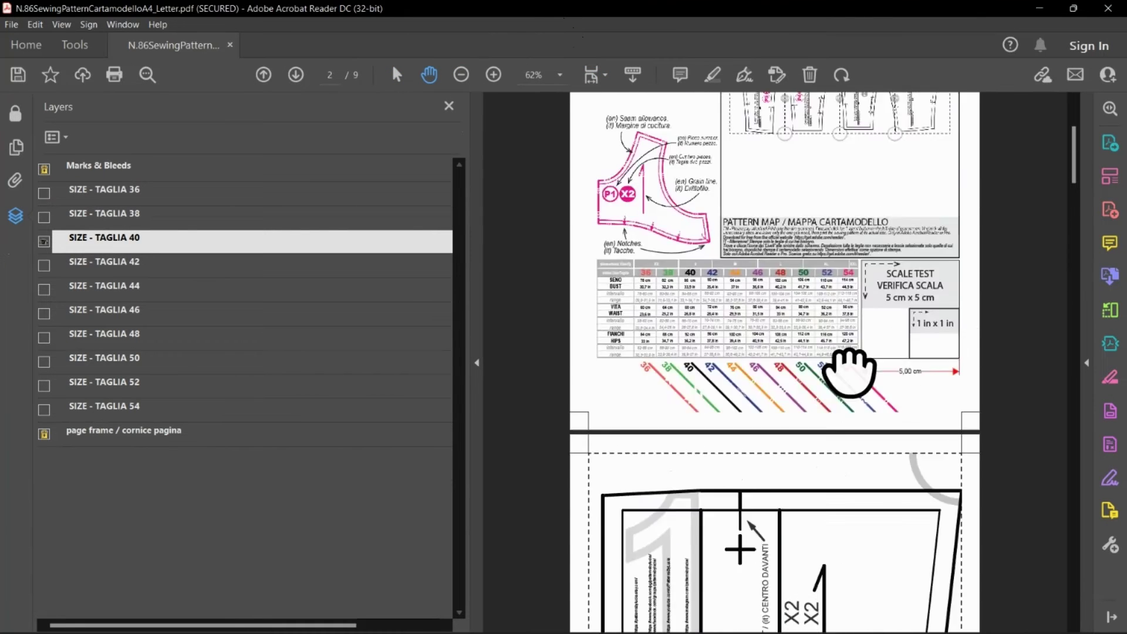
scroll(930, 379, "down", 4)
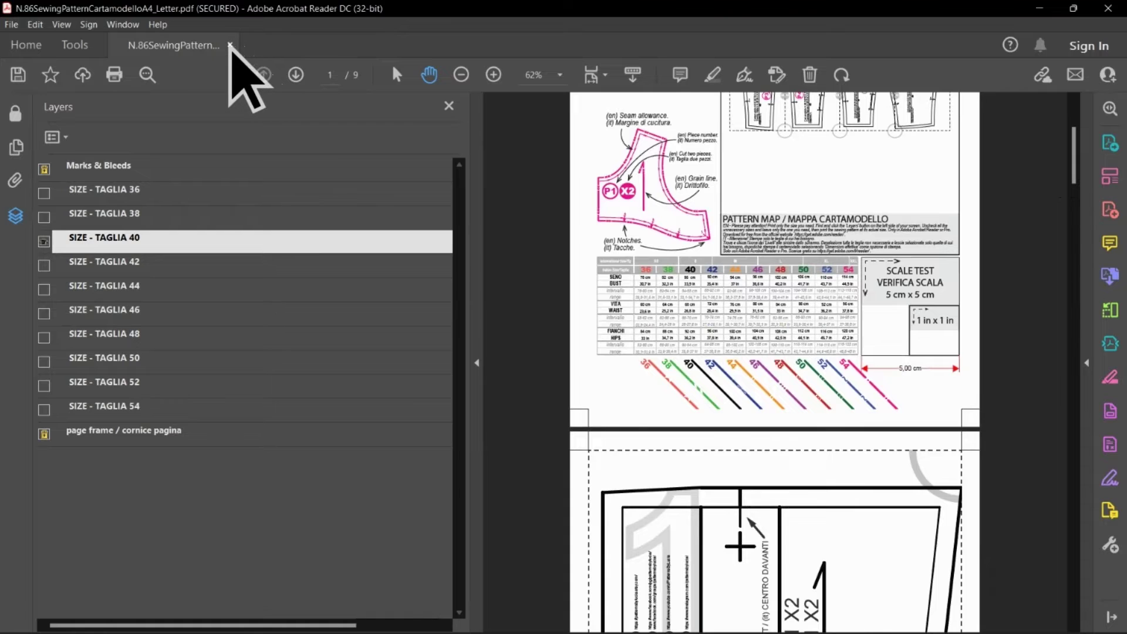
left_click(230, 45)
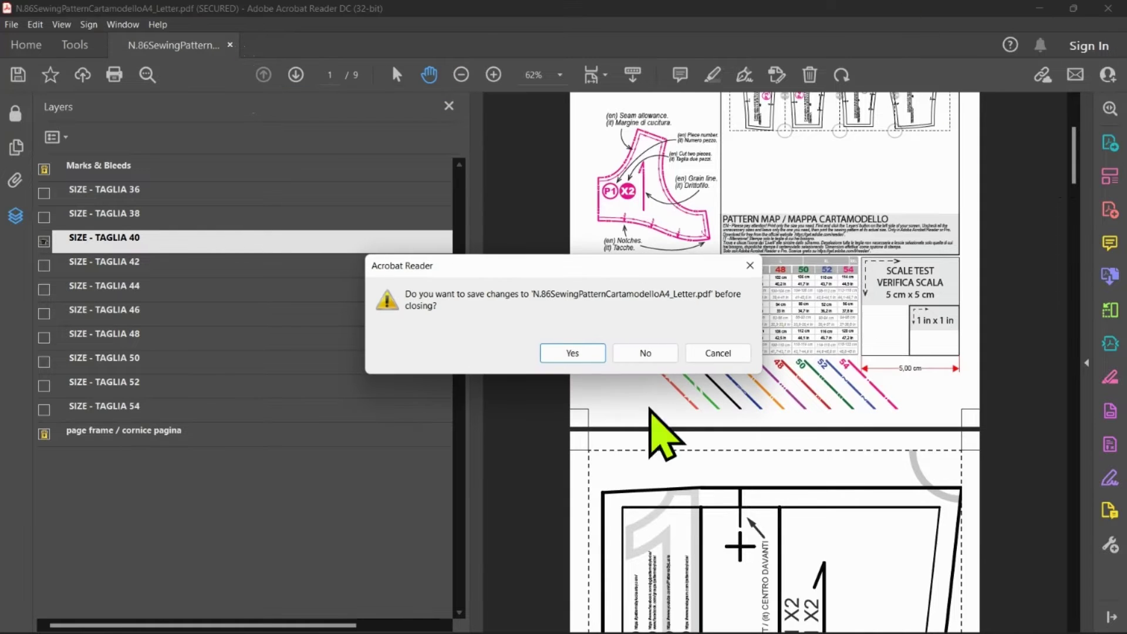
left_click(577, 353)
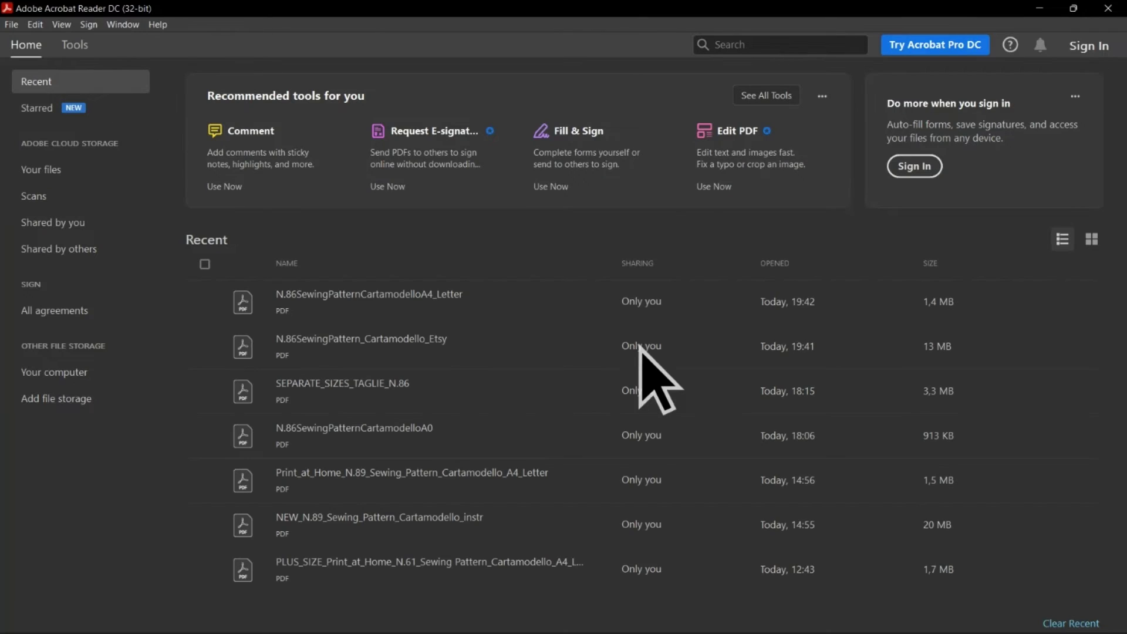
left_click(1108, 8)
Open N.86SewingPatternCartamodelloA0 from the Downloads folder and inspect its legend and scale test square at 100%.
right_click(465, 194)
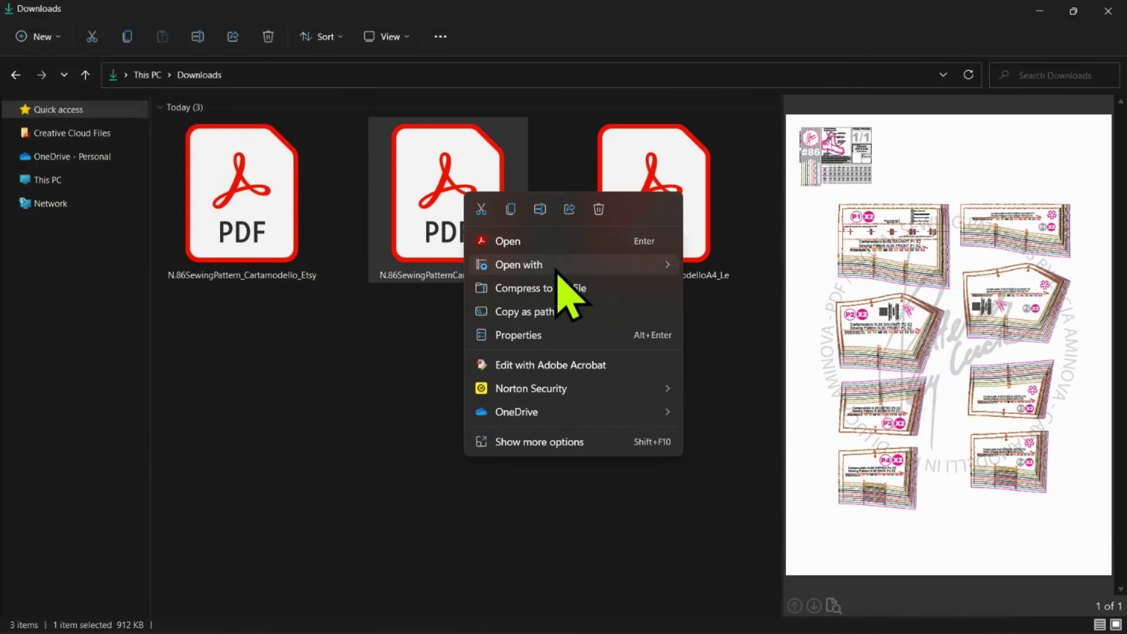
key("Return")
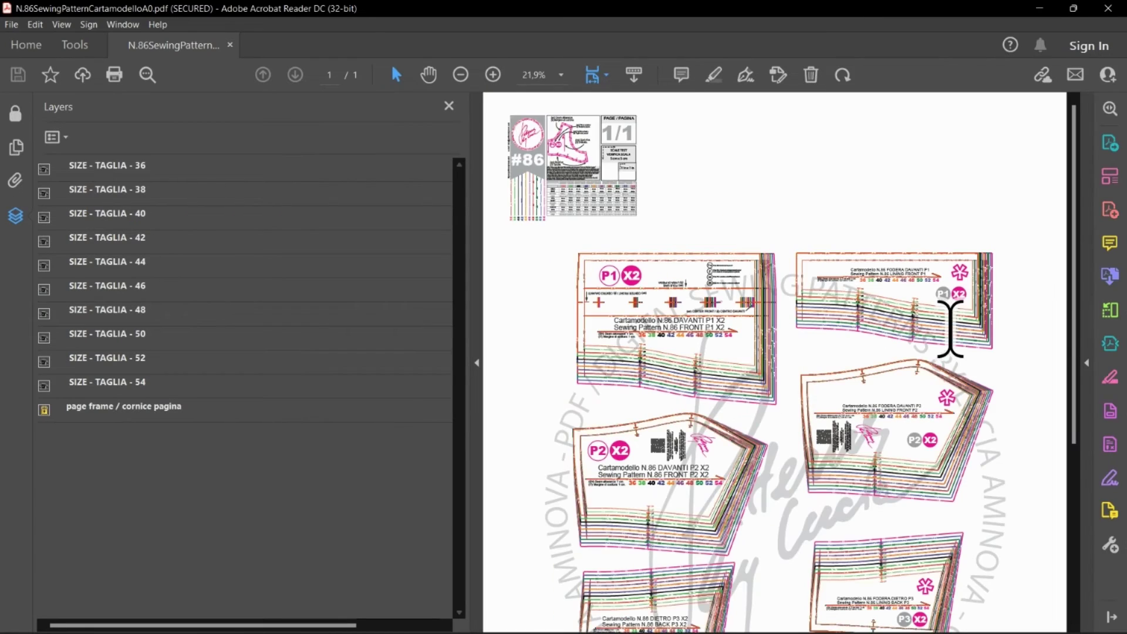
left_click(493, 75)
left_click(493, 74)
left_click(493, 75)
left_click(493, 74)
left_click(492, 75)
left_click(493, 75)
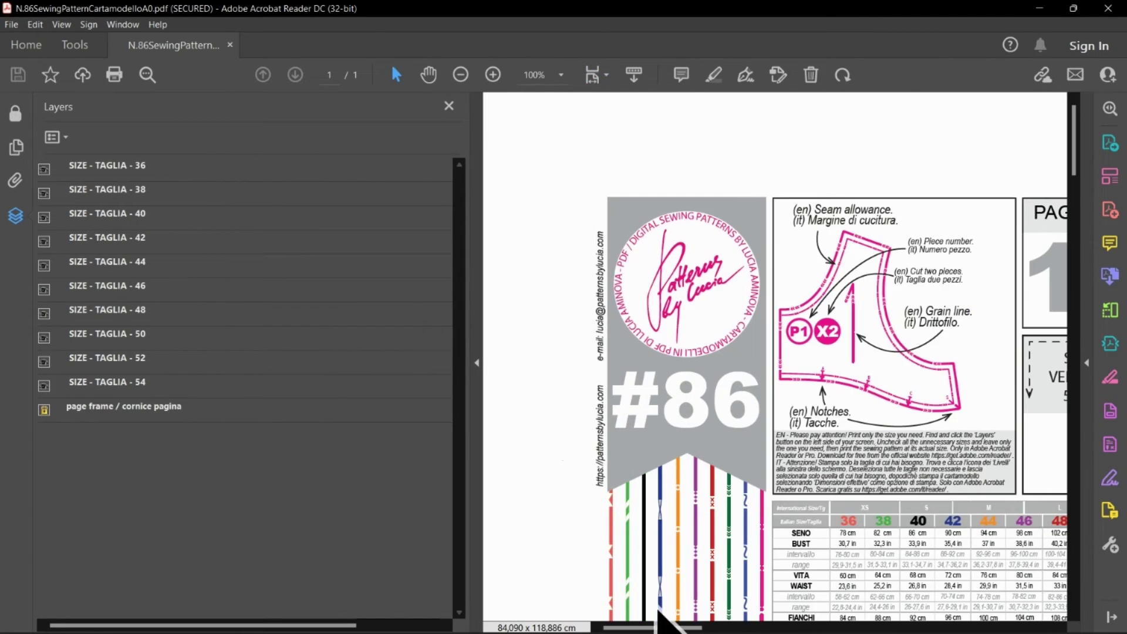
left_click_drag(674, 626, 739, 627)
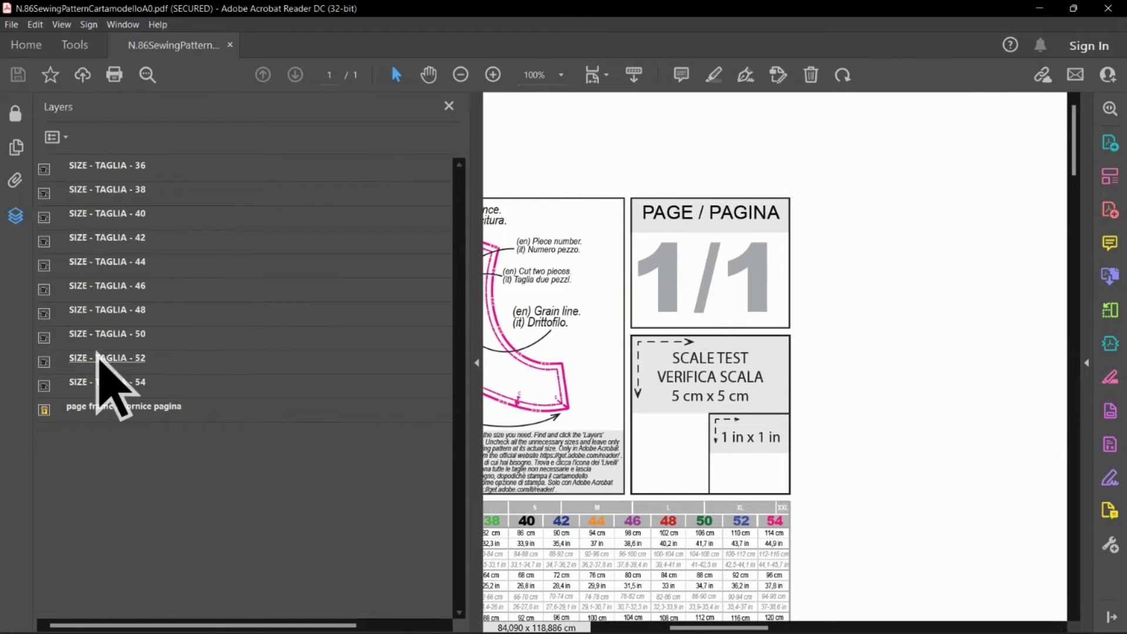
Hide the size layers 36, 38, 40, 42, 46, 48, 50, 52 and 54 so that only size 44 is shown.
left_click(461, 75)
left_click(461, 75)
left_click(461, 75)
left_click(461, 75)
left_click(461, 75)
left_click(461, 75)
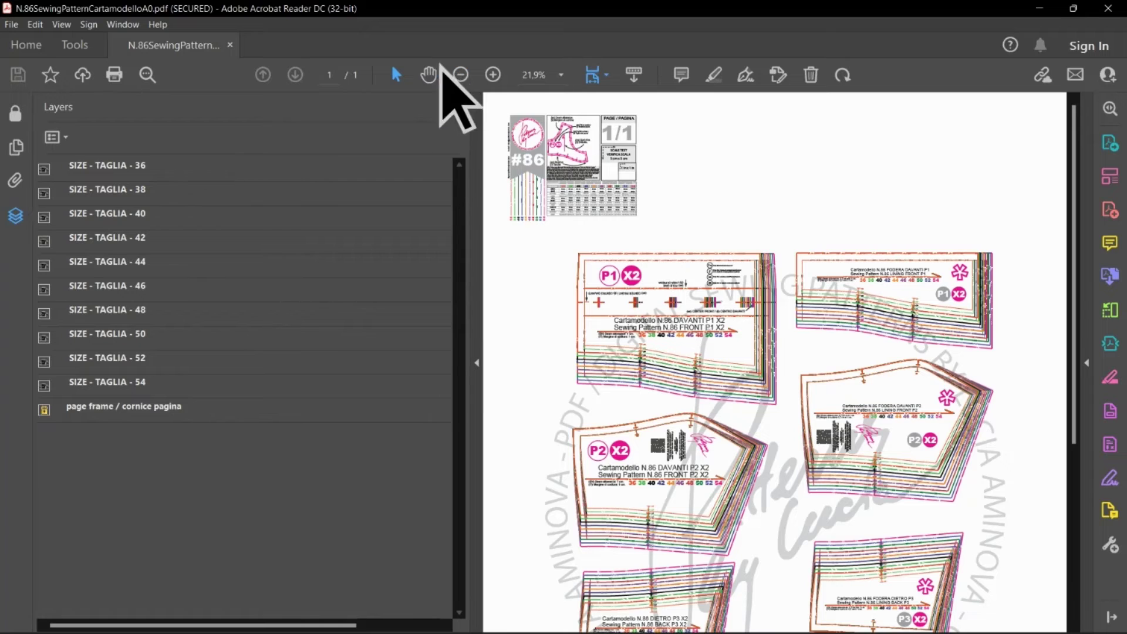
left_click(428, 75)
scroll(738, 244, "down", 2)
left_click(46, 169)
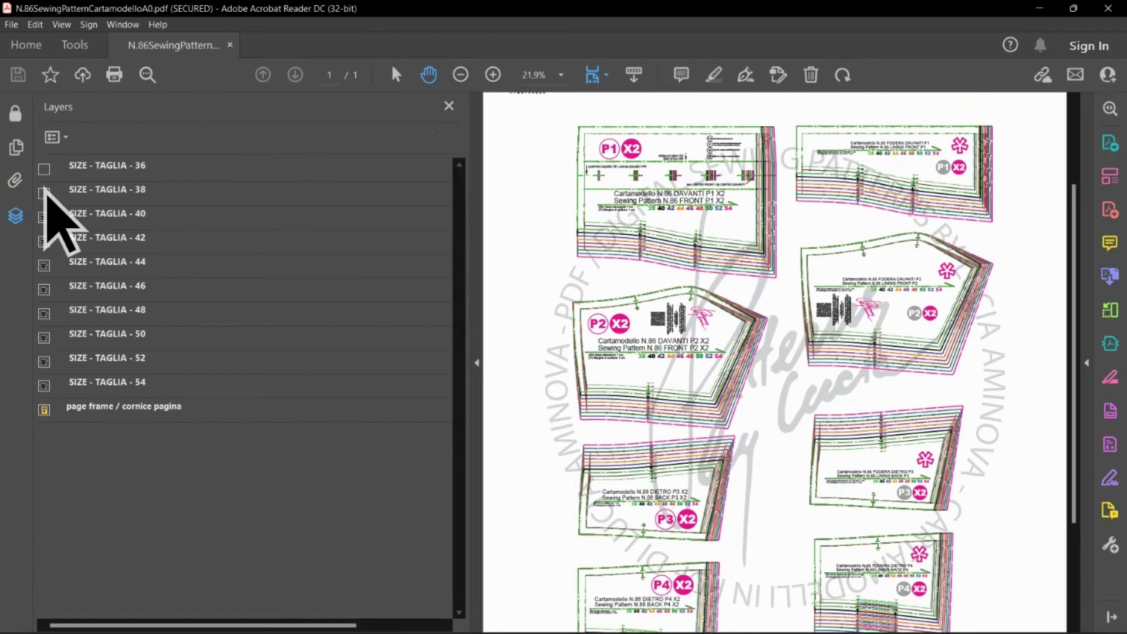
left_click(45, 192)
left_click(44, 241)
left_click(43, 289)
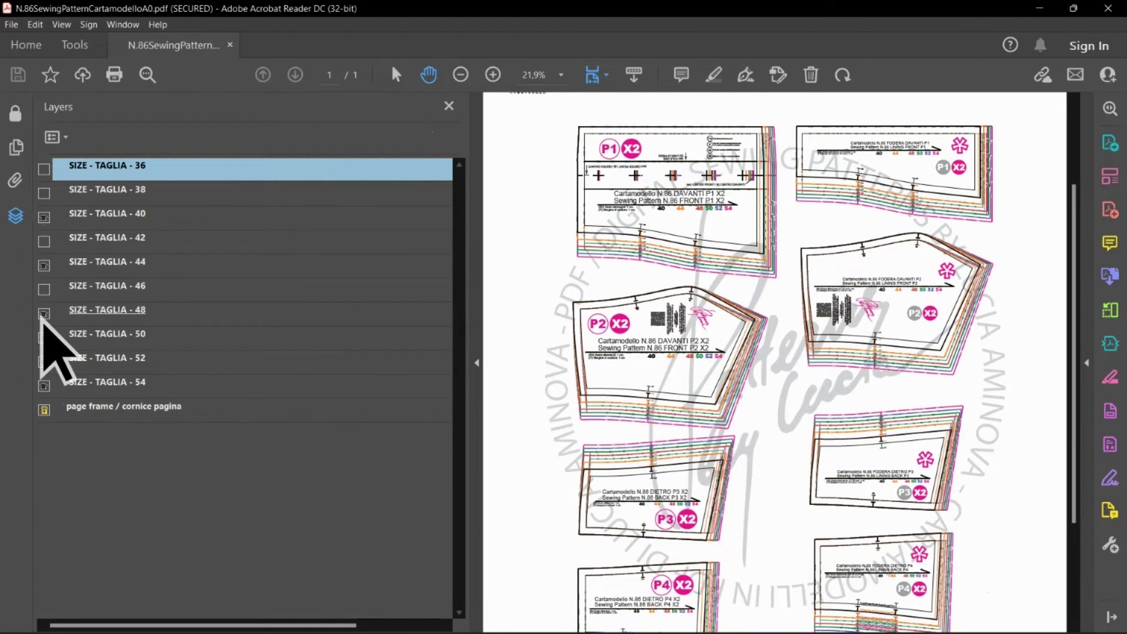
left_click(44, 313)
left_click(44, 337)
left_click(44, 361)
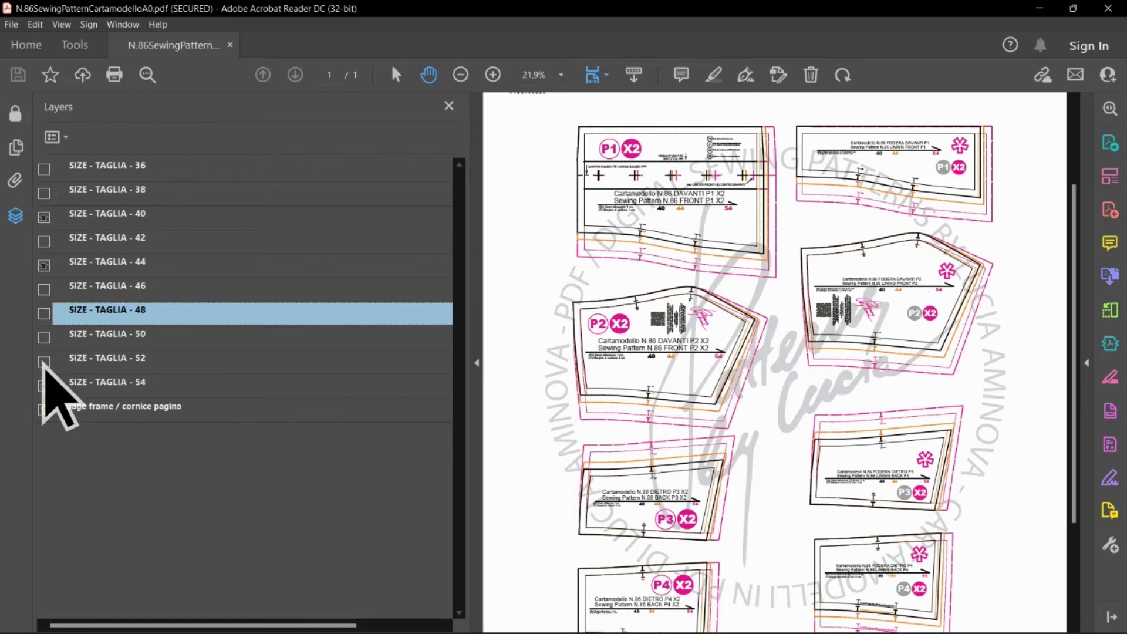
left_click(44, 385)
left_click(44, 217)
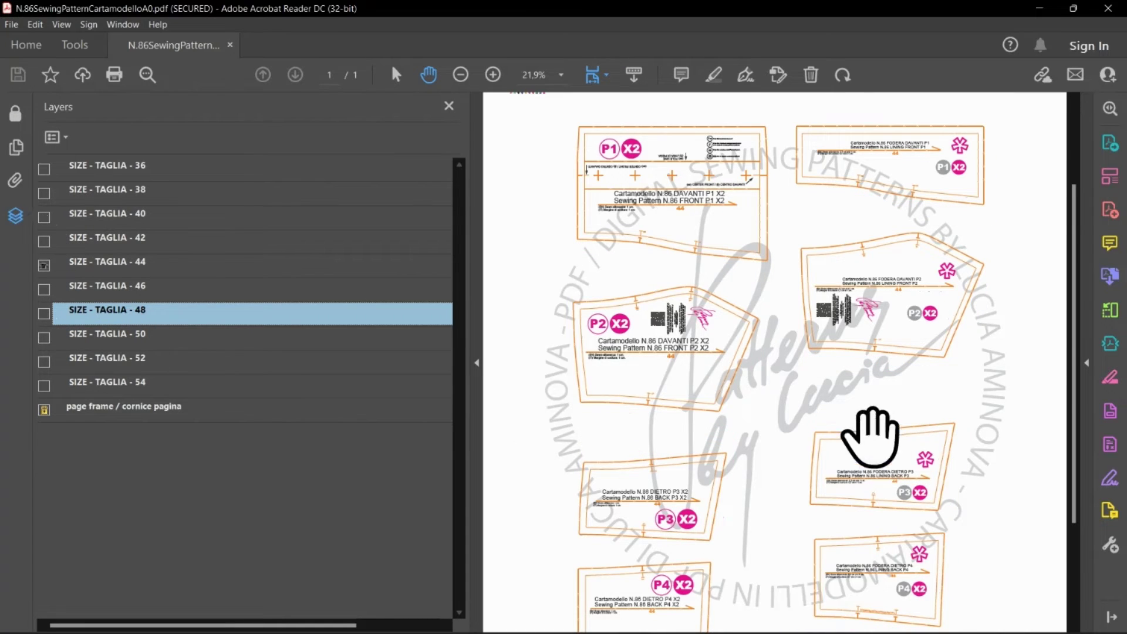
Measure the lower edge of front piece P2 between the corners of its inner outline, and place the dimension above that edge.
left_click_drag(870, 436, 983, 334)
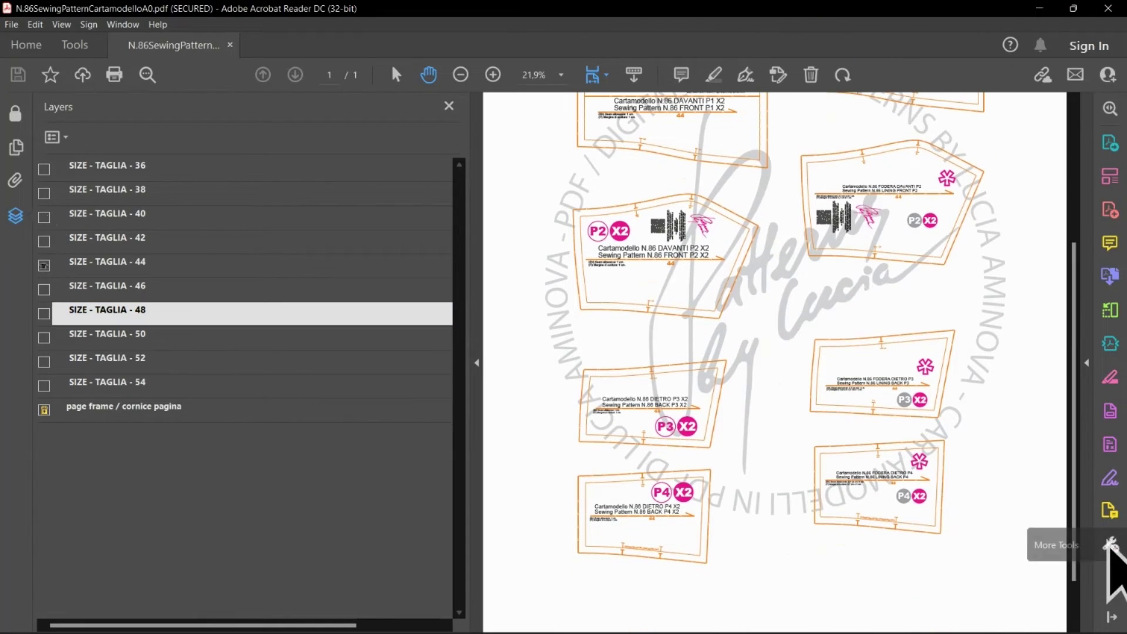
left_click(1110, 546)
left_click(297, 375)
left_click(397, 111)
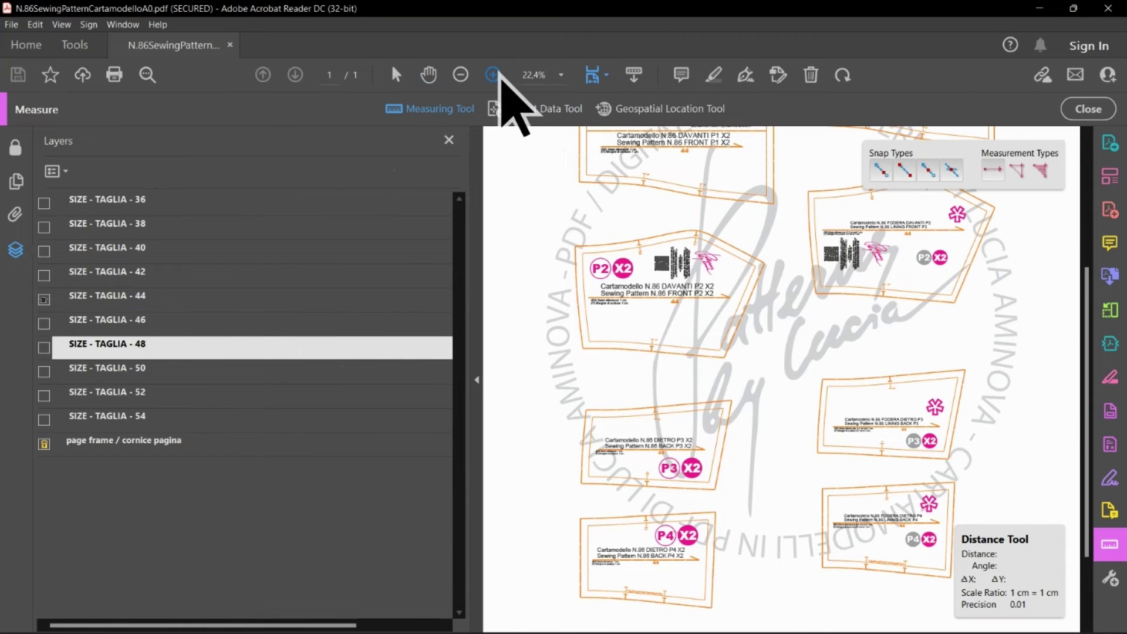
scroll(705, 584, "up", 5)
left_click(429, 75)
scroll(687, 222, "down", 5)
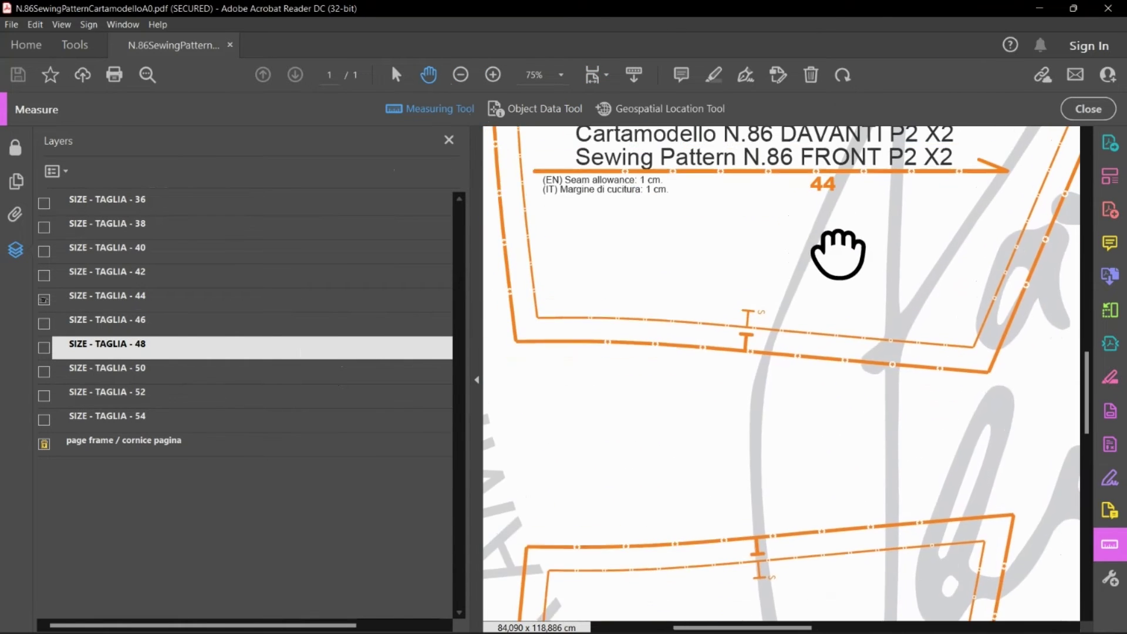
left_click(494, 75)
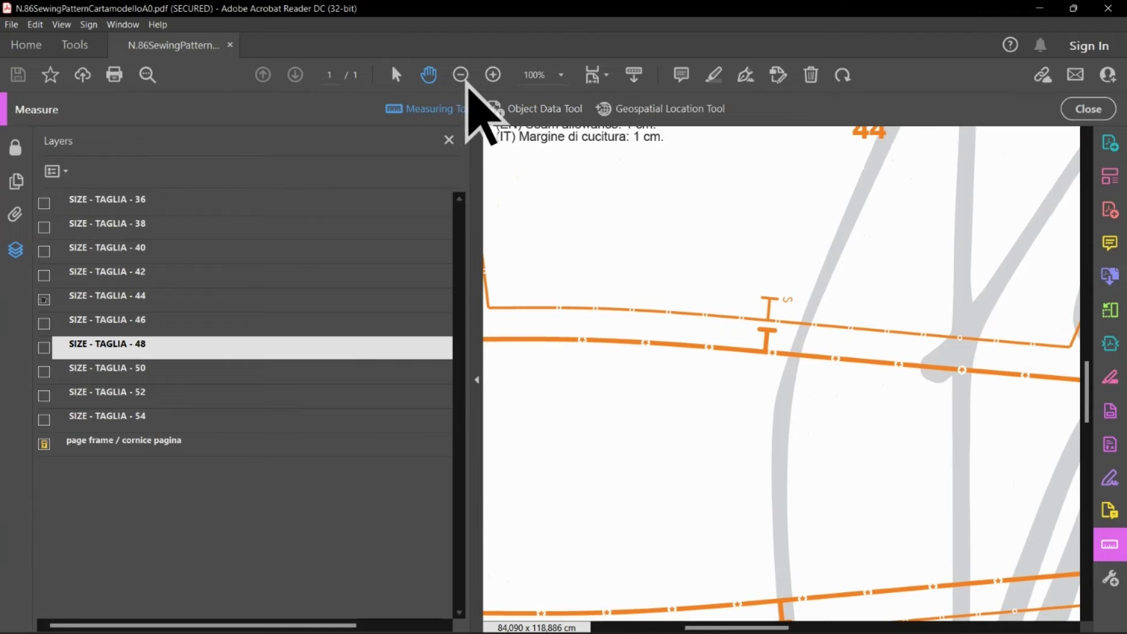
left_click(461, 75)
left_click(427, 109)
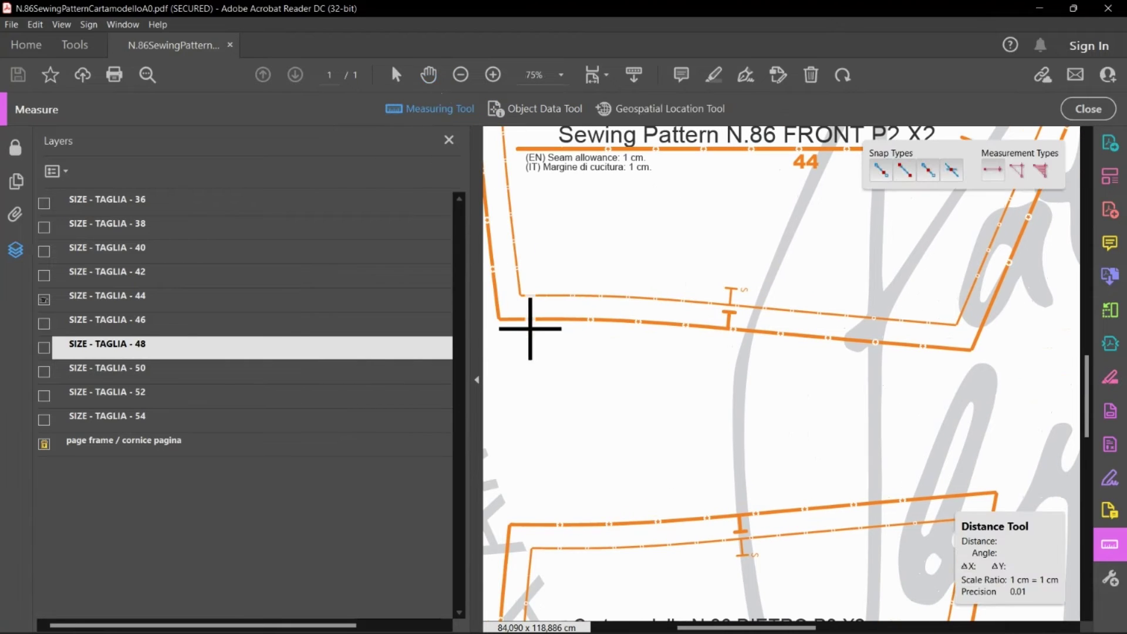
left_click(518, 284)
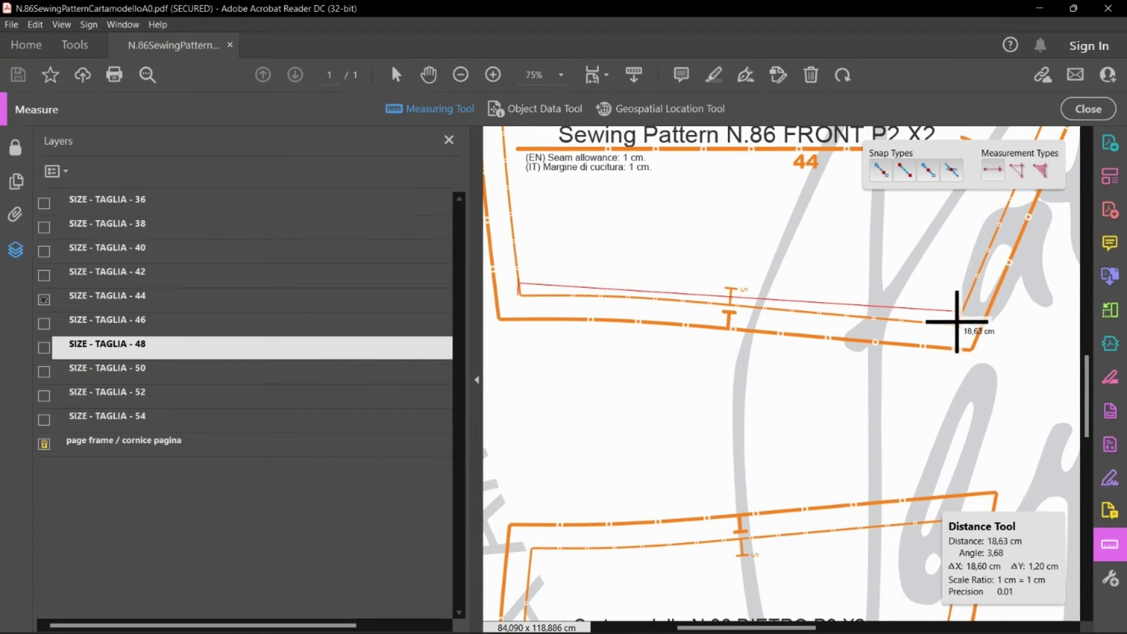
left_click(959, 325)
left_click(957, 264)
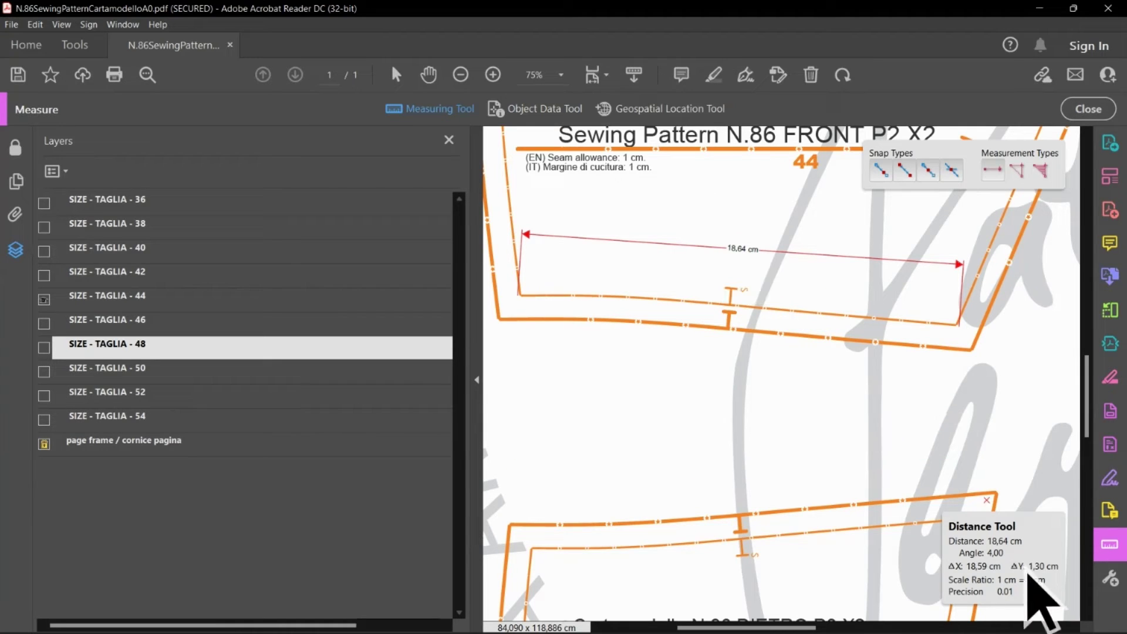
Close the Measure tools and exit Adobe Acrobat Reader DC without saving the changes to the A0 pattern.
left_click(1087, 109)
left_click(1108, 8)
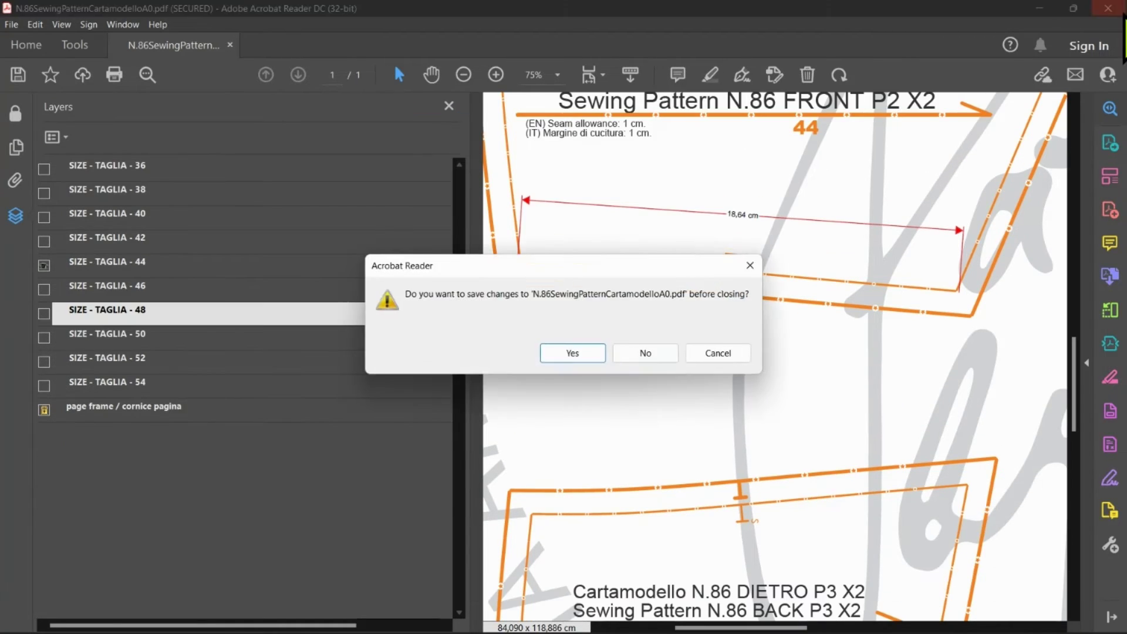
left_click(646, 353)
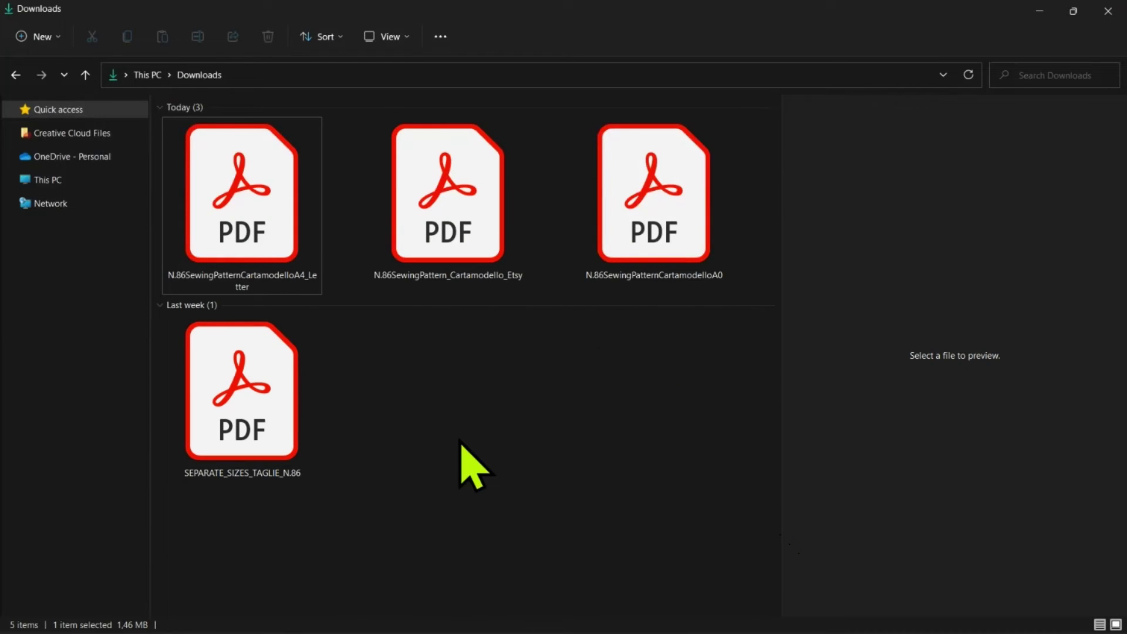
Preview SEPARATE_SIZES_TAGLIE_N.86 in a wider preview area of the Downloads folder and open it with Adobe Acrobat Reader DC.
double_click(270, 371)
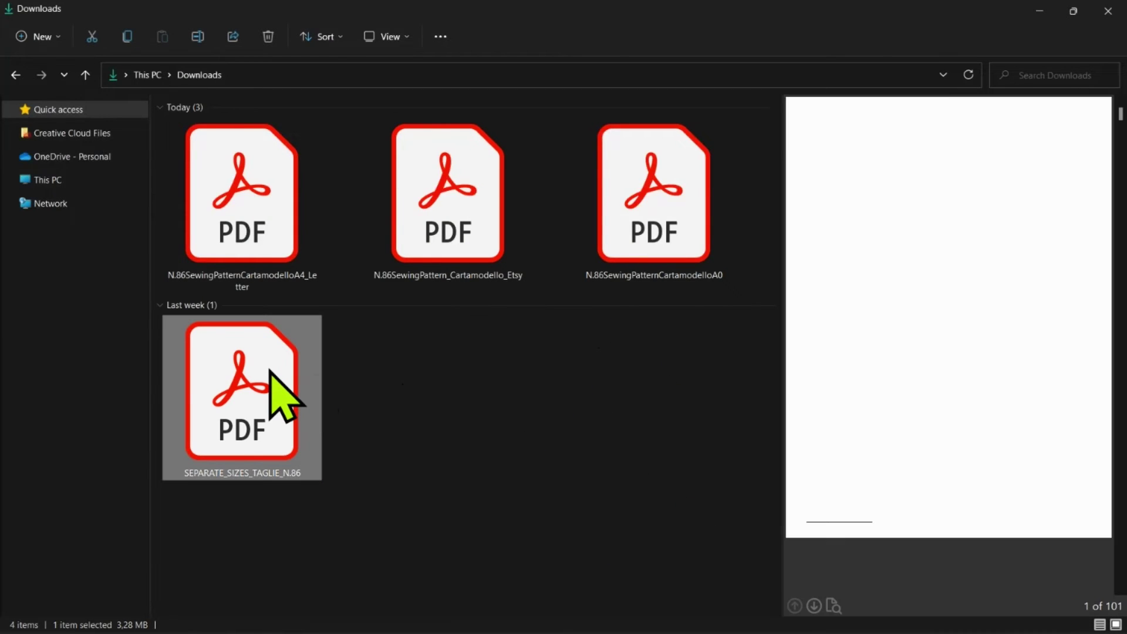
left_click_drag(784, 393, 725, 367)
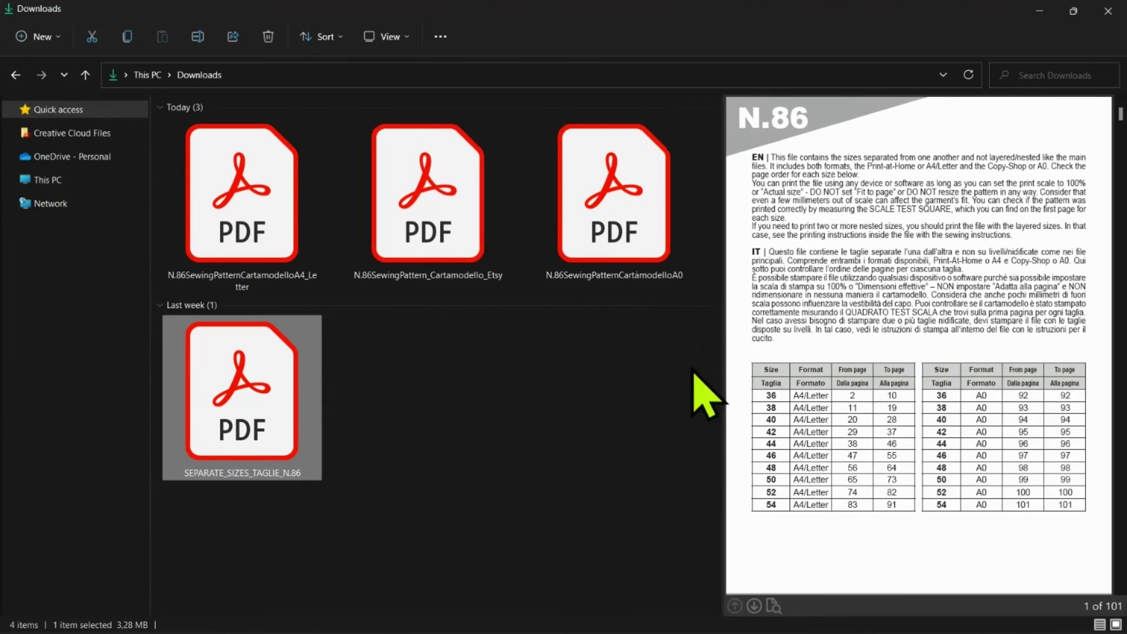
double_click(274, 374)
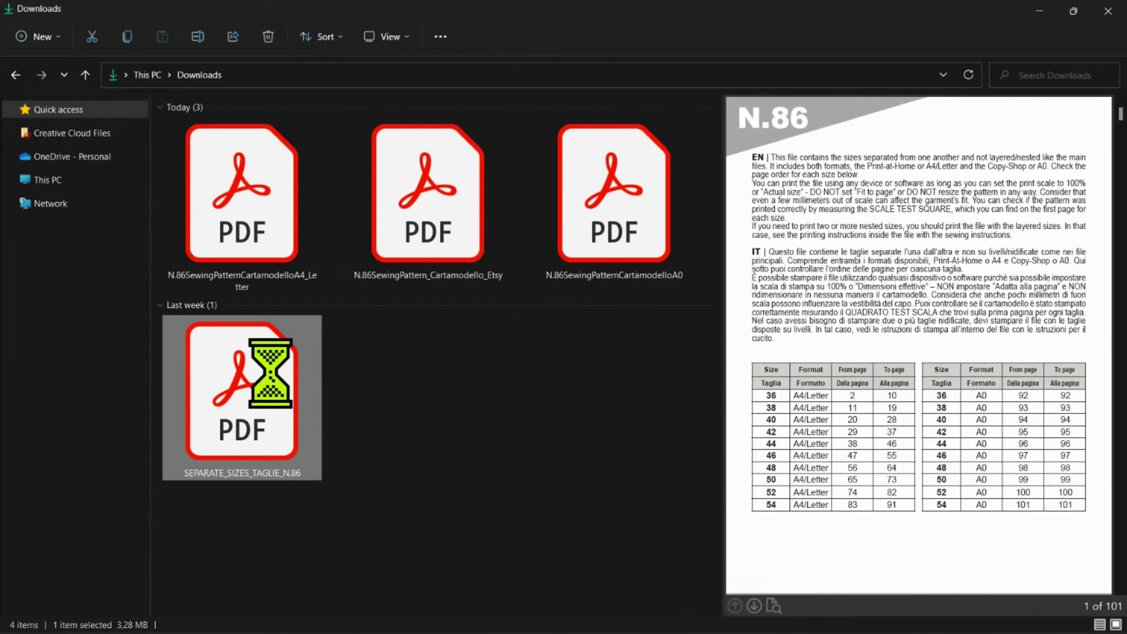
right_click(270, 374)
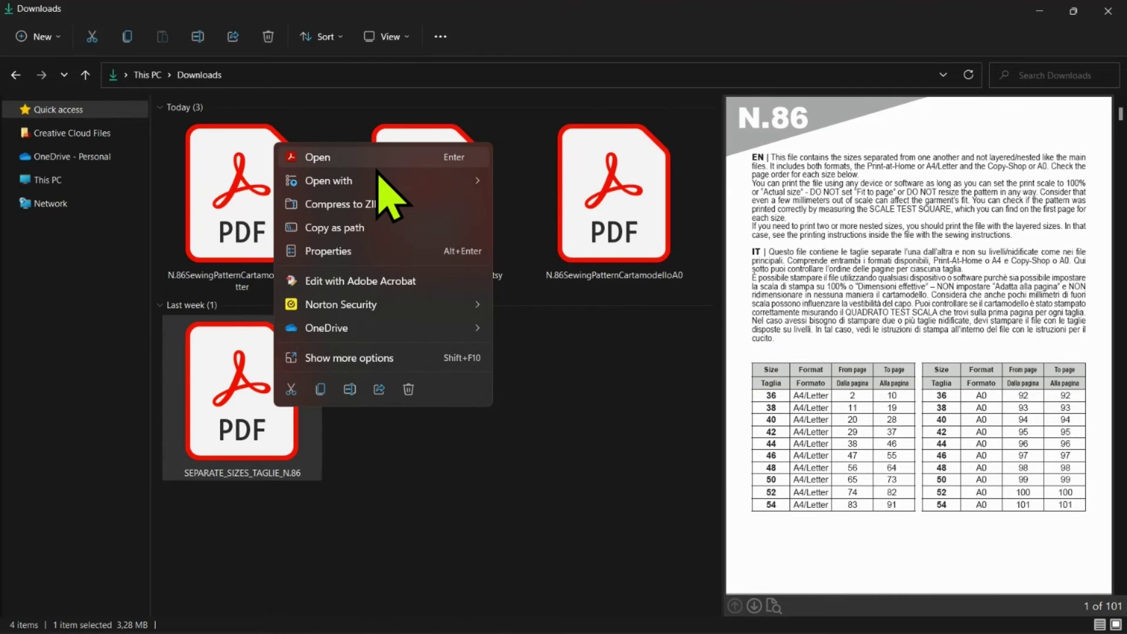
mouse_move(389, 181)
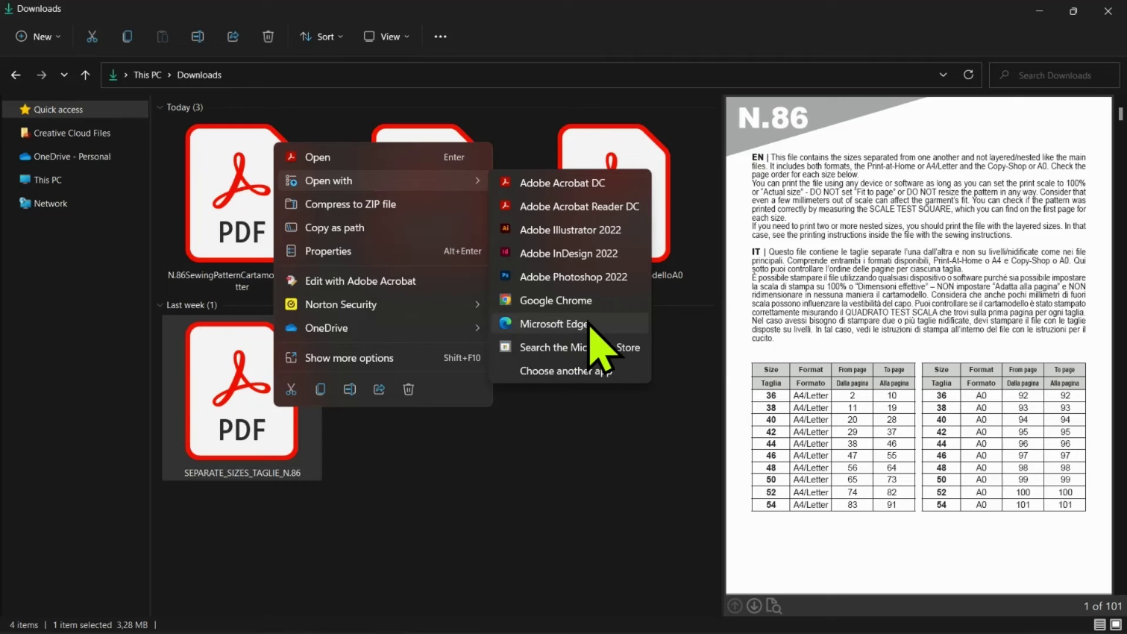
left_click(635, 207)
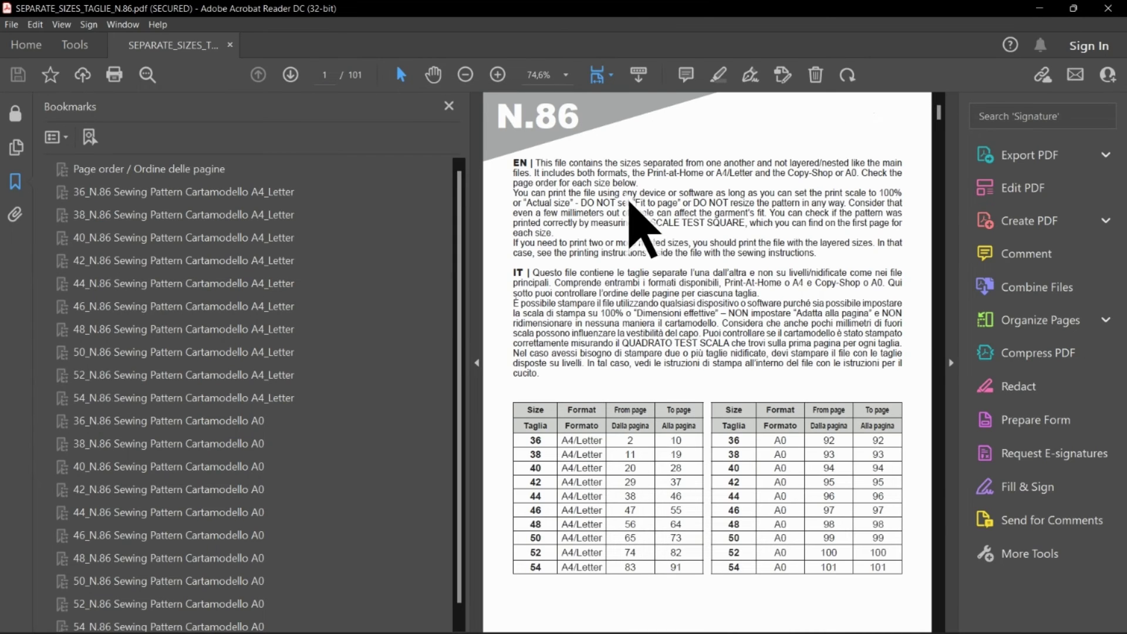
Enlarge the document view and examine the printing instructions, the table of pages per size, and the first pattern pages.
left_click(951, 363)
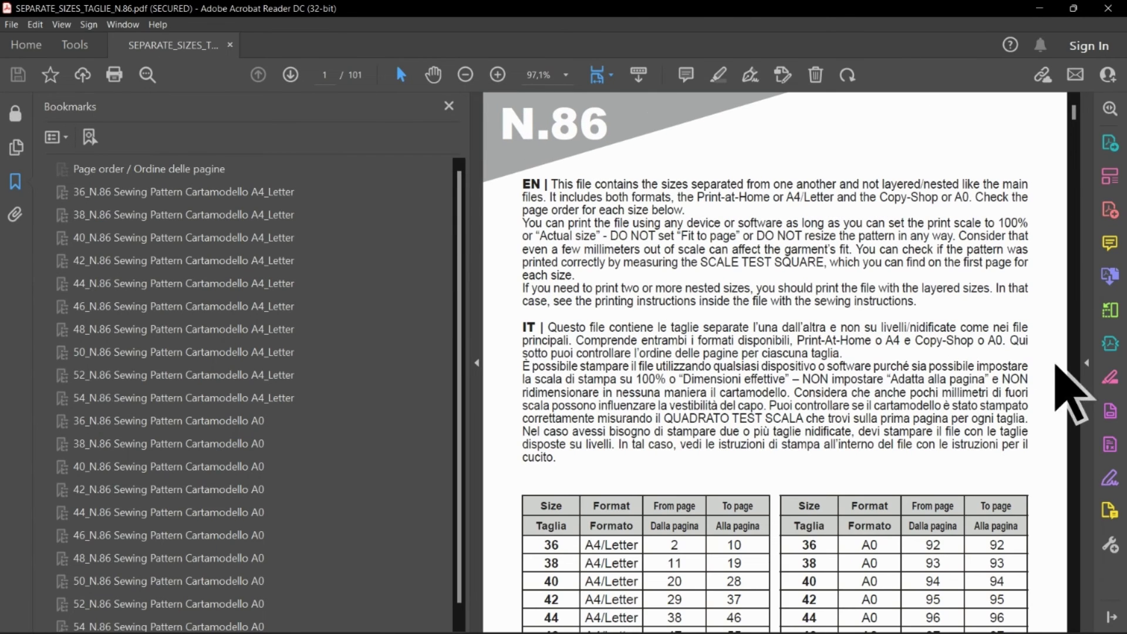
scroll(1055, 365, "down", 5)
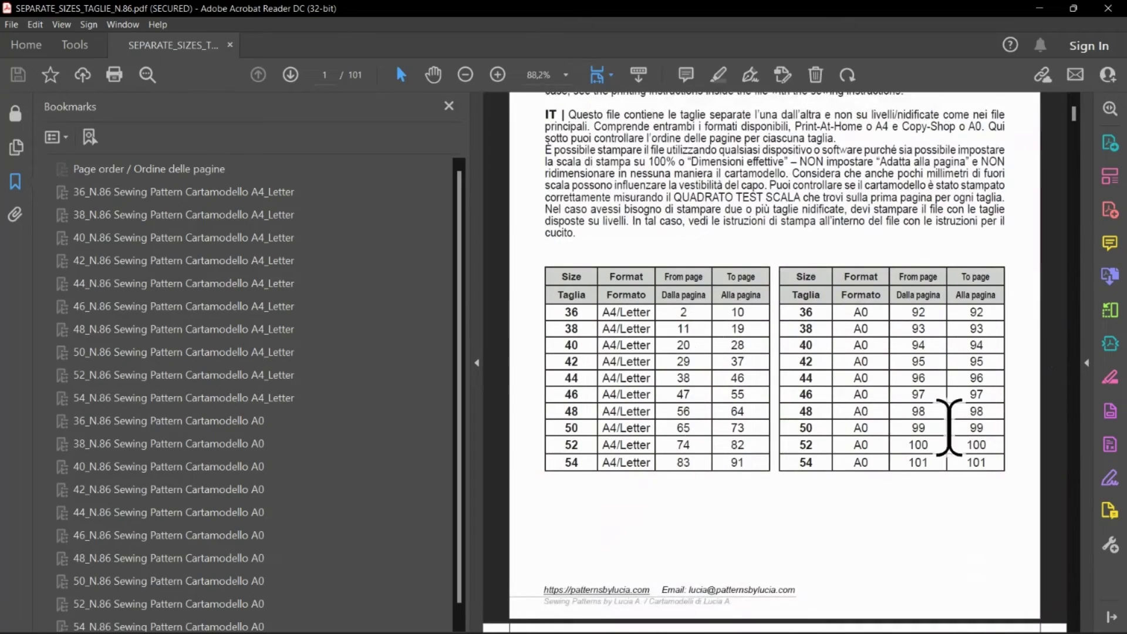
scroll(768, 506, "down", 1)
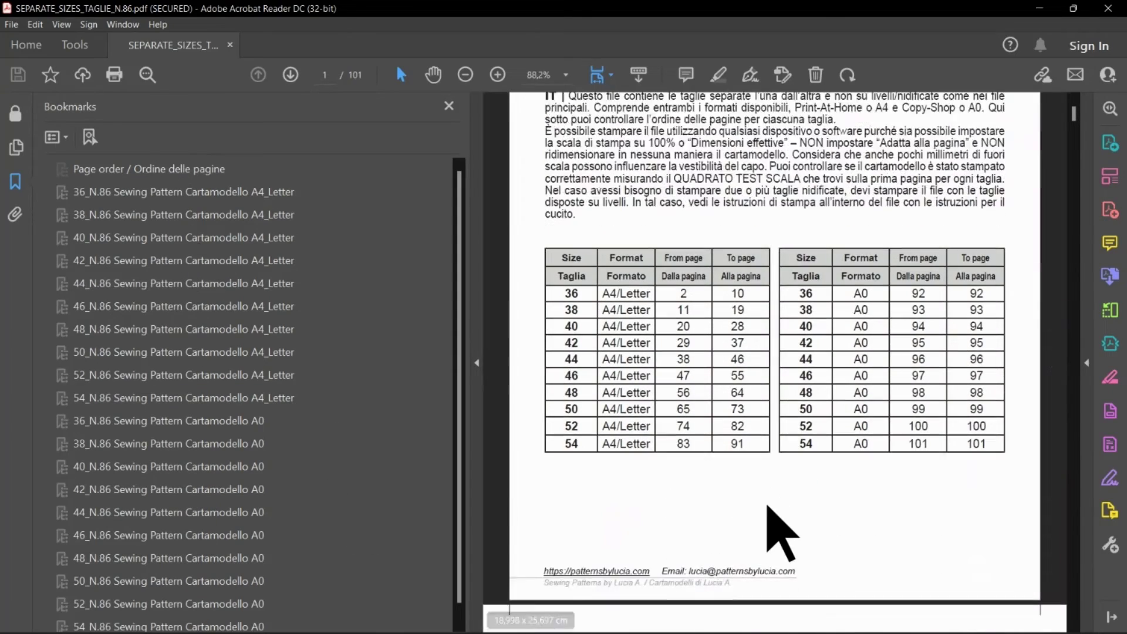
scroll(768, 507, "down", 15)
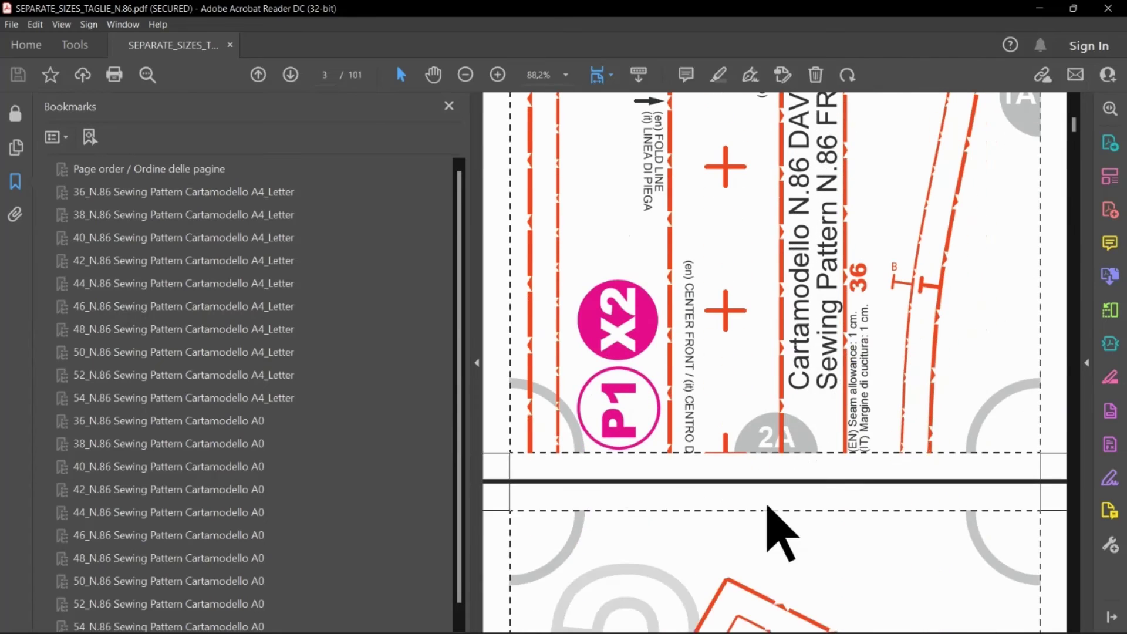
Look through the bookmarked A4/Letter patterns one by one, from size 40 to size 54.
left_click(244, 237)
left_click(241, 260)
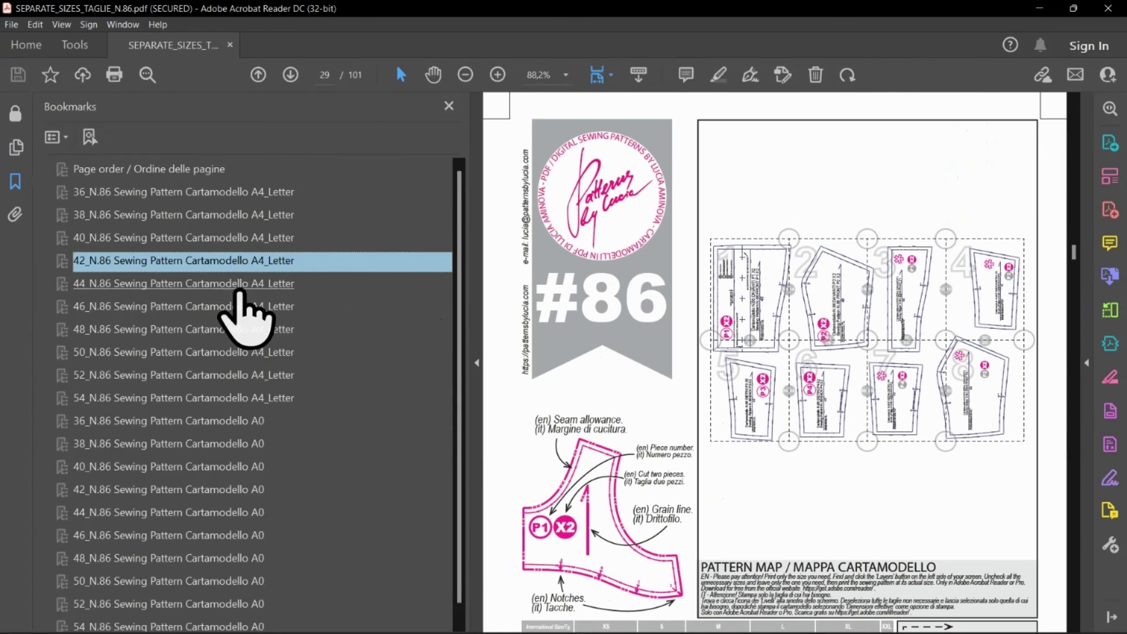
left_click(239, 283)
left_click(239, 306)
left_click(241, 329)
left_click(242, 352)
left_click(243, 375)
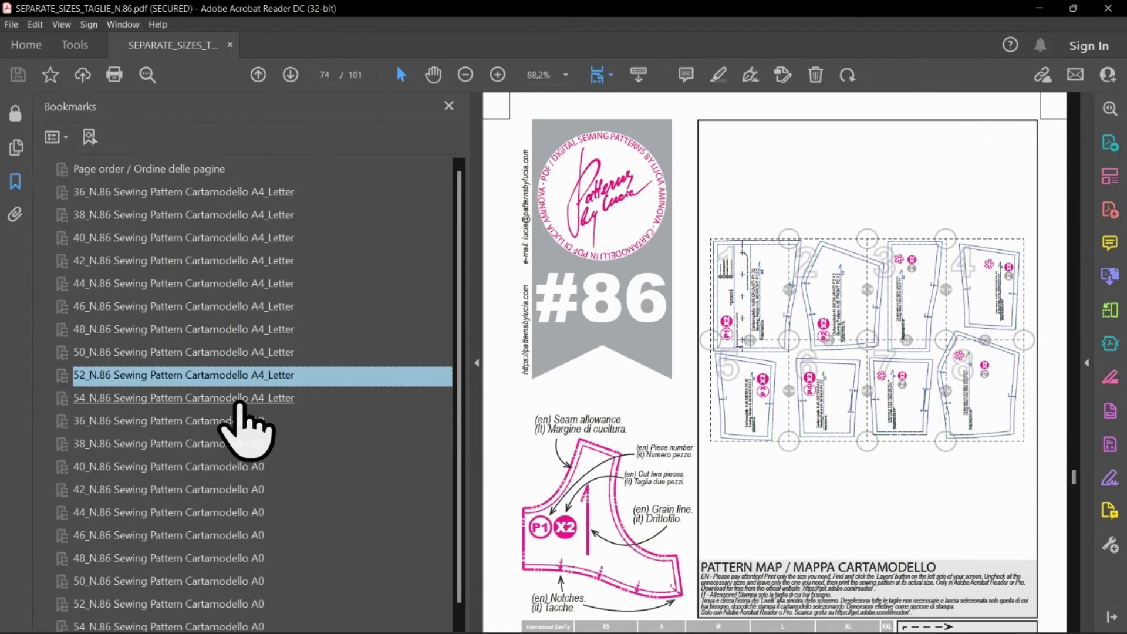
left_click(243, 397)
Look through the bookmarked A0 patterns one by one, from size 36 to size 50.
left_click(240, 421)
left_click(242, 443)
left_click(243, 467)
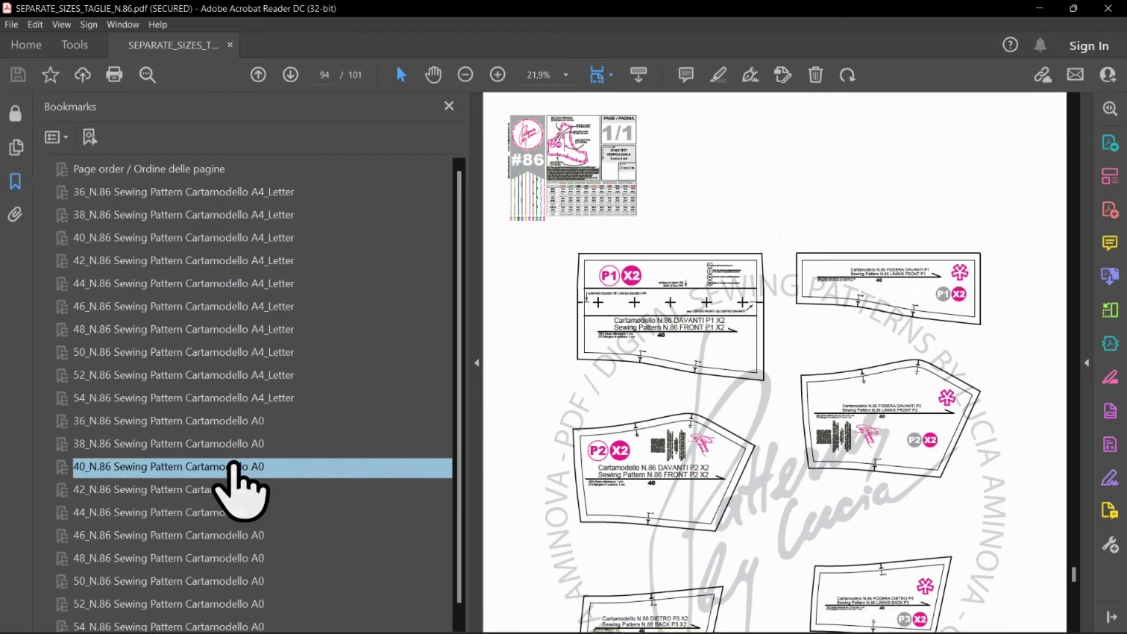
left_click(233, 489)
left_click(219, 513)
left_click(220, 535)
left_click(221, 558)
left_click(220, 580)
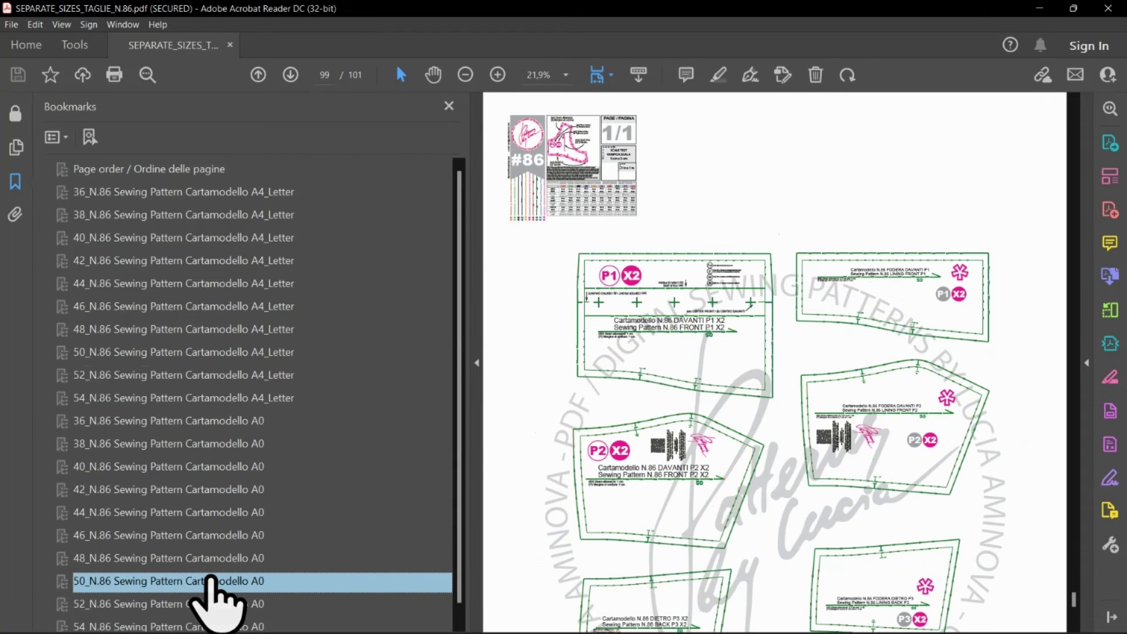
Return to the page order table and highlight the A4/Letter row for size 40 to find its page range.
left_click(221, 169)
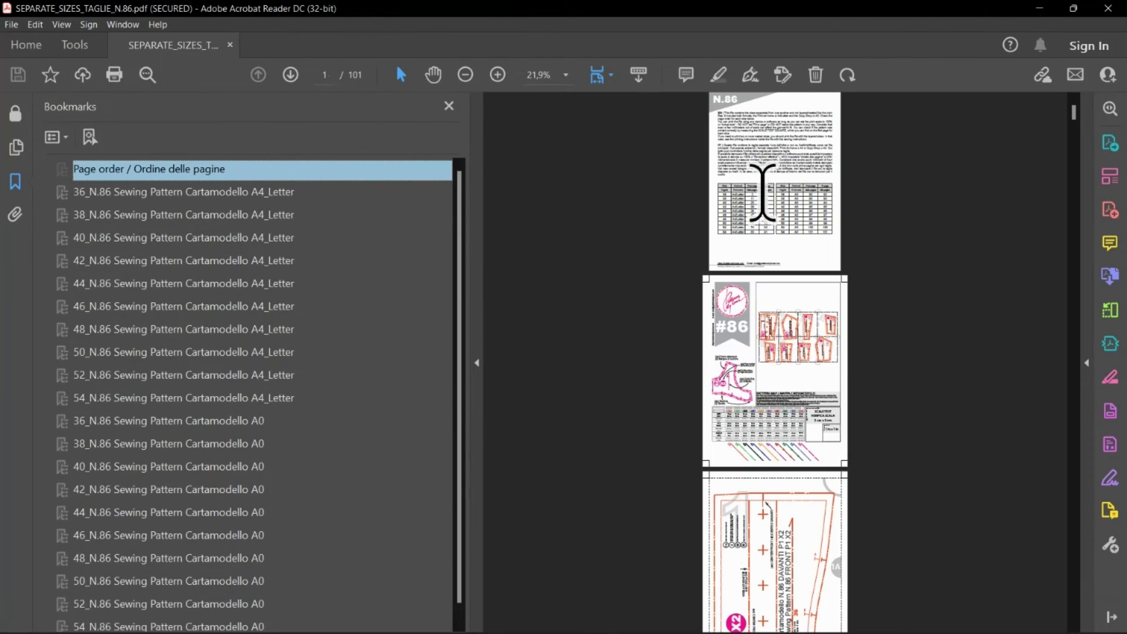
left_click(498, 75)
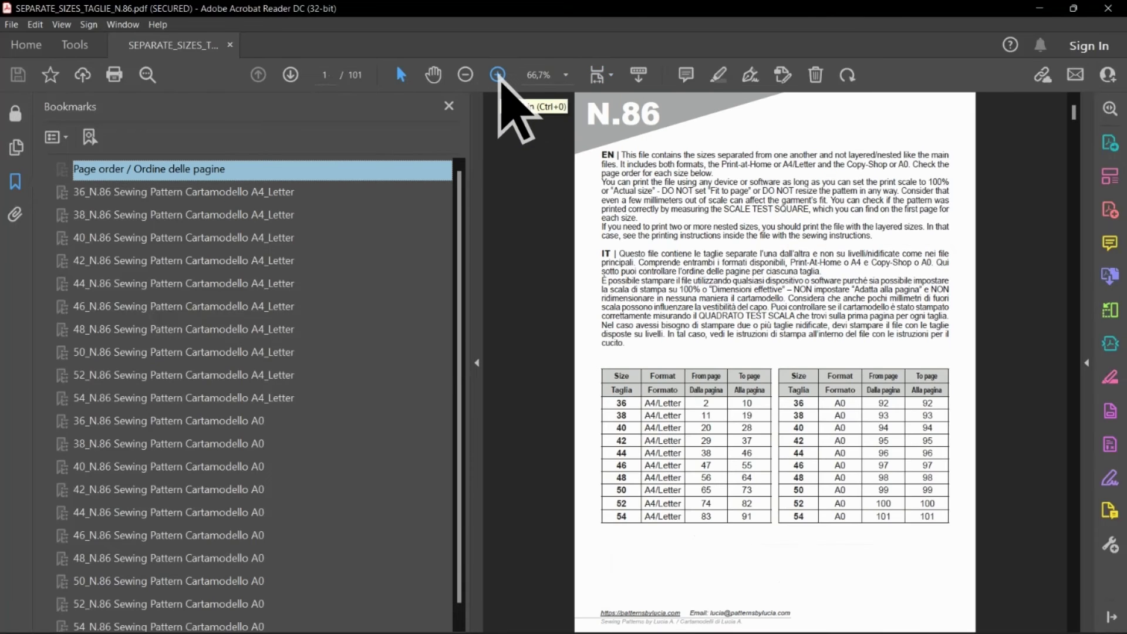
scroll(592, 372, "down", 3)
left_click(598, 390)
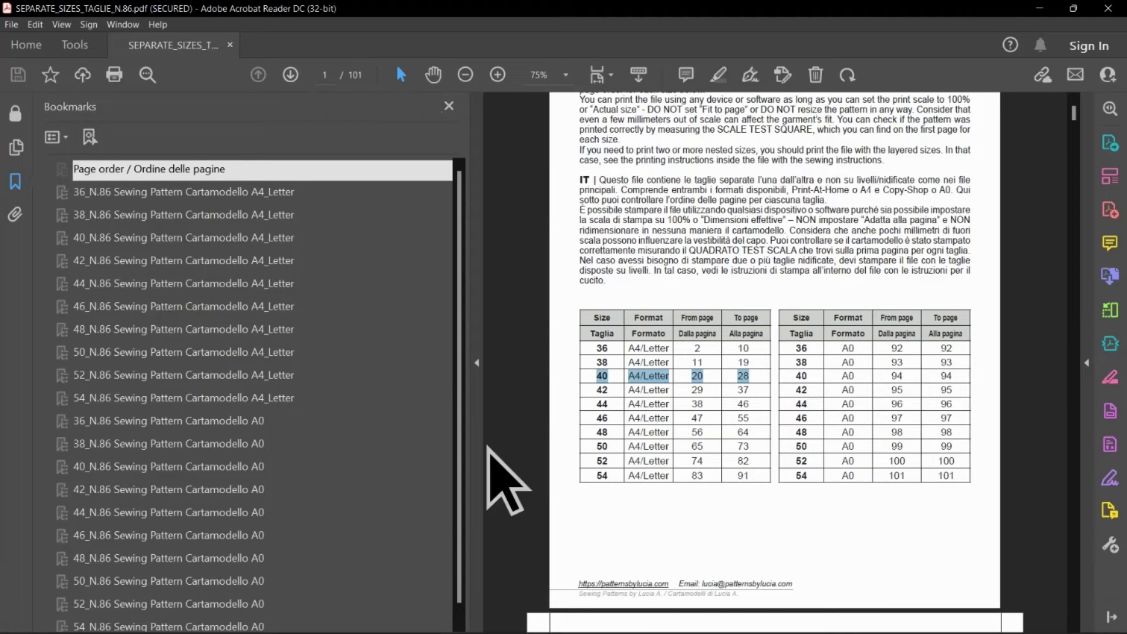
Set up printing of pages 20-28 only, at actual size, and check the print preview through to the last page.
left_click(112, 75)
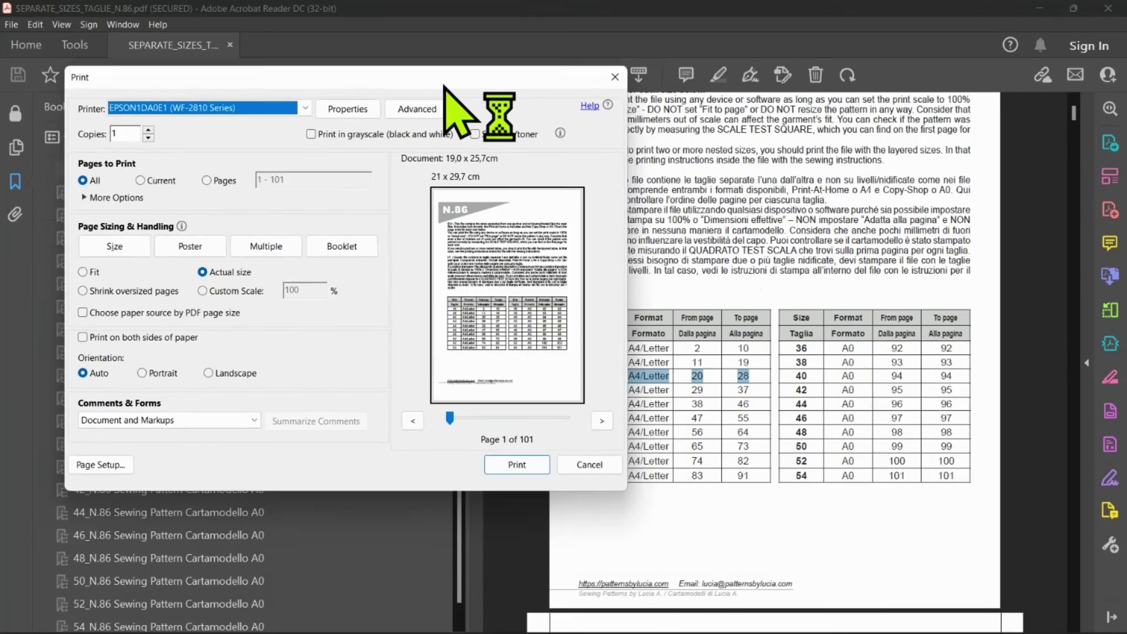
left_click(159, 174)
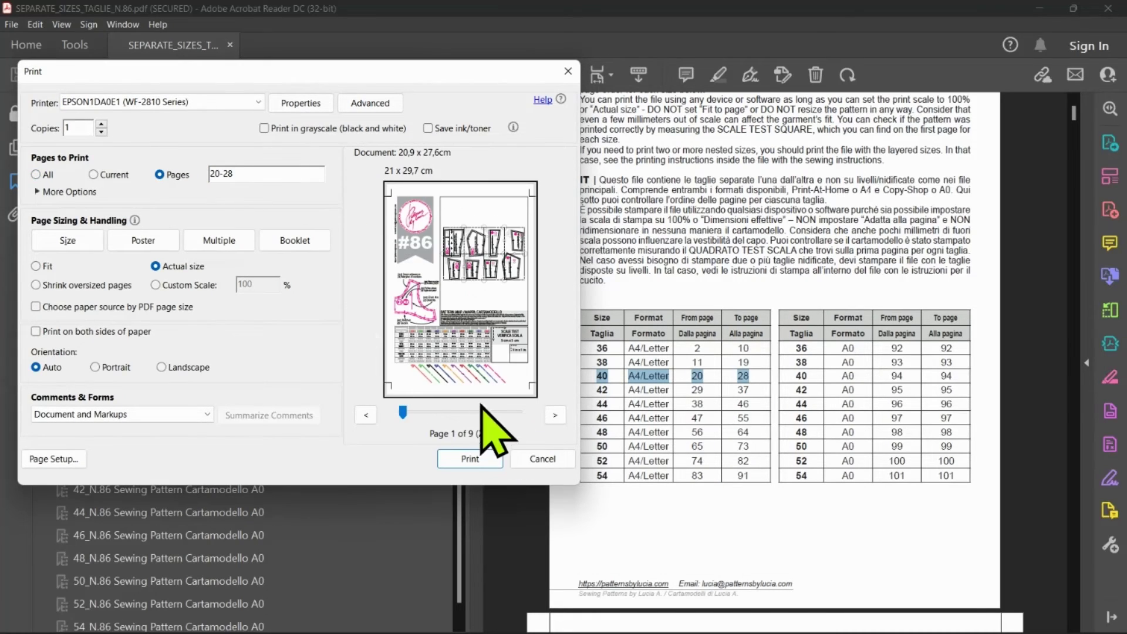
left_click(555, 416)
left_click(555, 416)
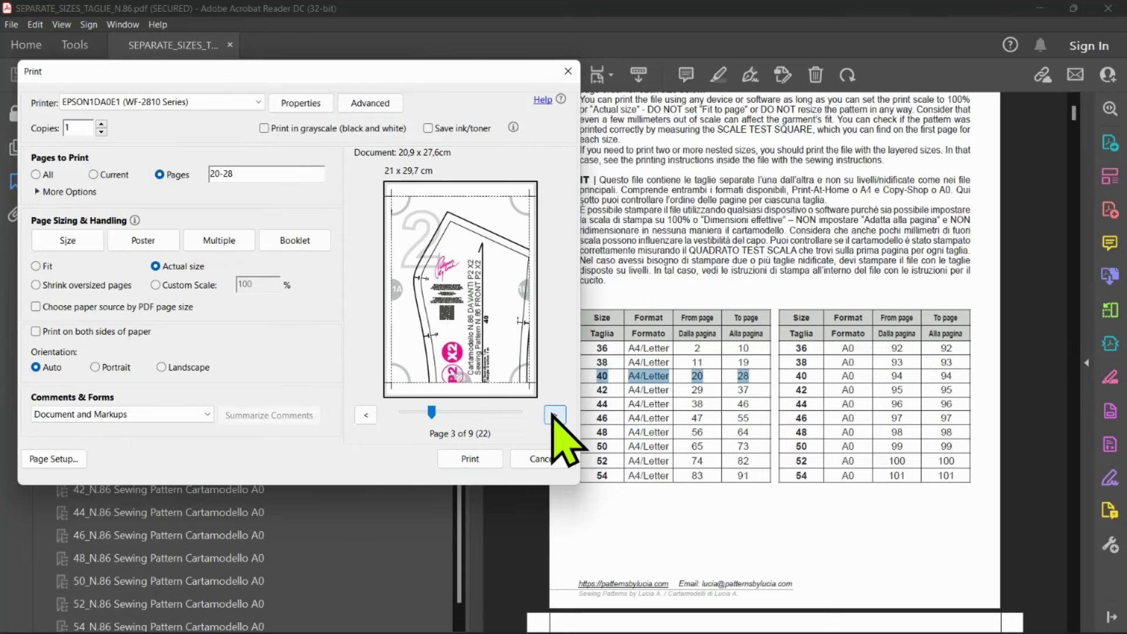
left_click(554, 415)
left_click(555, 416)
left_click(555, 416)
left_click(555, 415)
left_click(555, 416)
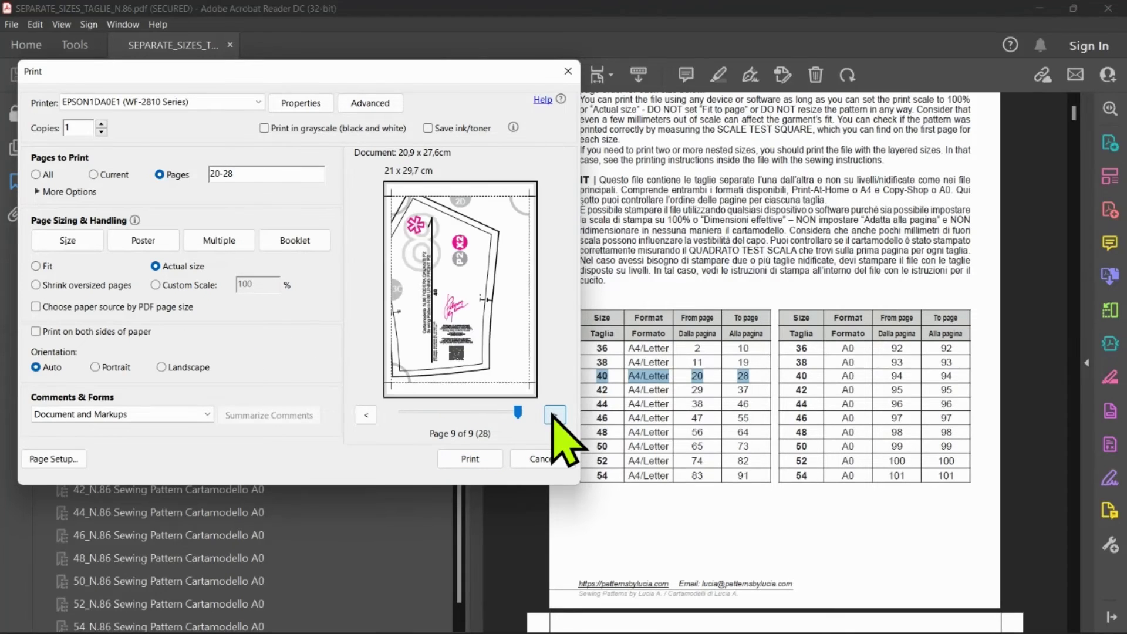
Step the print preview back to the first sheet and print pages 20-28.
left_click(366, 415)
left_click(366, 416)
left_click(366, 415)
left_click(366, 416)
left_click(366, 415)
left_click(365, 415)
left_click(366, 415)
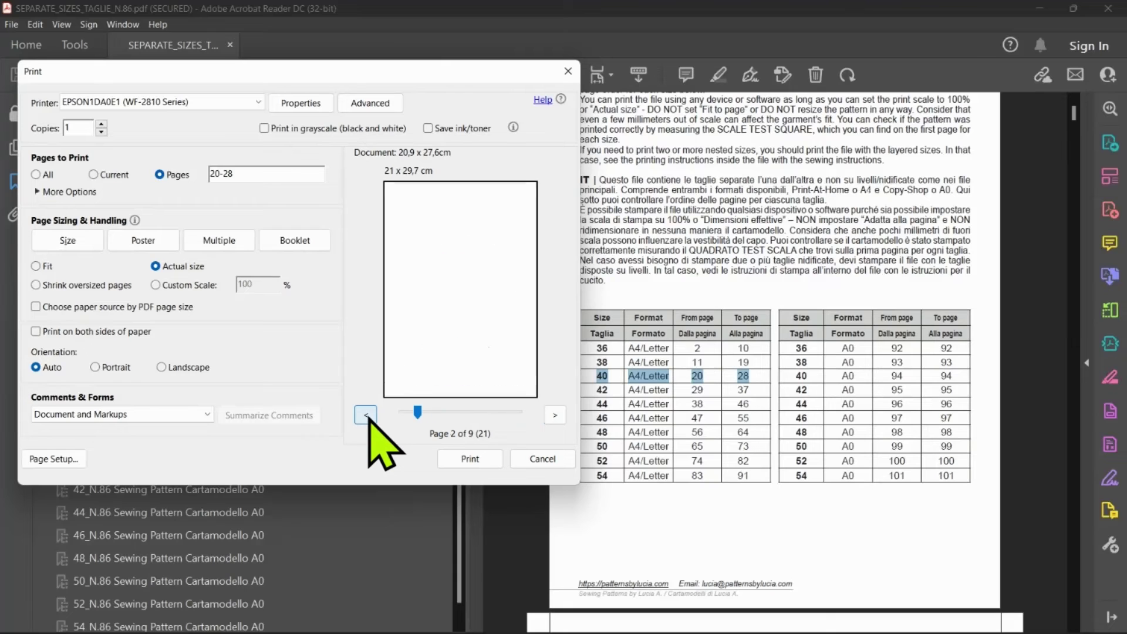
left_click(366, 415)
left_click(468, 463)
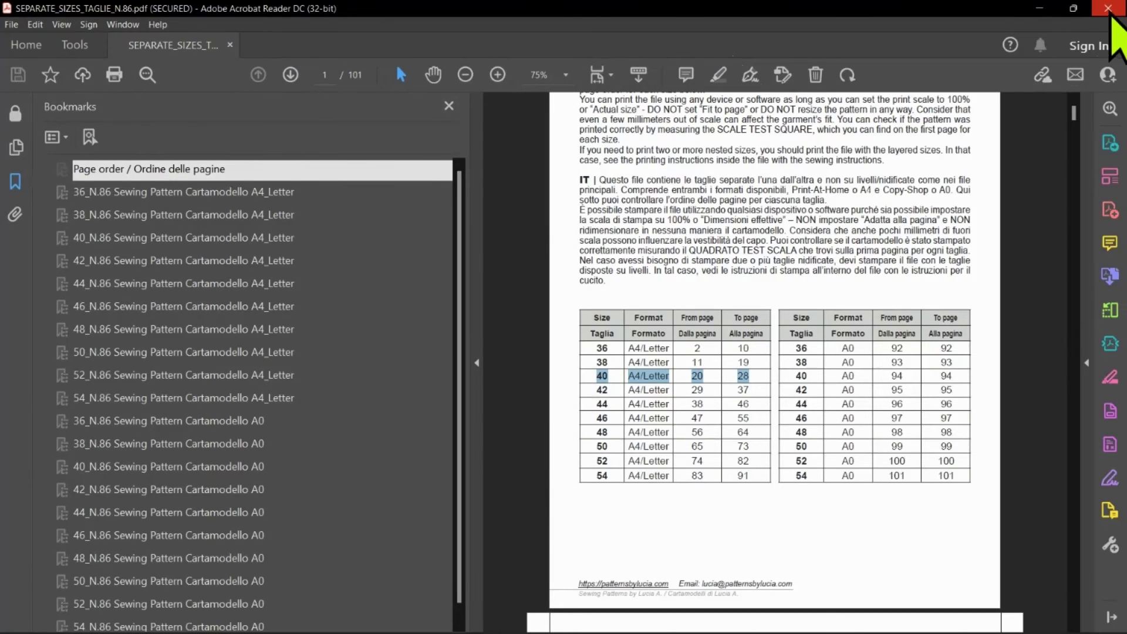
Close Acrobat Reader, open the separate-sizes N.86 PDF from Downloads in Google Chrome, and dismiss the downloads bar.
left_click(1110, 12)
right_click(246, 384)
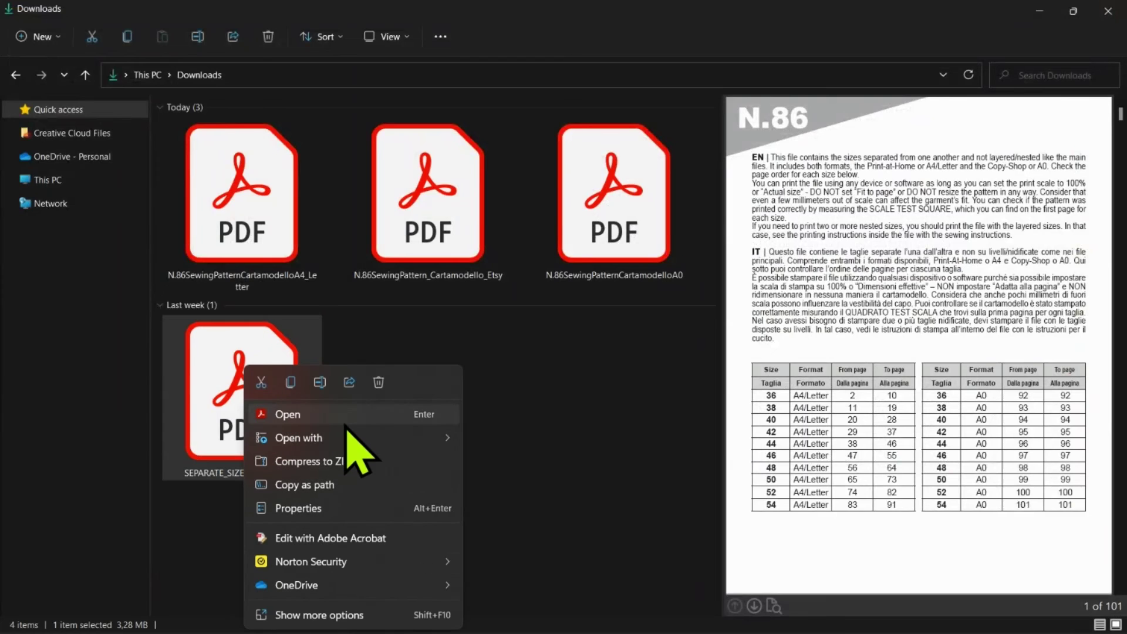
mouse_move(353, 439)
left_click(516, 330)
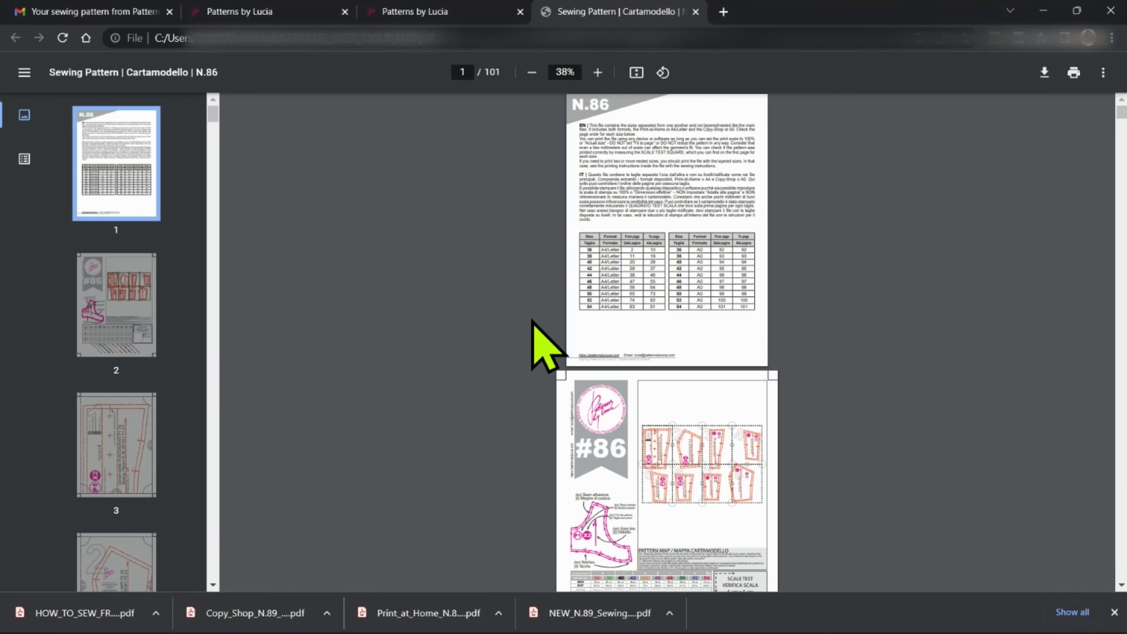
left_click(1114, 612)
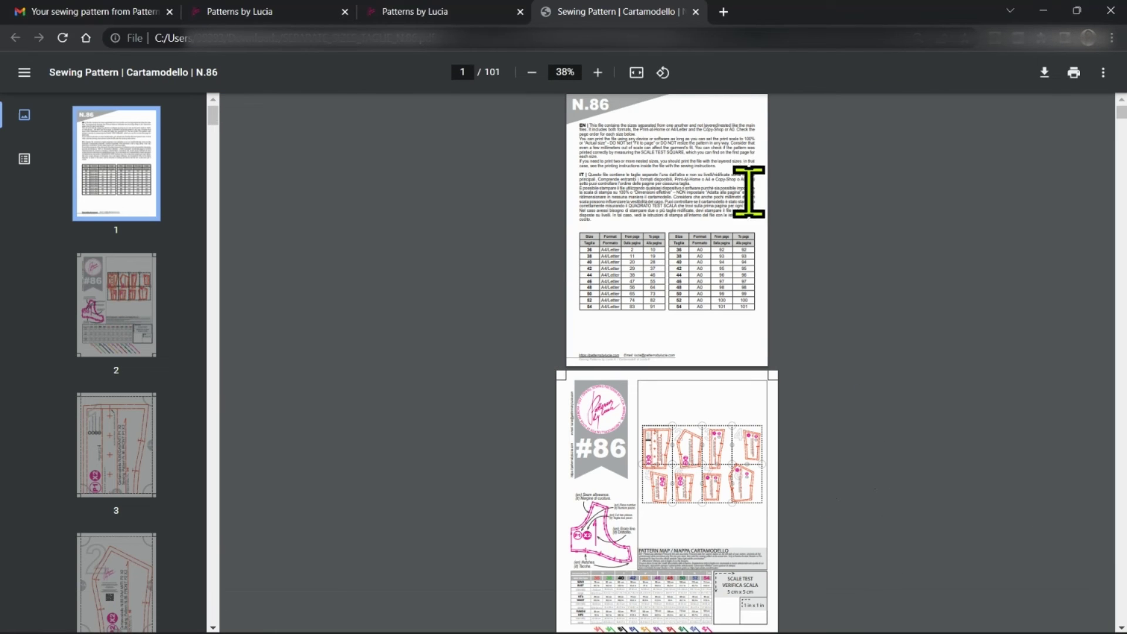
Enlarge the page order page to read its notes and table, and look through the document outline of sizes.
scroll(758, 252, "up", 5)
scroll(540, 176, "up", 2)
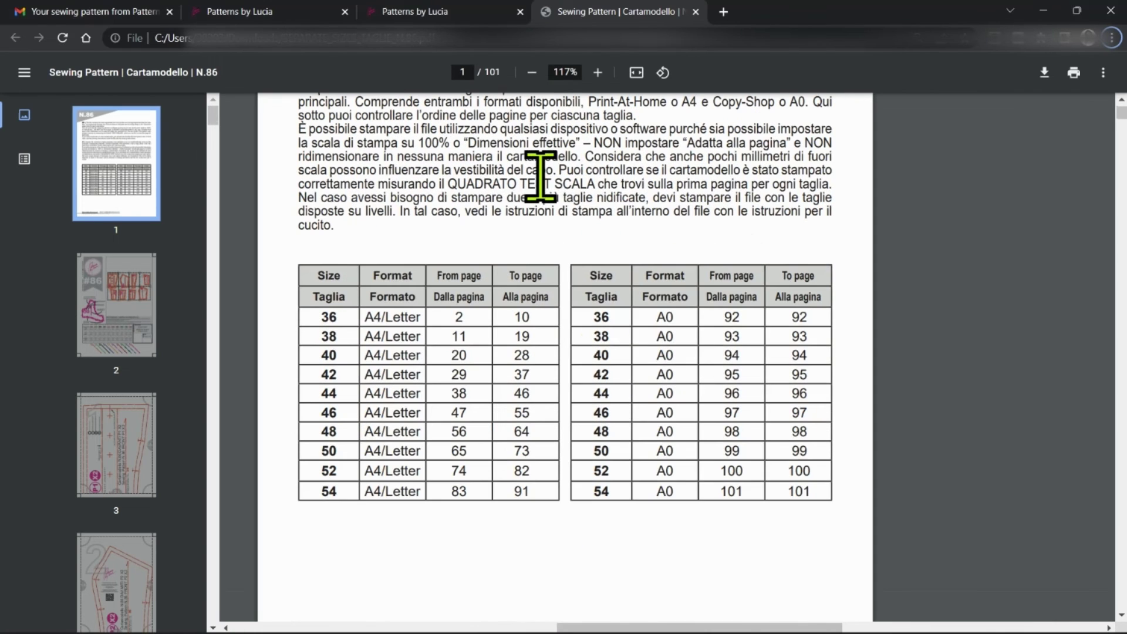
scroll(671, 270, "up", 4)
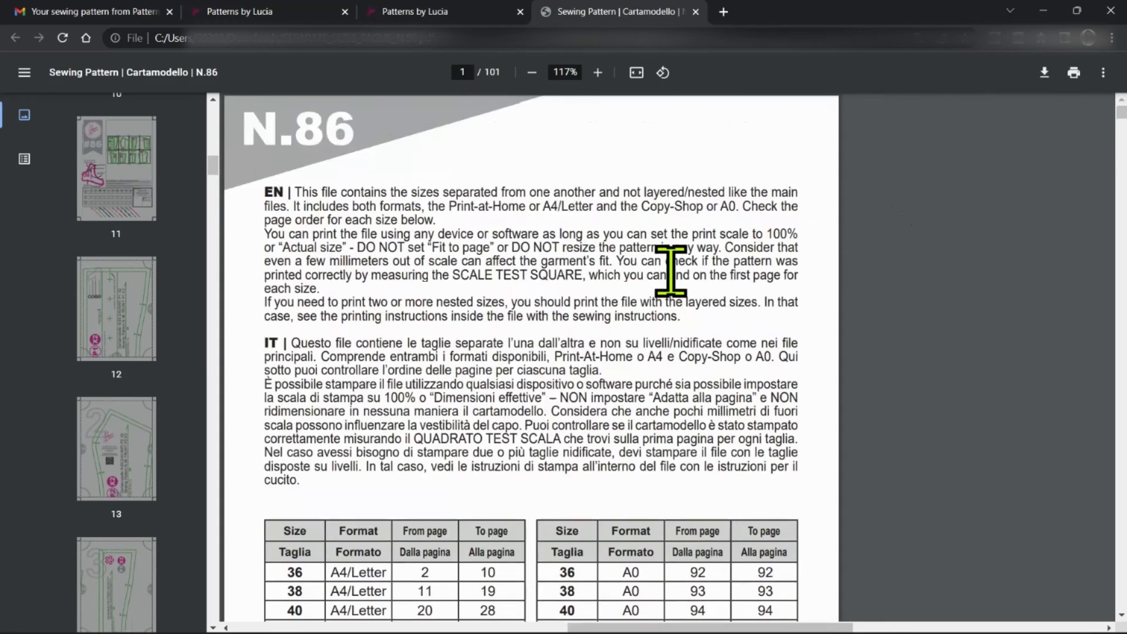
left_click(24, 159)
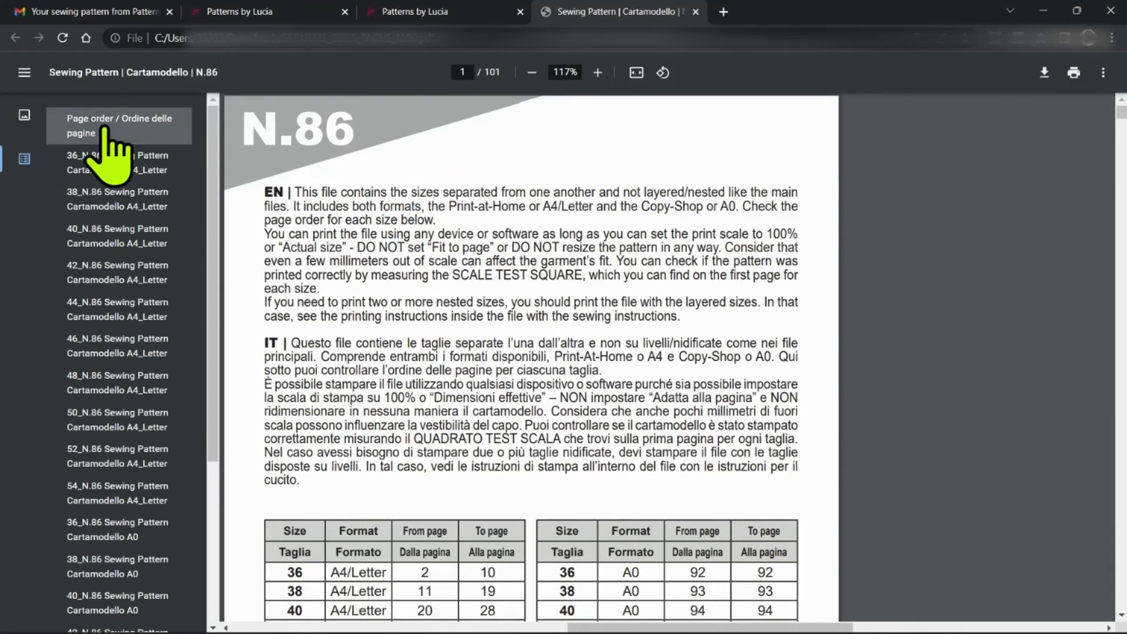
scroll(116, 483, "down", 4)
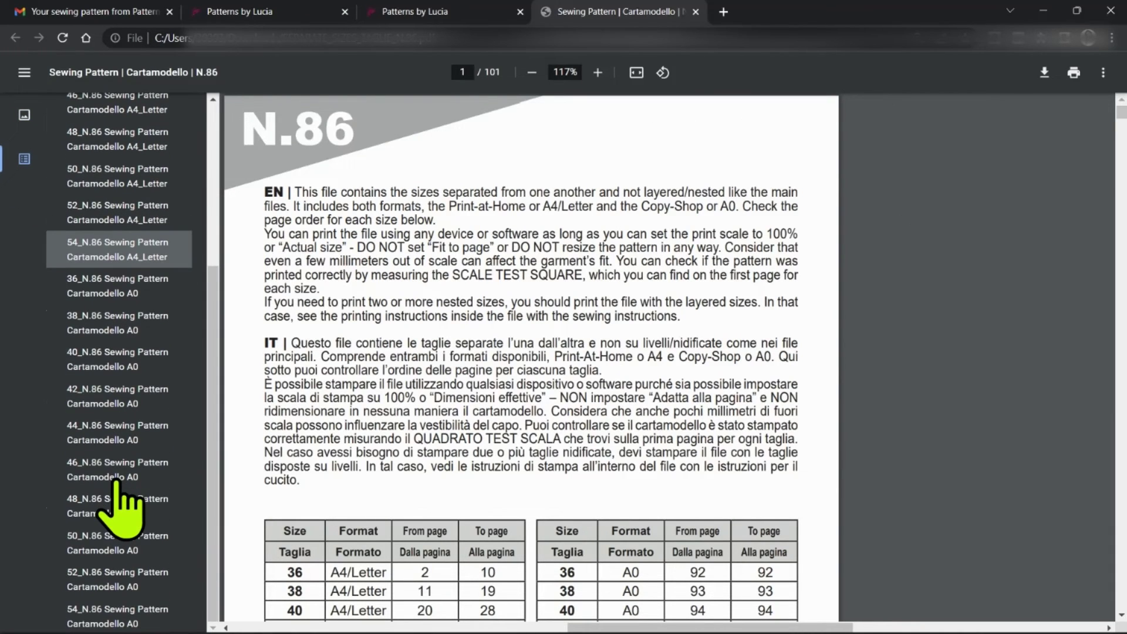
scroll(116, 481, "up", 4)
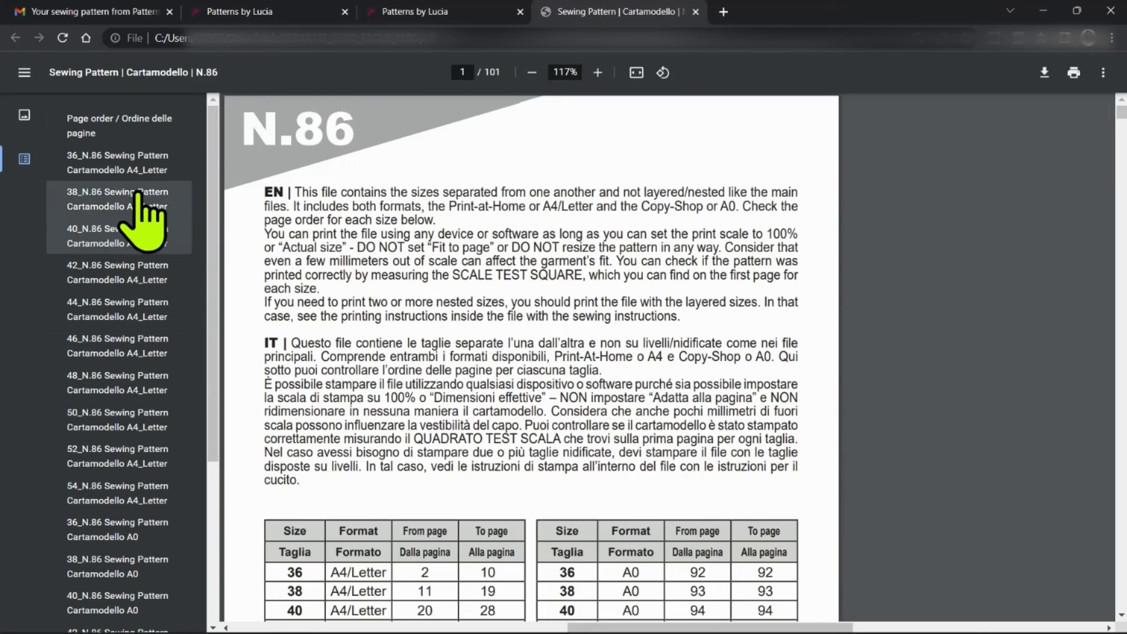
Look through the bookmarked patterns one by one, from A4/Letter size 36 to A0 size 36.
left_click(131, 165)
left_click(129, 199)
left_click(123, 236)
left_click(125, 276)
left_click(127, 311)
left_click(129, 346)
left_click(130, 384)
left_click(133, 421)
left_click(134, 453)
left_click(138, 491)
left_click(144, 522)
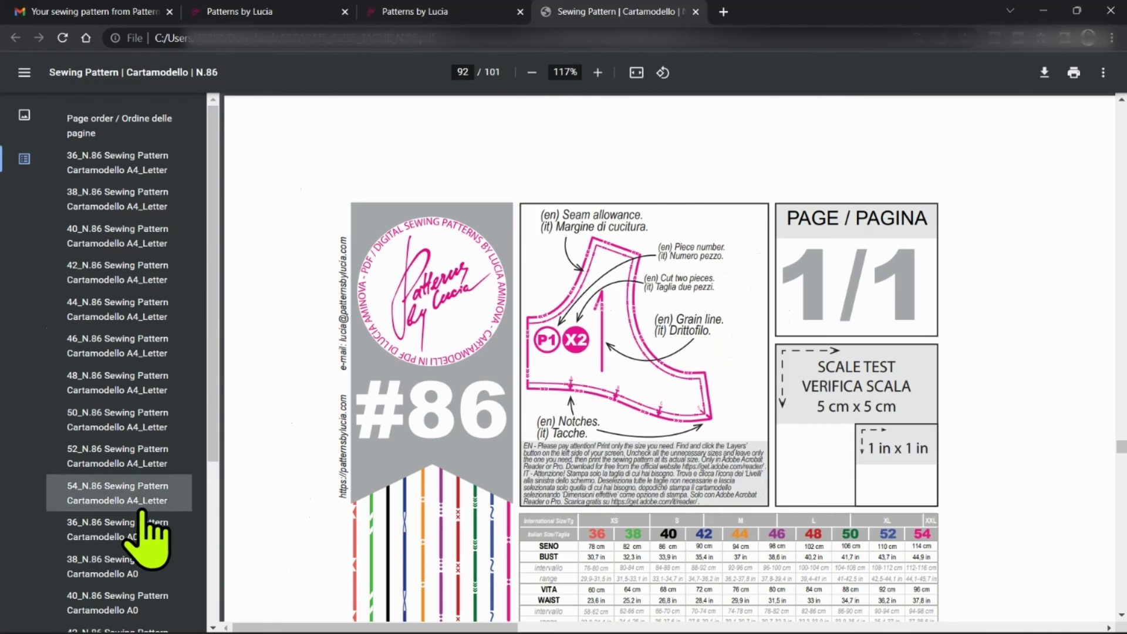
Return to the page order table and set up printing of the custom page range 20-28.
scroll(143, 516, "down", 4)
scroll(470, 294, "down", 4)
left_click(532, 72)
left_click(532, 72)
scroll(694, 253, "down", 3)
scroll(536, 277, "up", 3)
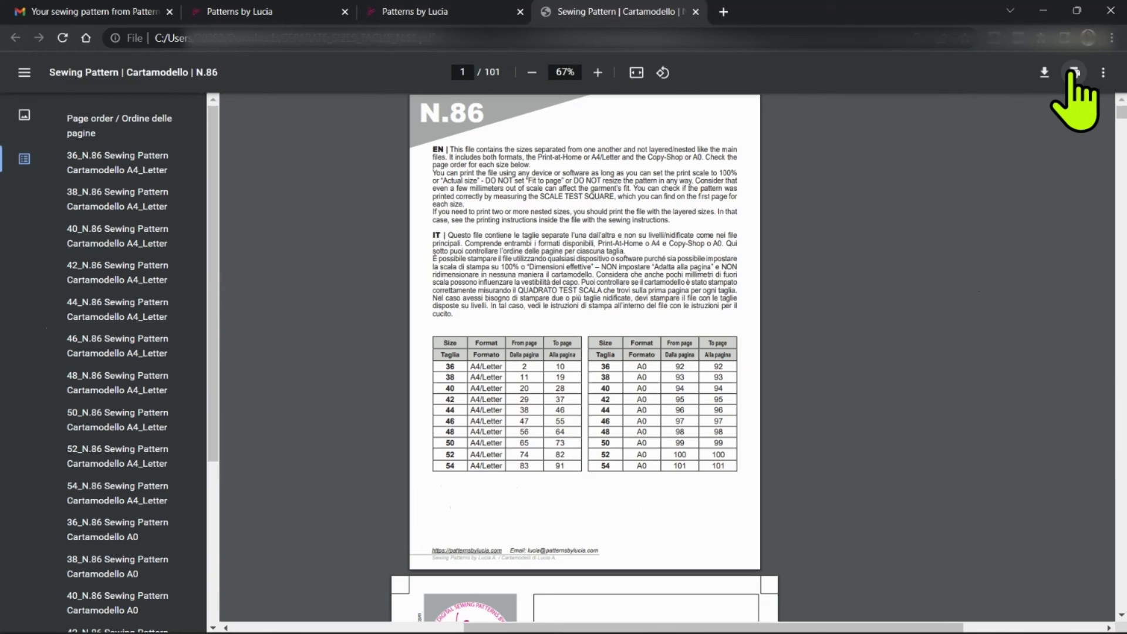
left_click(1075, 72)
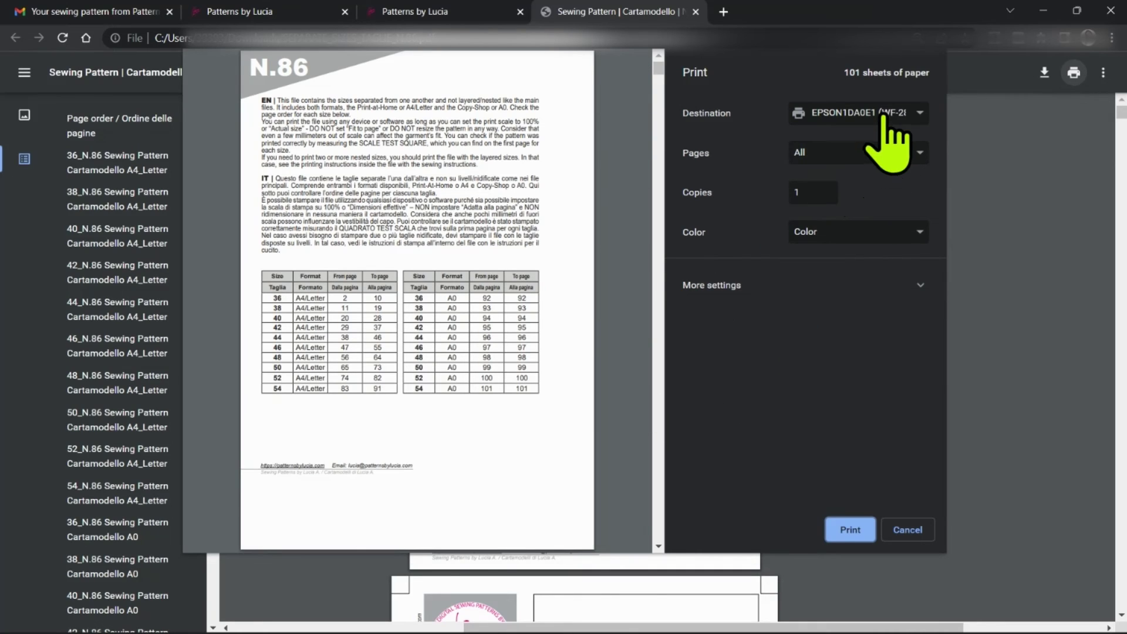
left_click(881, 152)
left_click(810, 203)
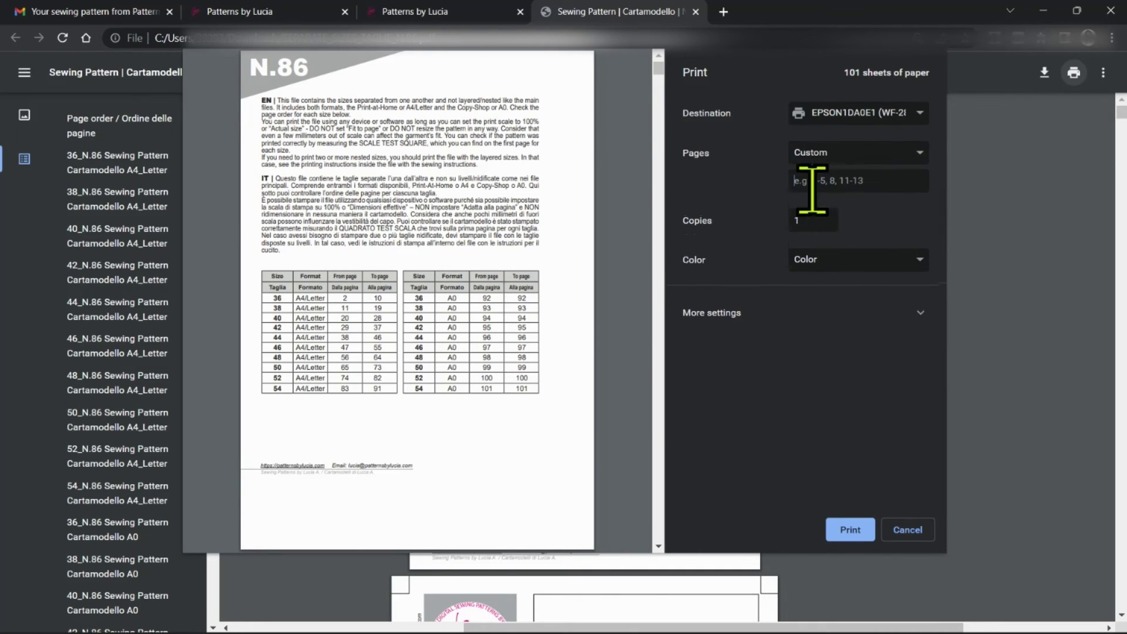
type("20")
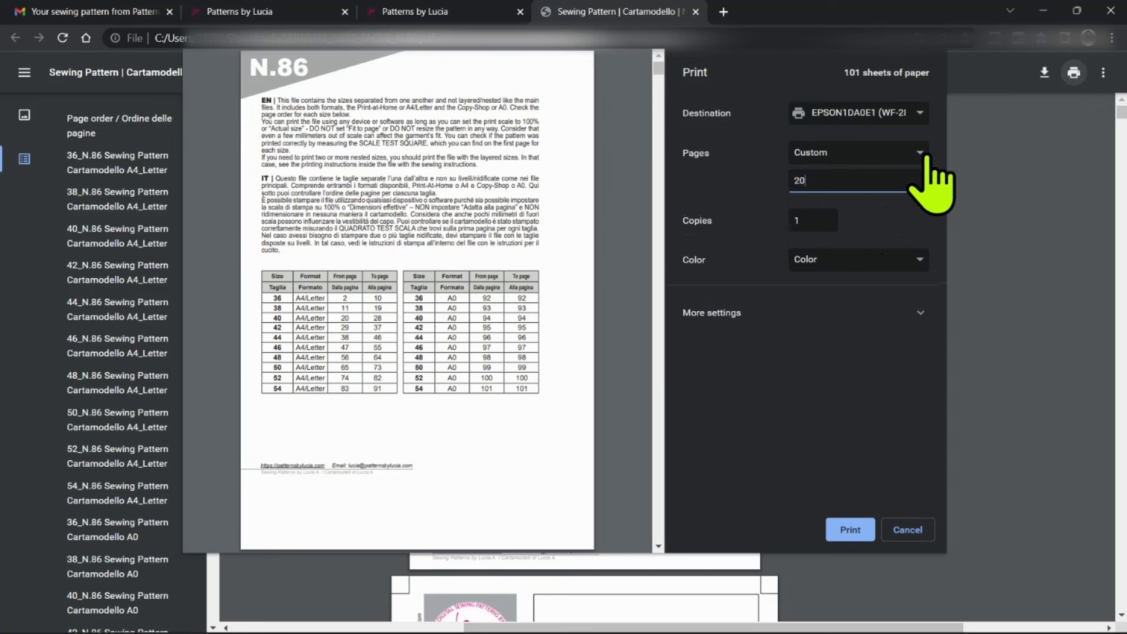
type("-28")
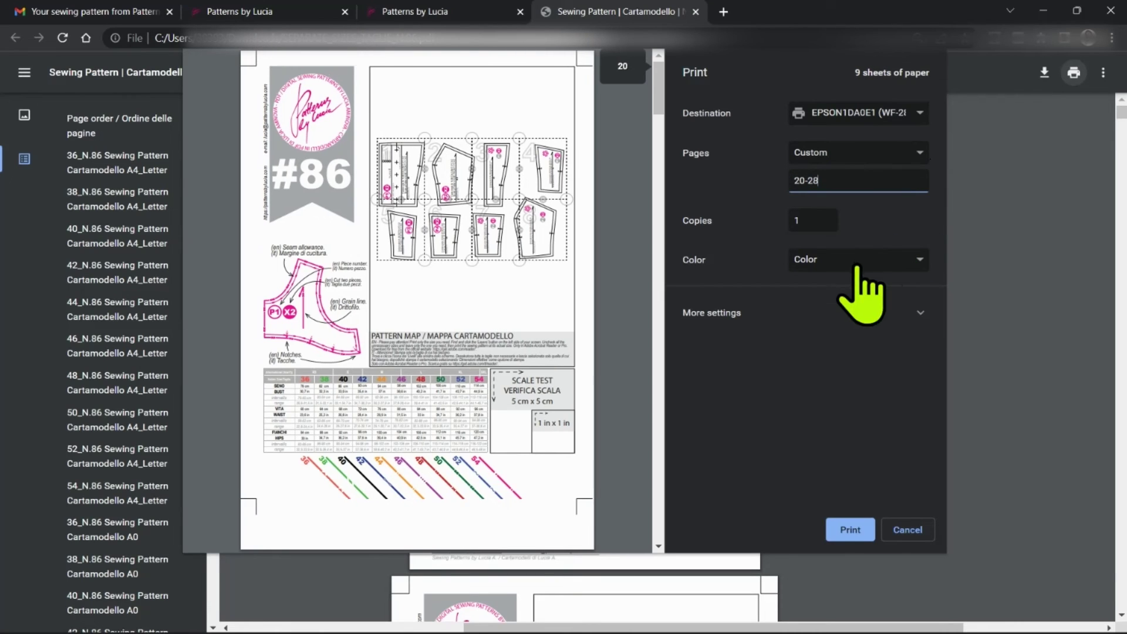
Show the additional print settings and check the paper size, pages per sheet and custom scale.
left_click(775, 313)
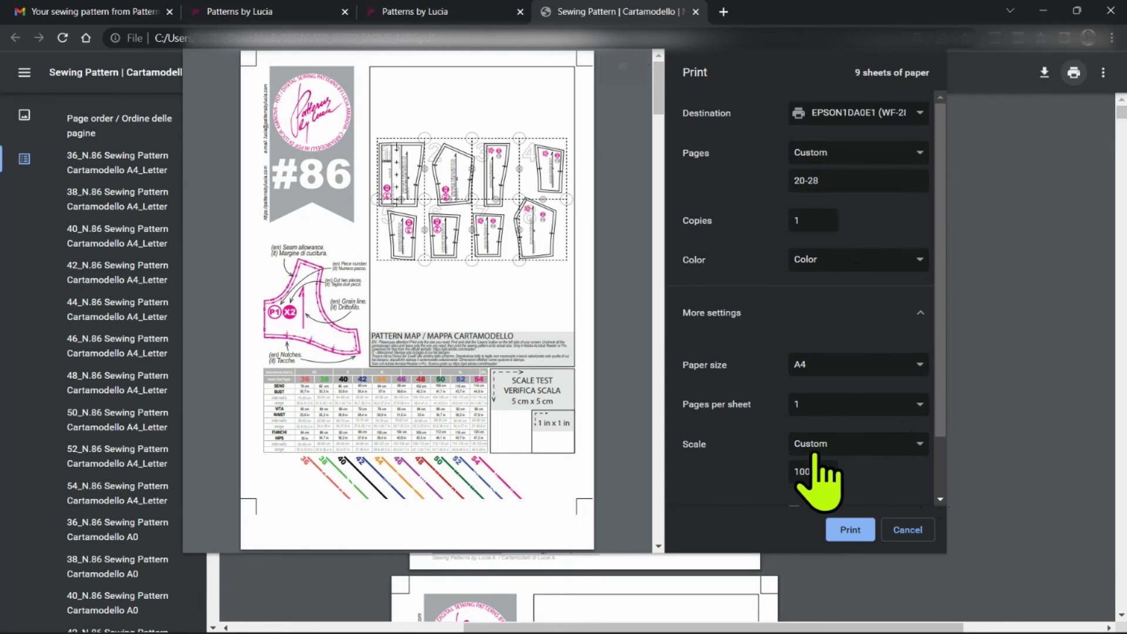
scroll(940, 452, "down", 2)
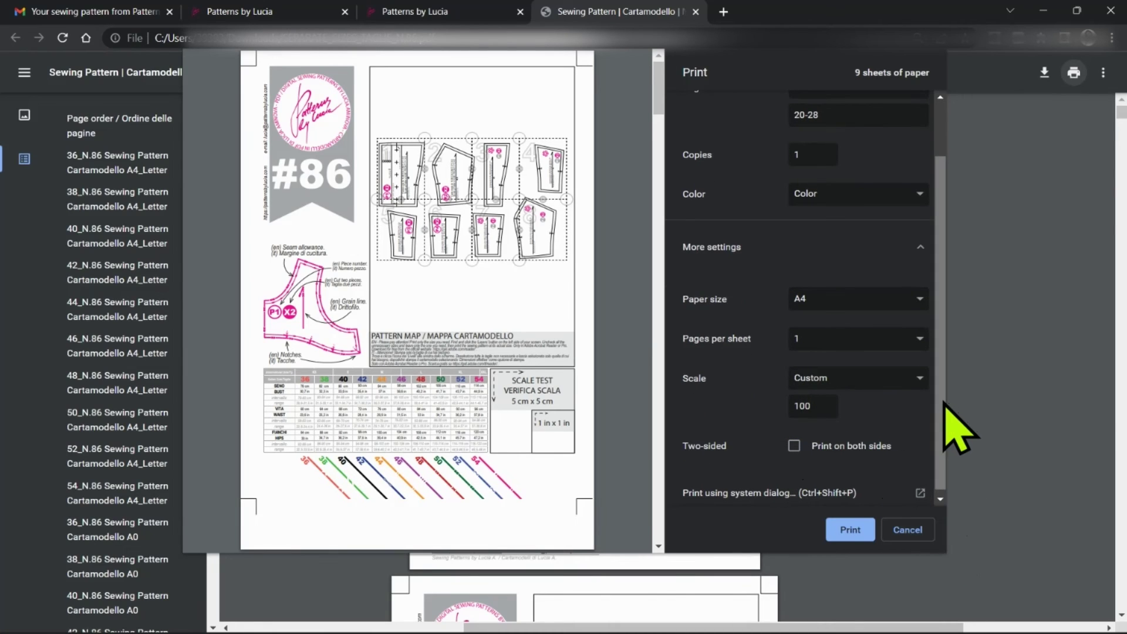
scroll(951, 439, "down", 1)
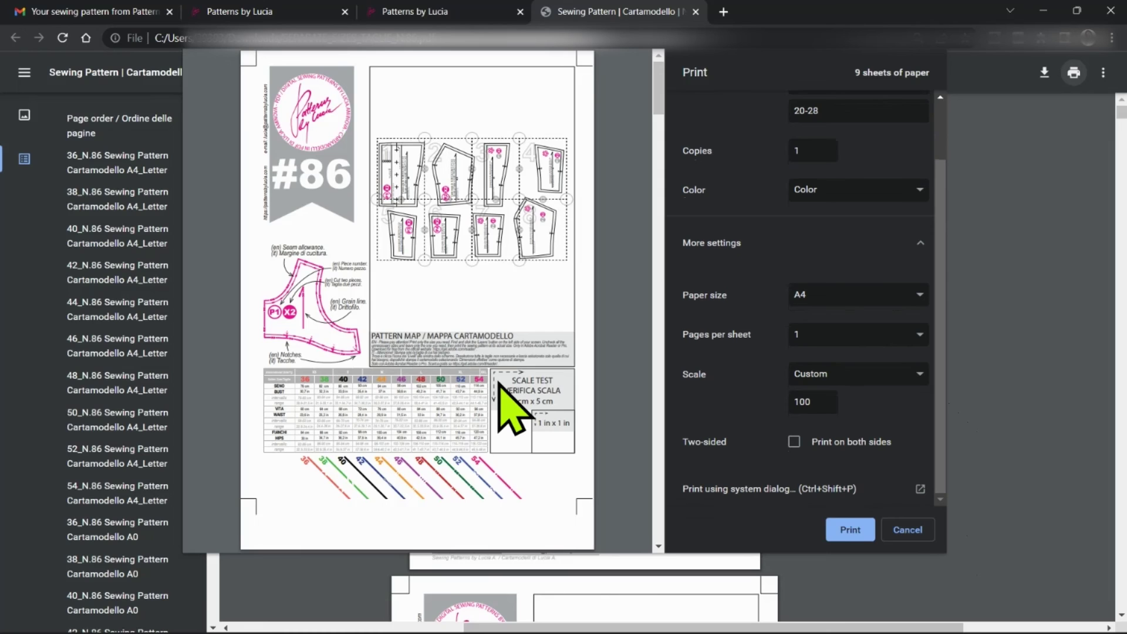
Check the size 40 pattern in the print preview through to page 28 and print it.
scroll(501, 387, "down", 10)
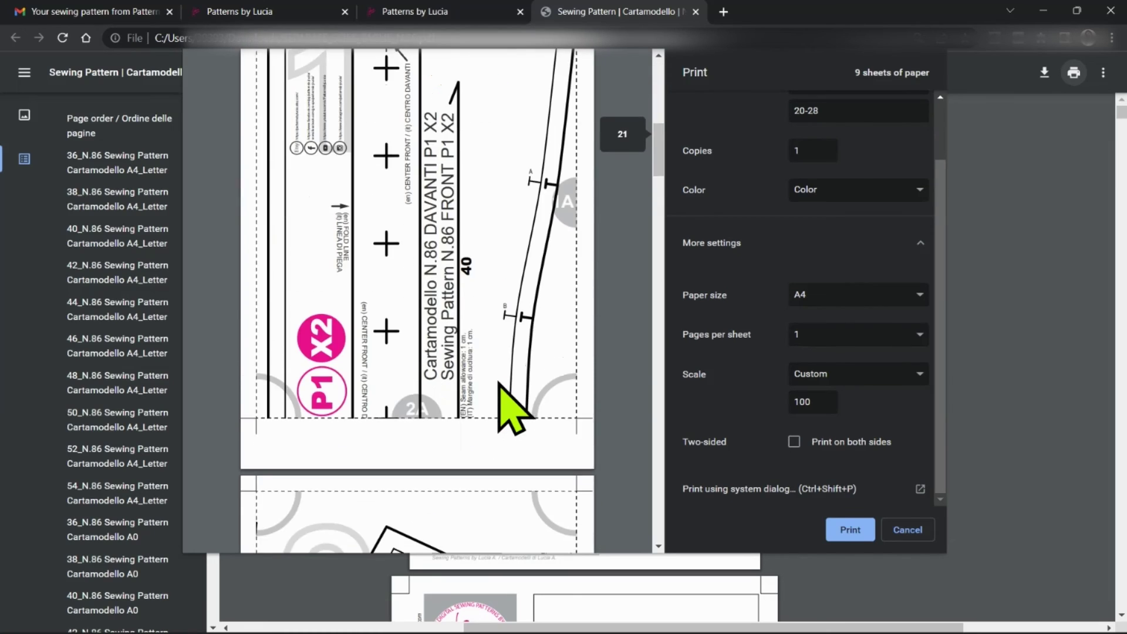
scroll(512, 411, "down", 20)
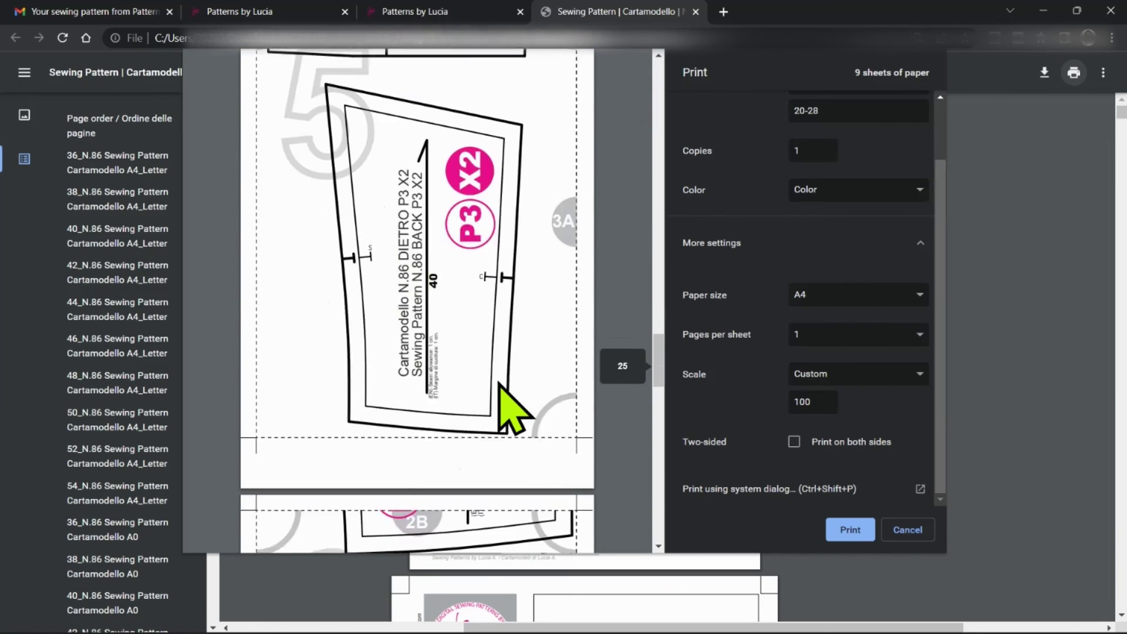
scroll(512, 411, "down", 15)
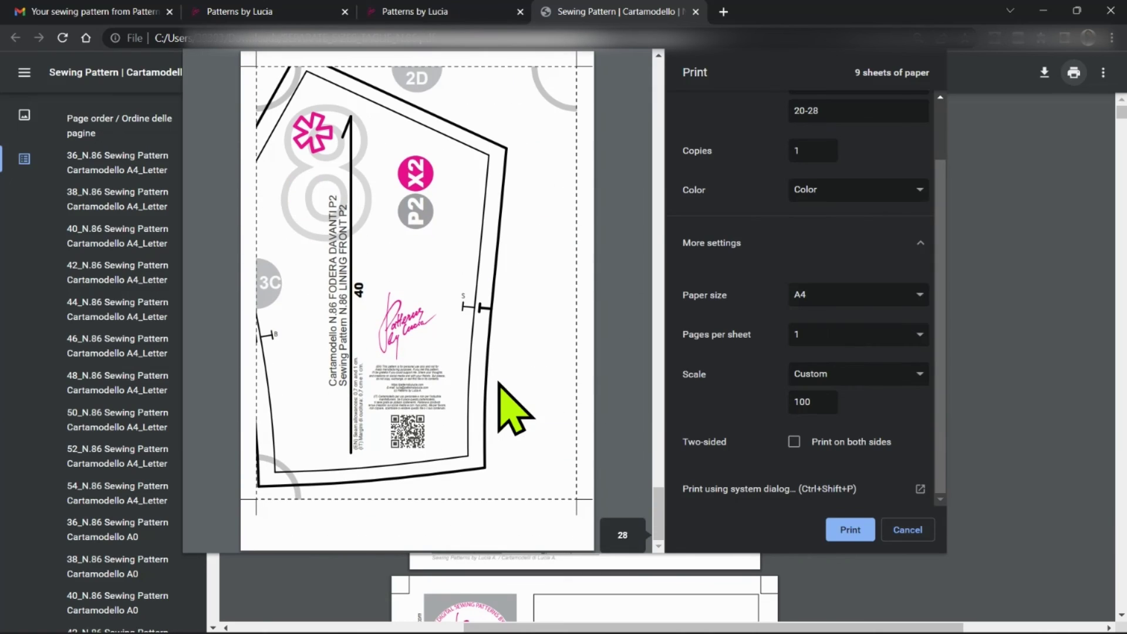
left_click(852, 531)
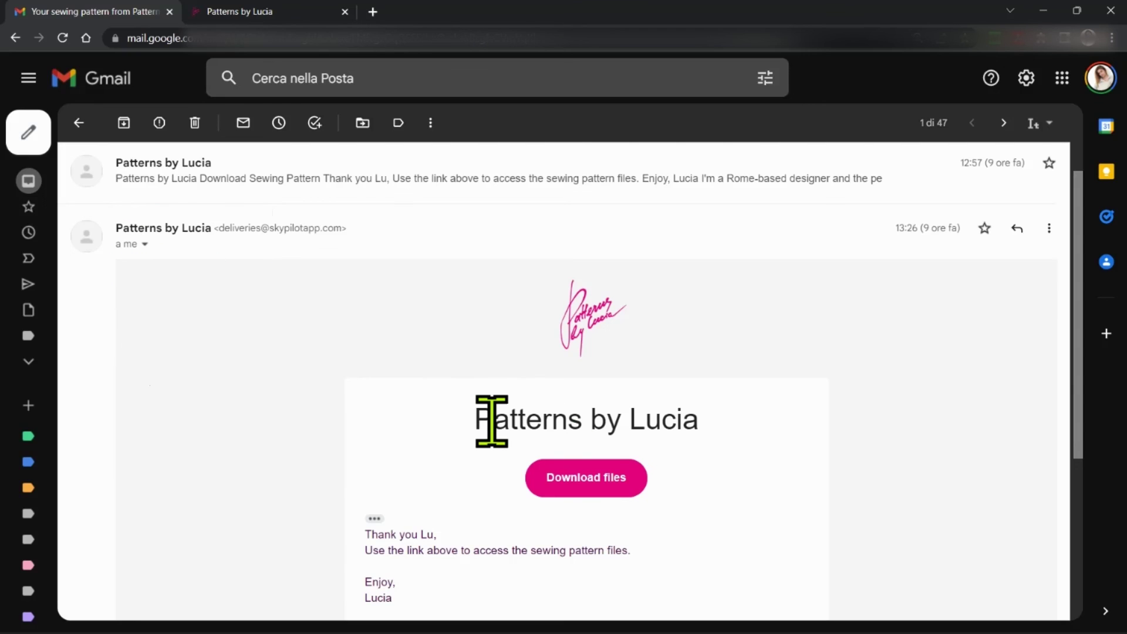
Open the file download page from the Patterns by Lucia e-mail in Gmail.
left_click_drag(476, 417, 722, 453)
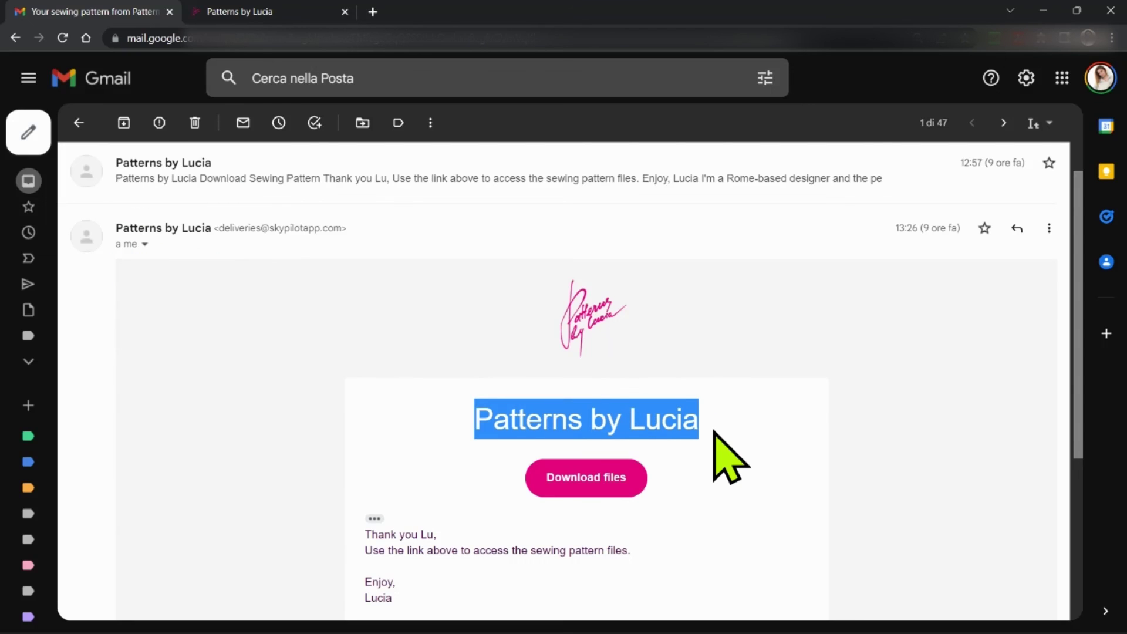
left_click(582, 429)
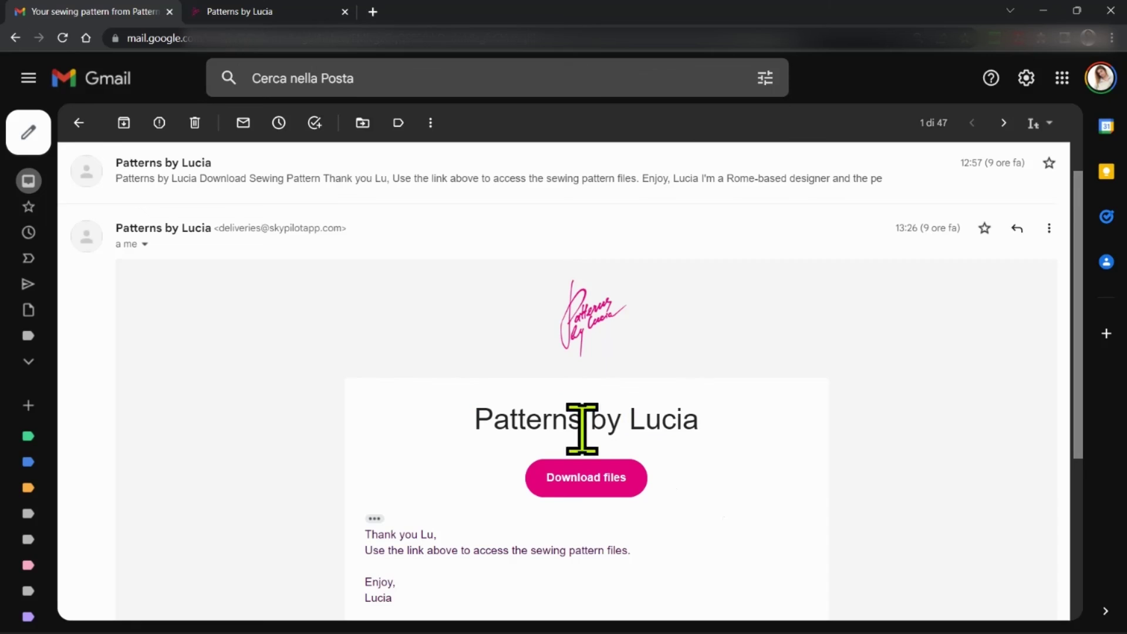
left_click(589, 488)
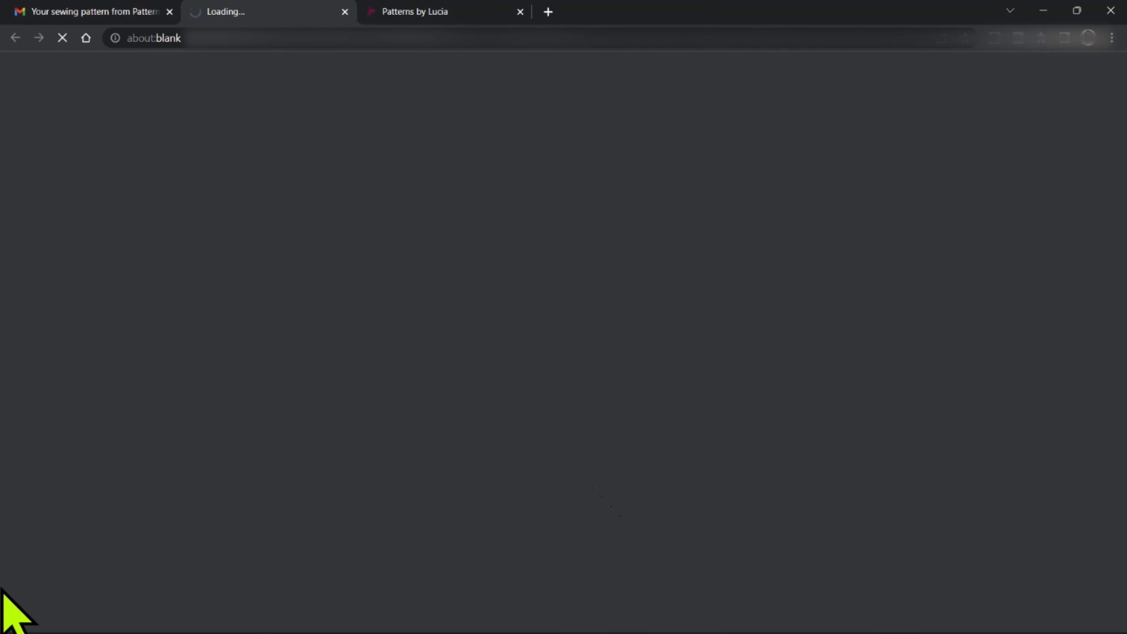
Download the four PDF files of the N.89 midi skirt order, including the instructions, A4/Letter and A0 patterns.
scroll(70, 514, "down", 3)
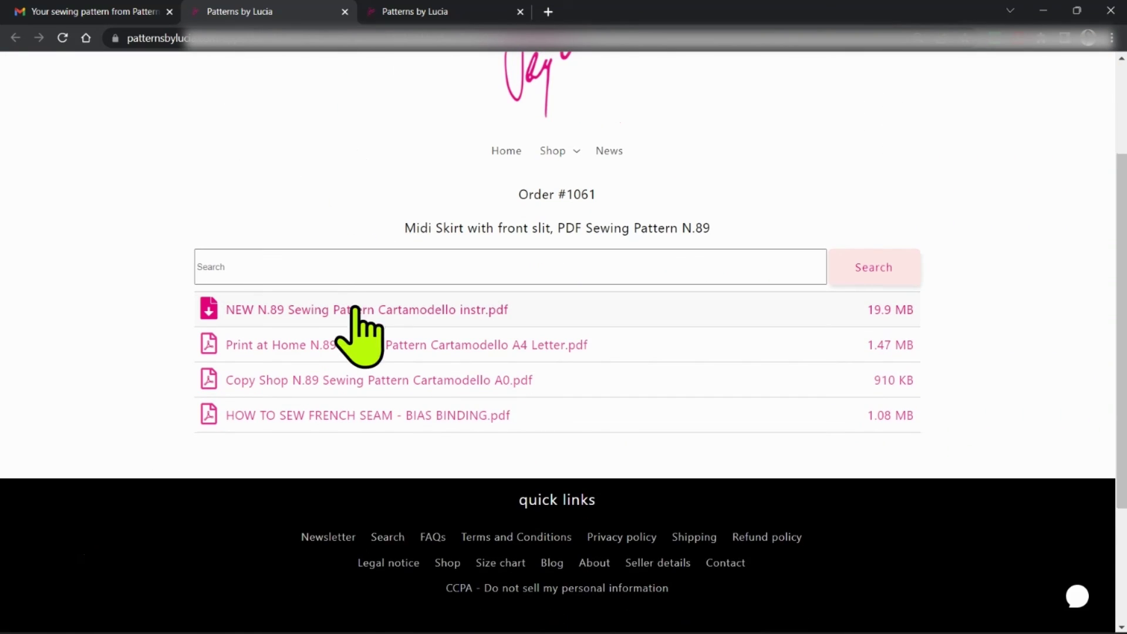
scroll(554, 461, "down", 3)
scroll(327, 433, "up", 6)
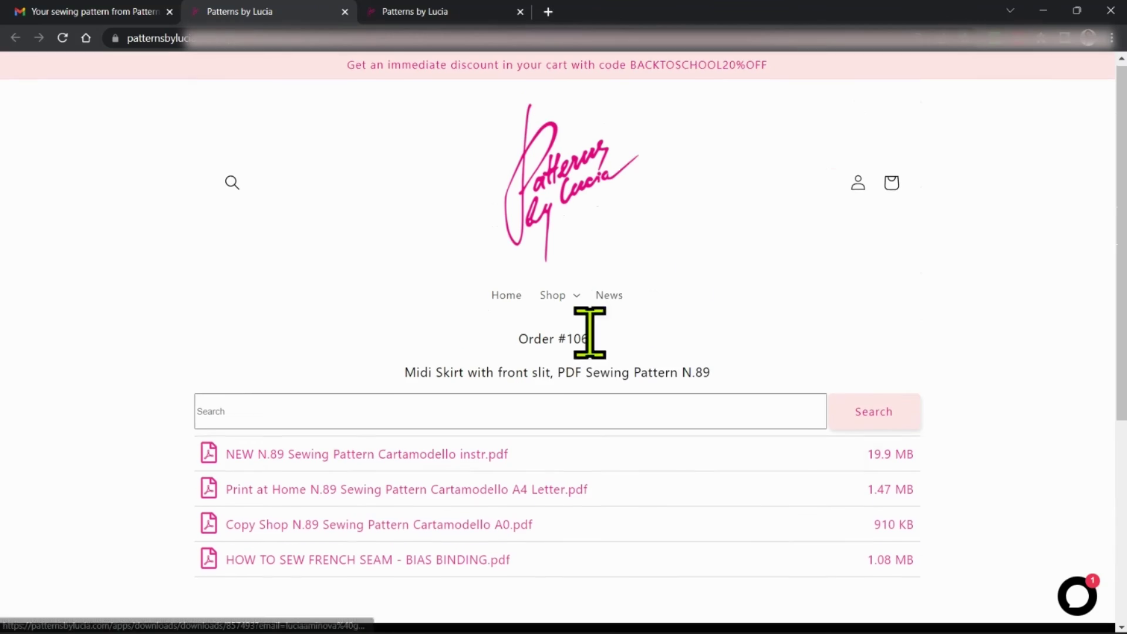
scroll(446, 376, "down", 2)
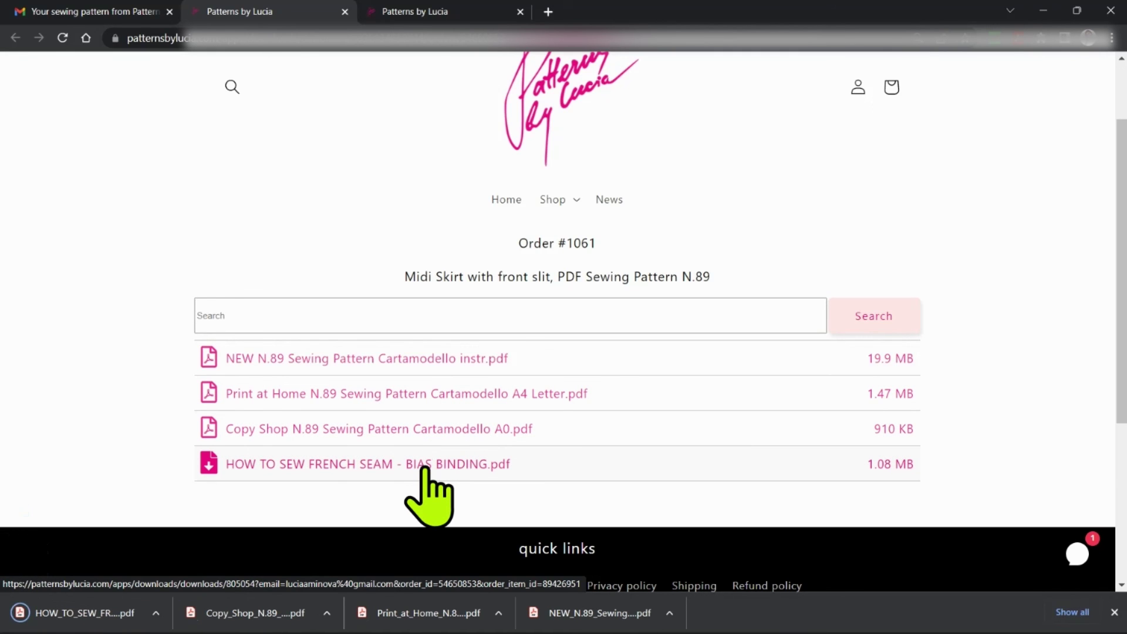
Switch to the Downloads folder in File Explorer and select the Copy_Shop_N.89_Sewing_Pattern_Cartamodello_A0 file.
key("super+e")
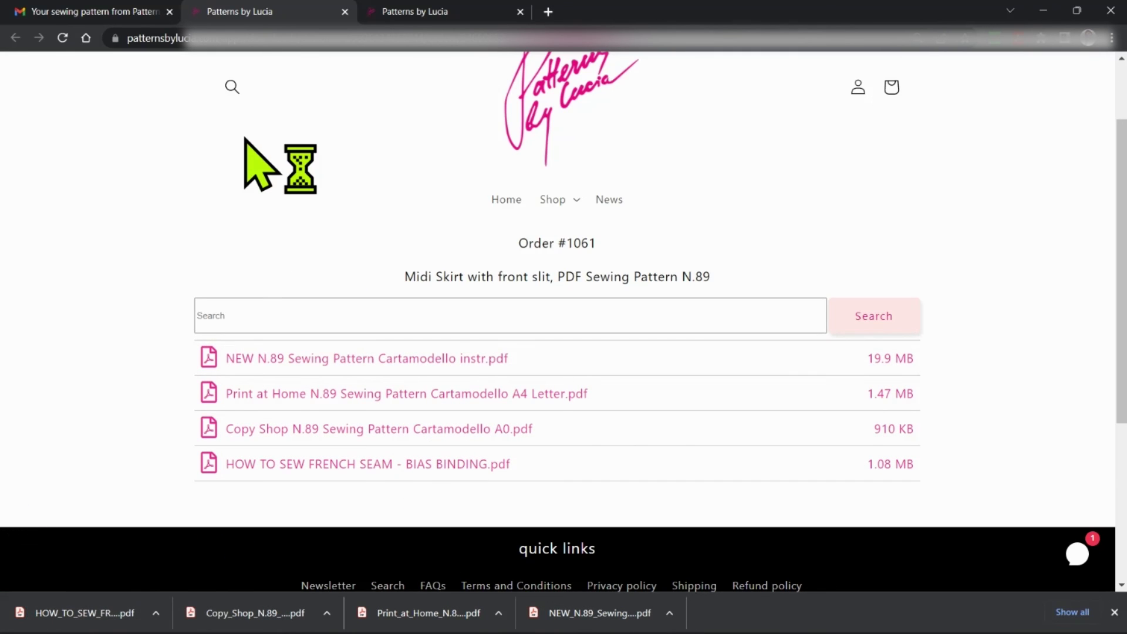
scroll(434, 517, "up", 3)
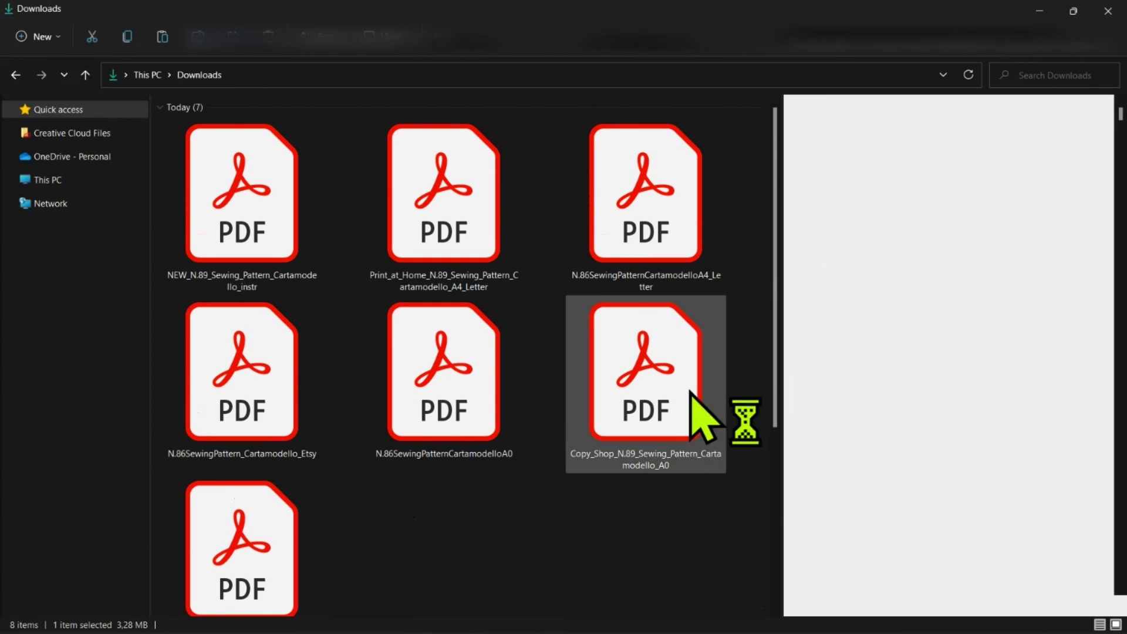
left_click(619, 362)
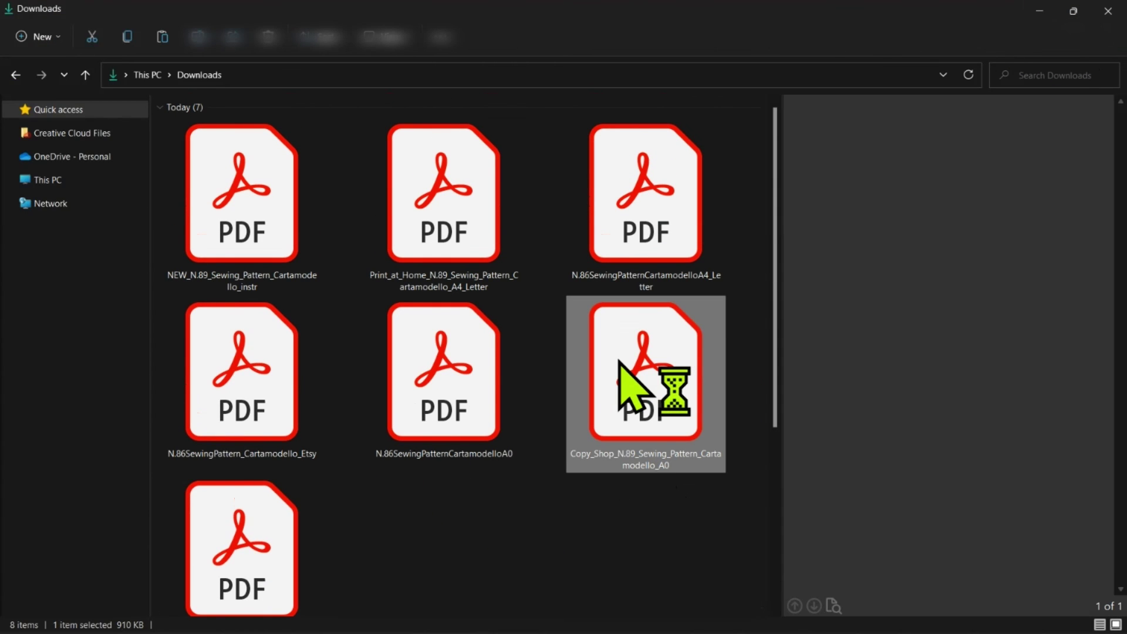